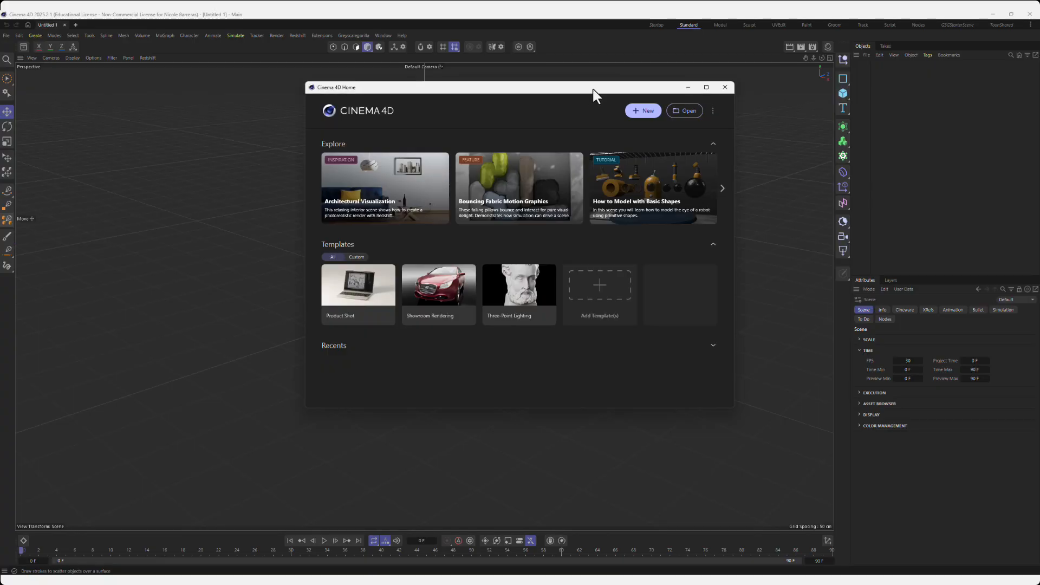
- Close the Home window, deselect the figure in the scene and examine it from another angle
{"action": "left_click", "coordinate": [724, 88]}
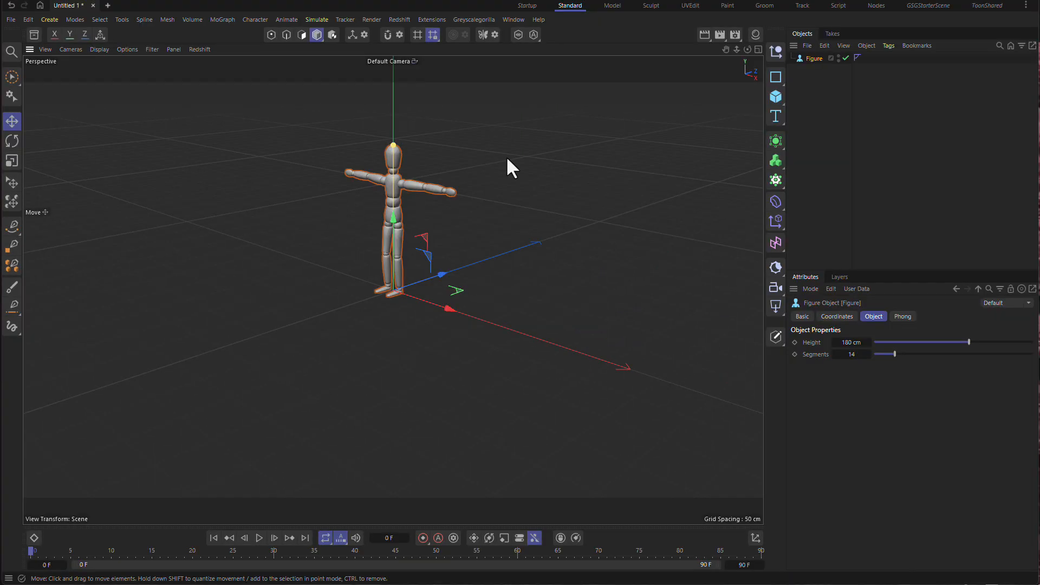
{"action": "left_click", "coordinate": [488, 158]}
{"action": "left_click_drag", "start_coordinate": [487, 158], "coordinate": [416, 157], "text": "alt"}
{"action": "right_click_drag", "start_coordinate": [416, 158], "coordinate": [543, 169], "text": "alt"}
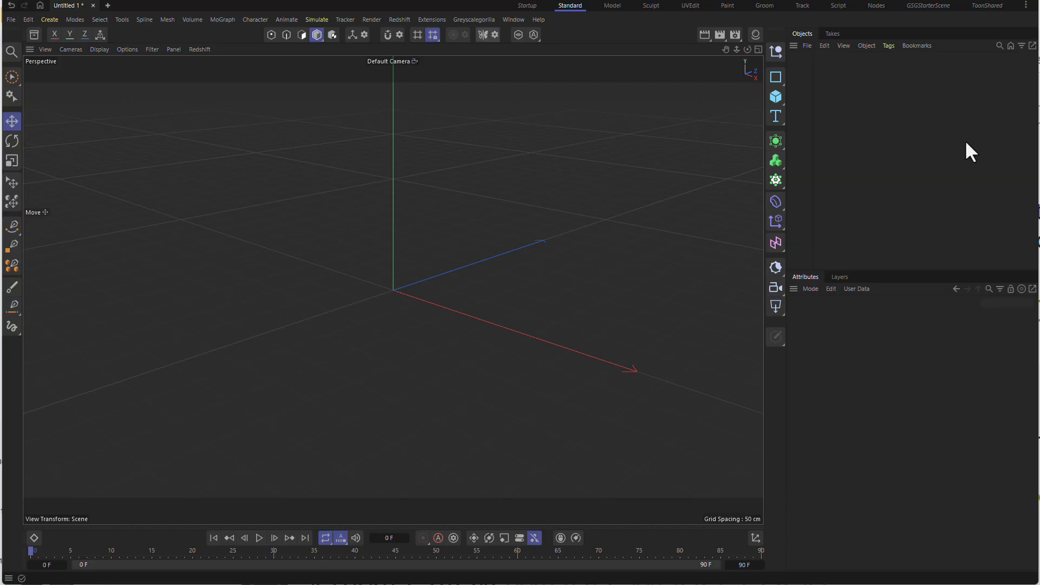
- Add a cube primitive to the empty scene and pan the camera around it
{"action": "left_click", "coordinate": [778, 98]}
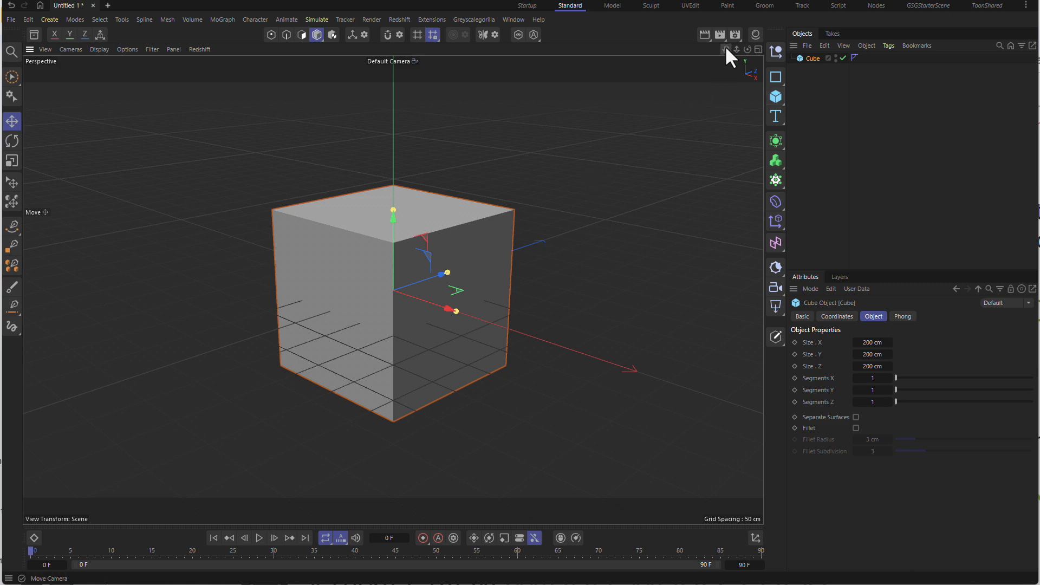
{"action": "left_click_drag", "start_coordinate": [725, 50], "coordinate": [764, 2]}
{"action": "left_click_drag", "start_coordinate": [673, 76], "coordinate": [693, 105]}
{"action": "left_click_drag", "start_coordinate": [726, 47], "coordinate": [730, 56]}
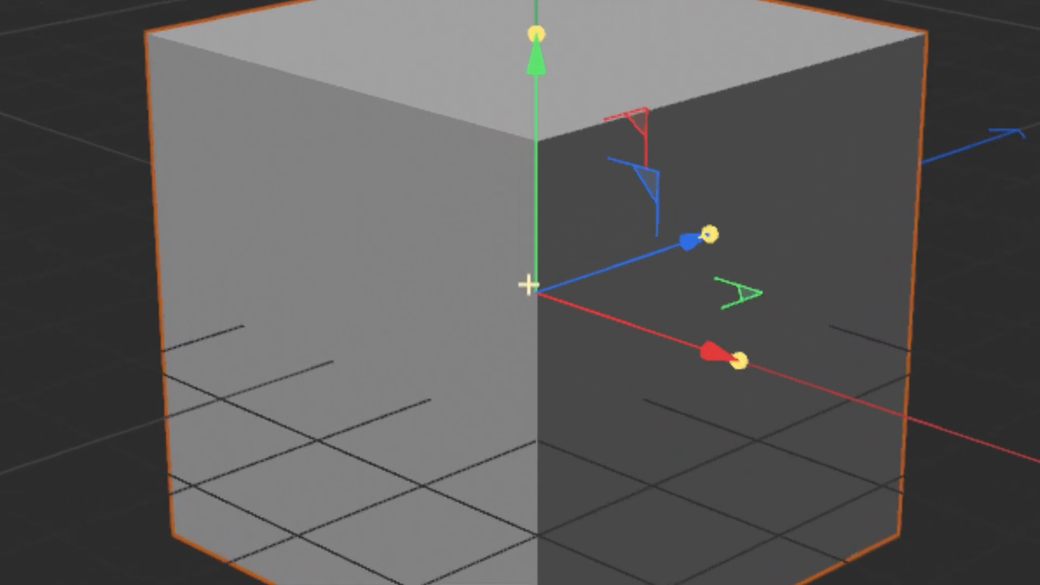
{"action": "left_click_drag", "start_coordinate": [531, 285], "coordinate": [520, 155]}
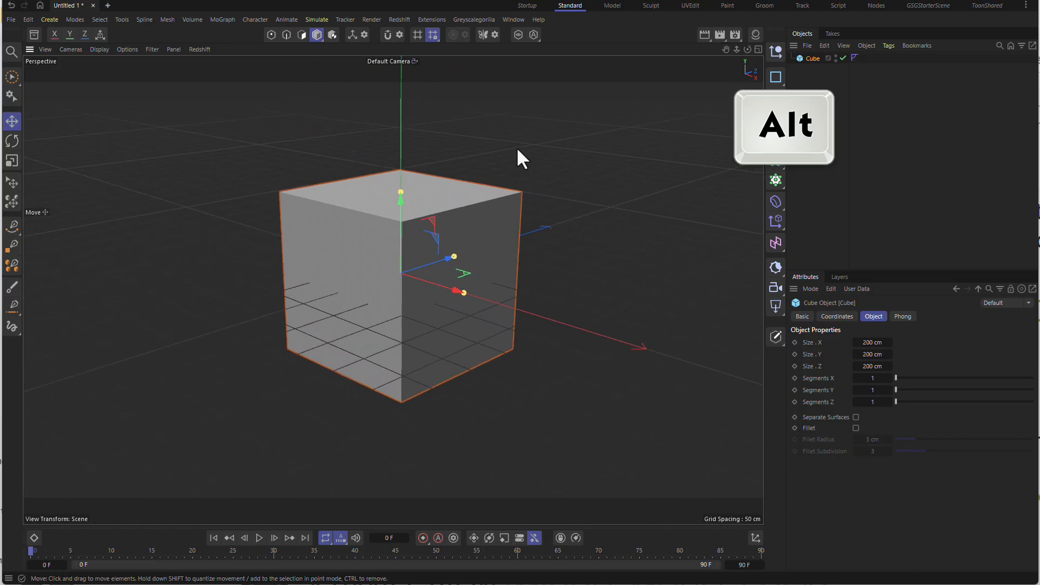
{"action": "middle_click_drag", "start_coordinate": [515, 158], "coordinate": [616, 233], "text": "alt"}
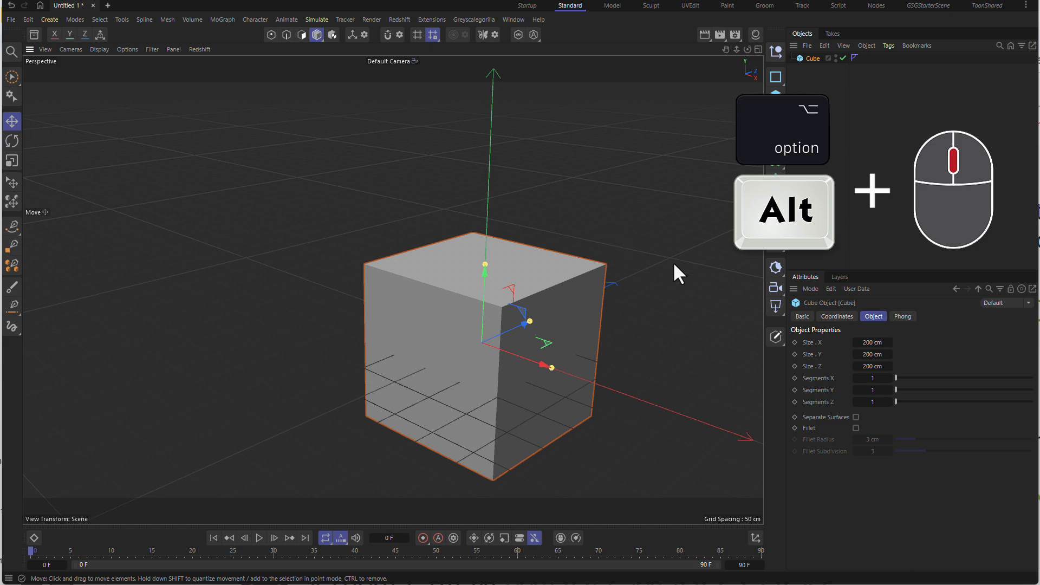
{"action": "key", "text": "1"}
{"action": "left_click_drag", "start_coordinate": [659, 204], "coordinate": [747, 64]}
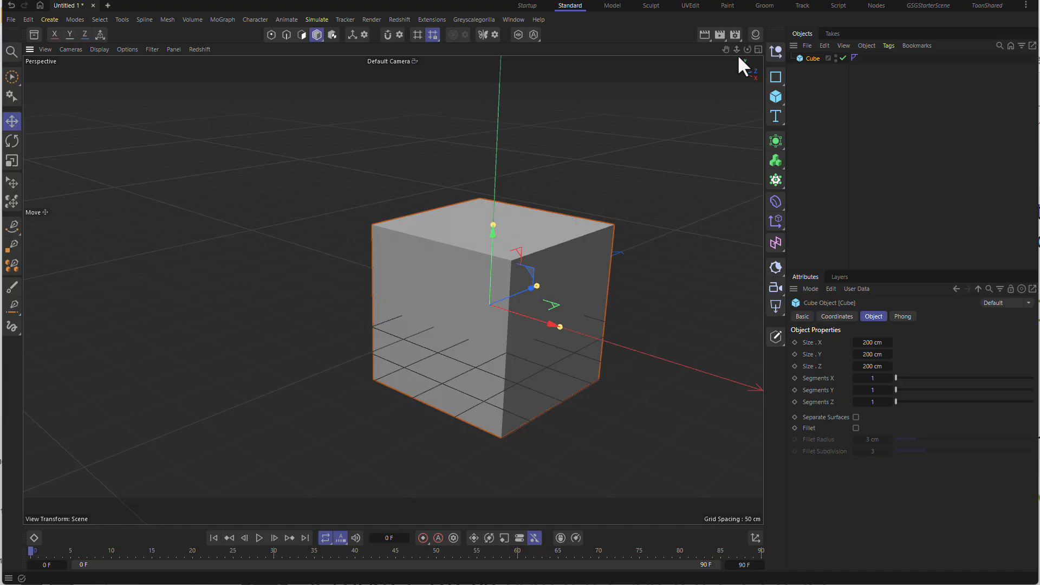
- Examine the cube from closer and farther away by zooming the perspective view in and out
{"action": "scroll", "coordinate": [393, 290], "scroll_direction": "down", "scroll_amount": 8}
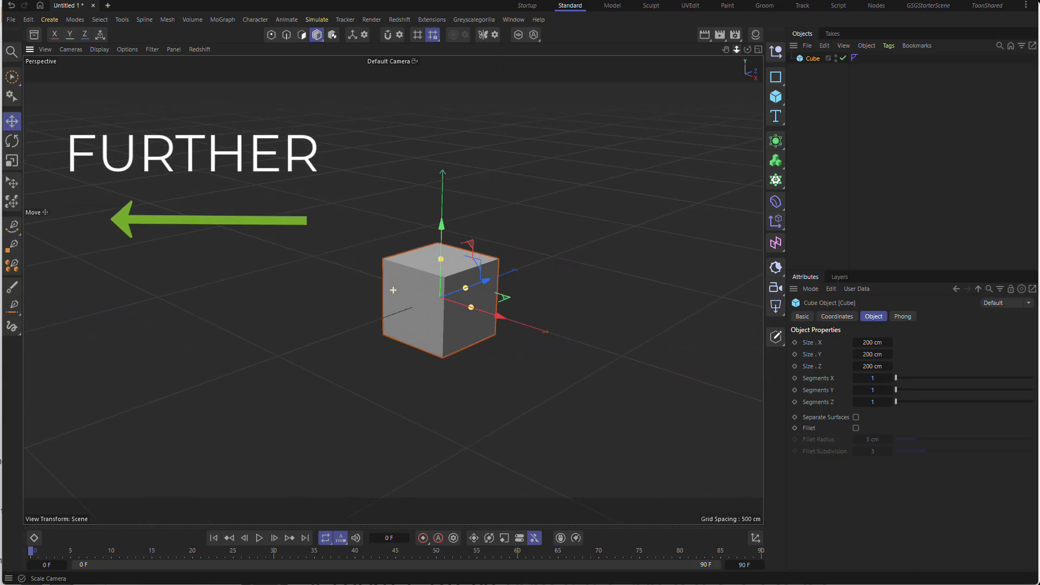
{"action": "scroll", "coordinate": [393, 290], "scroll_direction": "up", "scroll_amount": 8}
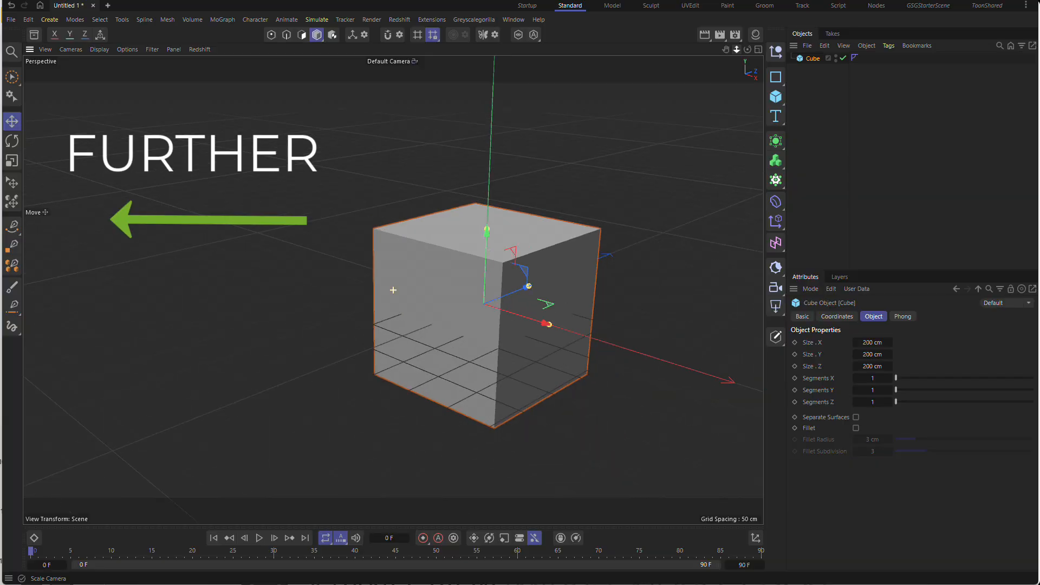
{"action": "scroll", "coordinate": [394, 290], "scroll_direction": "down", "scroll_amount": 8}
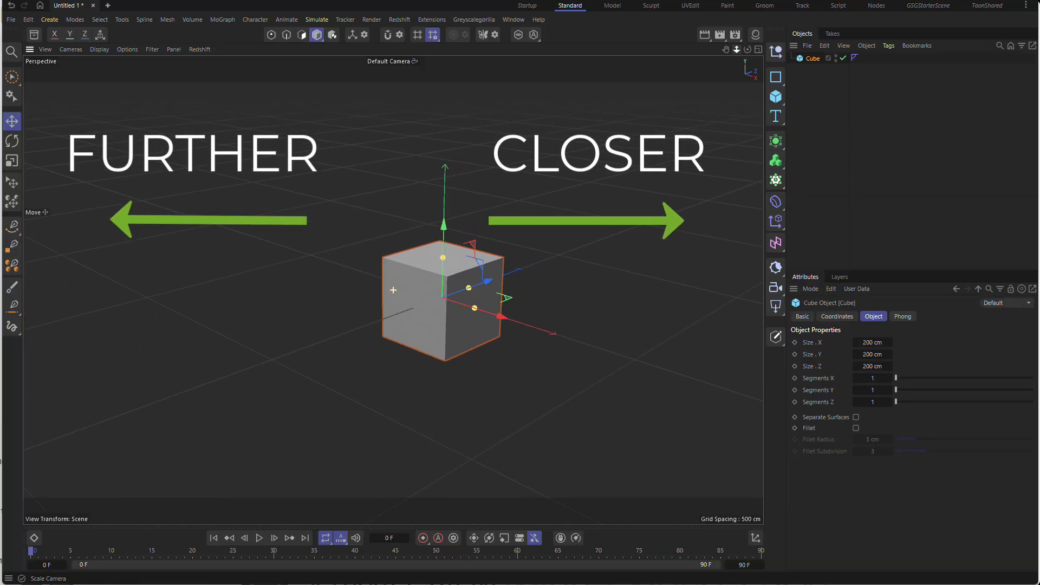
{"action": "scroll", "coordinate": [394, 290], "scroll_direction": "up", "scroll_amount": 3}
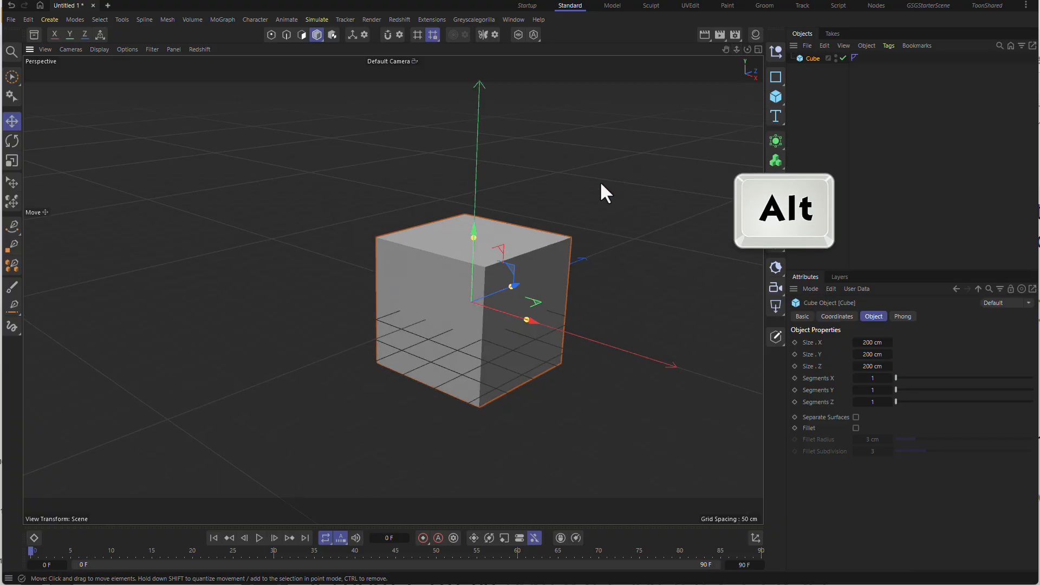
{"action": "right_click_drag", "start_coordinate": [599, 181], "coordinate": [634, 202], "text": "alt"}
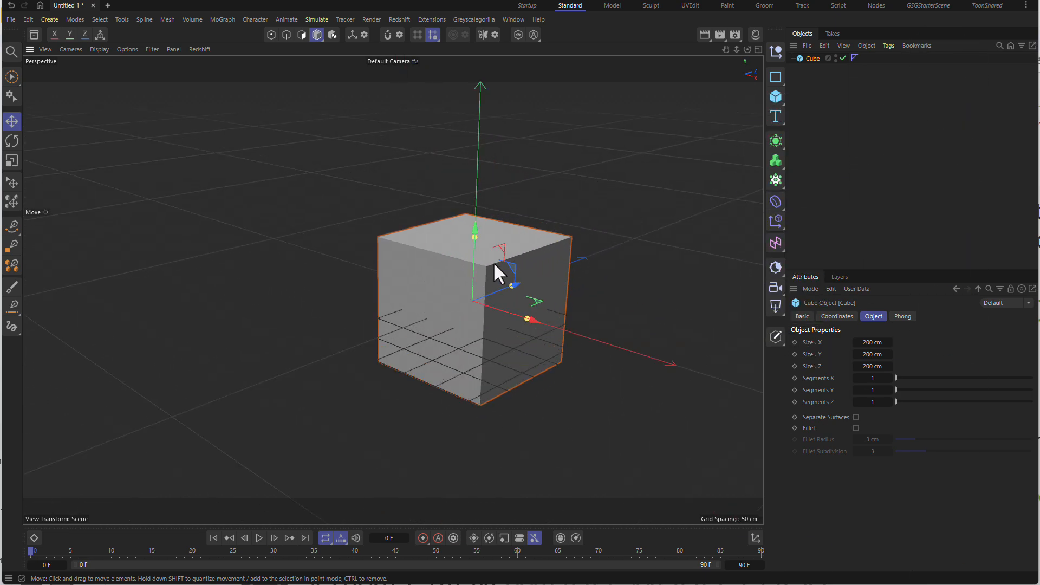
{"action": "right_click_drag", "start_coordinate": [494, 263], "coordinate": [427, 296], "text": "alt"}
{"action": "key", "text": "2"}
{"action": "left_click_drag", "start_coordinate": [426, 293], "coordinate": [450, 284]}
{"action": "left_click_drag", "start_coordinate": [524, 304], "coordinate": [482, 272]}
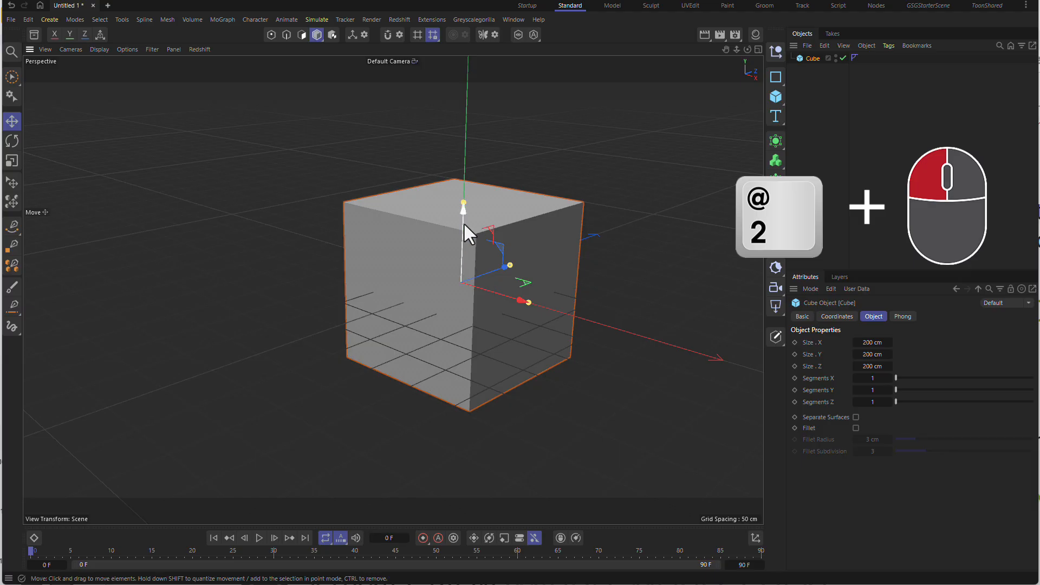
{"action": "left_click_drag", "start_coordinate": [464, 222], "coordinate": [463, 220]}
{"action": "scroll", "coordinate": [460, 214], "scroll_direction": "down", "scroll_amount": 3}
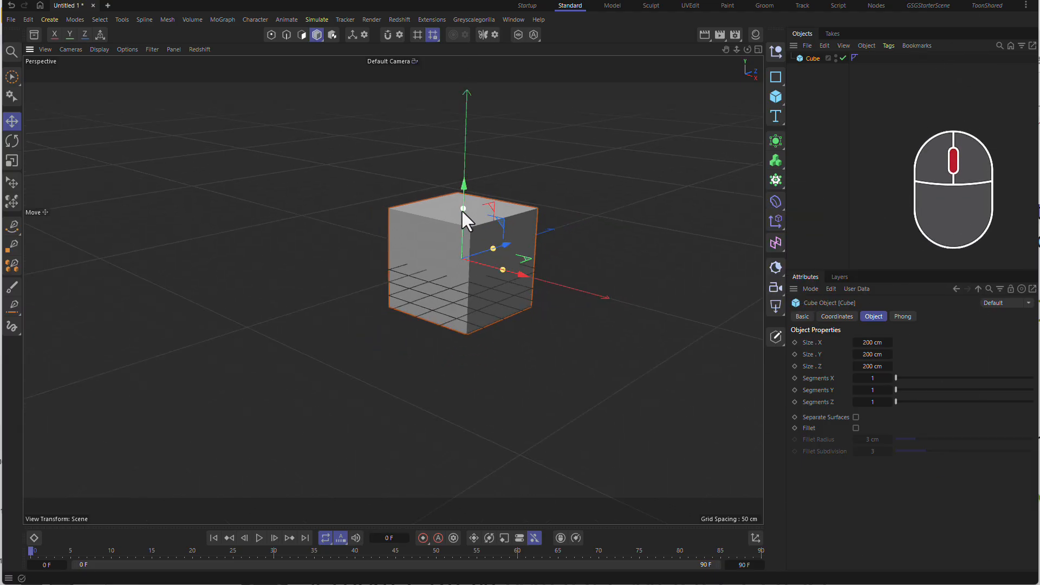
{"action": "scroll", "coordinate": [461, 210], "scroll_direction": "up", "scroll_amount": 5}
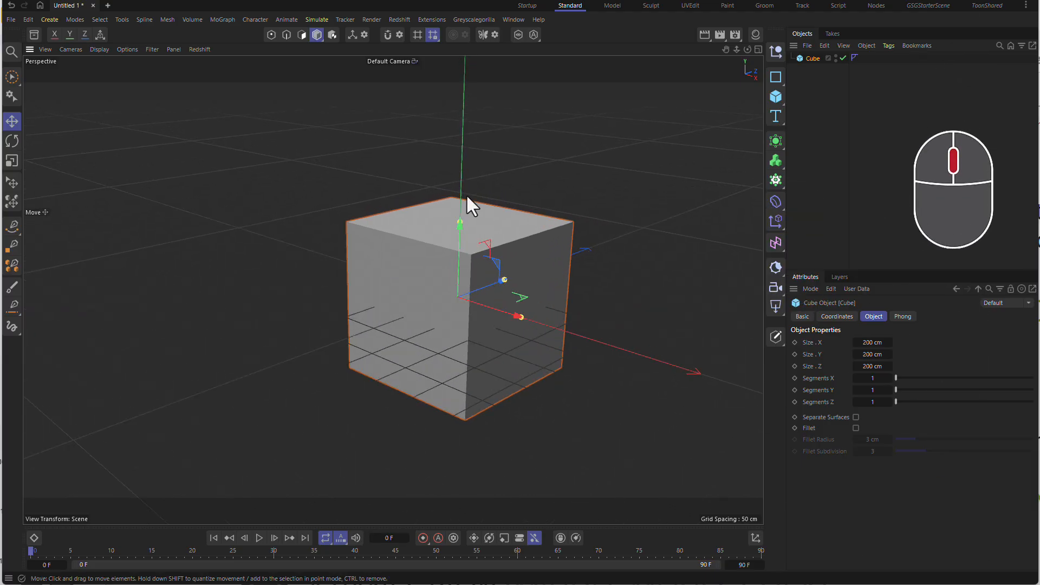
{"action": "scroll", "coordinate": [467, 200], "scroll_direction": "down", "scroll_amount": 3}
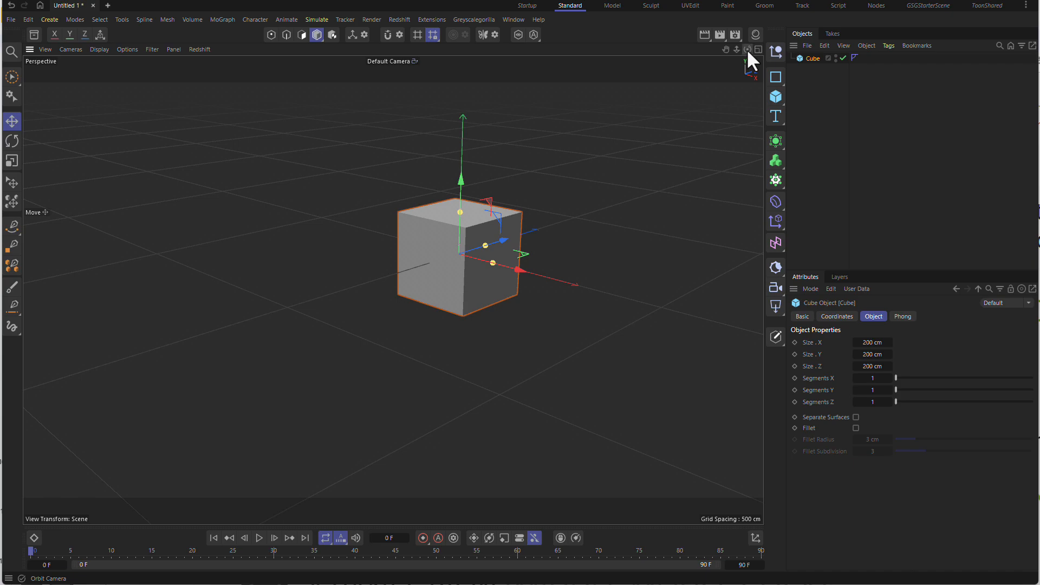
- Orbit the camera around the cube to examine its other sides, and deselect the cube
{"action": "left_click_drag", "start_coordinate": [748, 49], "coordinate": [685, 54]}
{"action": "left_click_drag", "start_coordinate": [393, 290], "coordinate": [393, 290], "text": "alt"}
{"action": "left_click_drag", "start_coordinate": [304, 140], "coordinate": [413, 204], "text": "alt"}
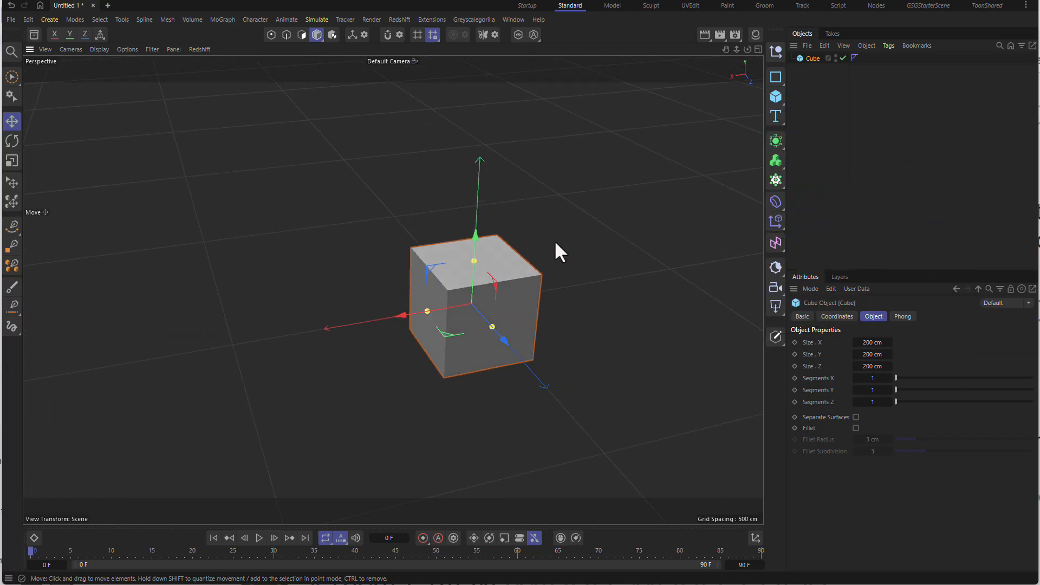
{"action": "key", "text": "3"}
{"action": "left_click_drag", "start_coordinate": [555, 241], "coordinate": [475, 237]}
{"action": "left_click", "coordinate": [590, 240]}
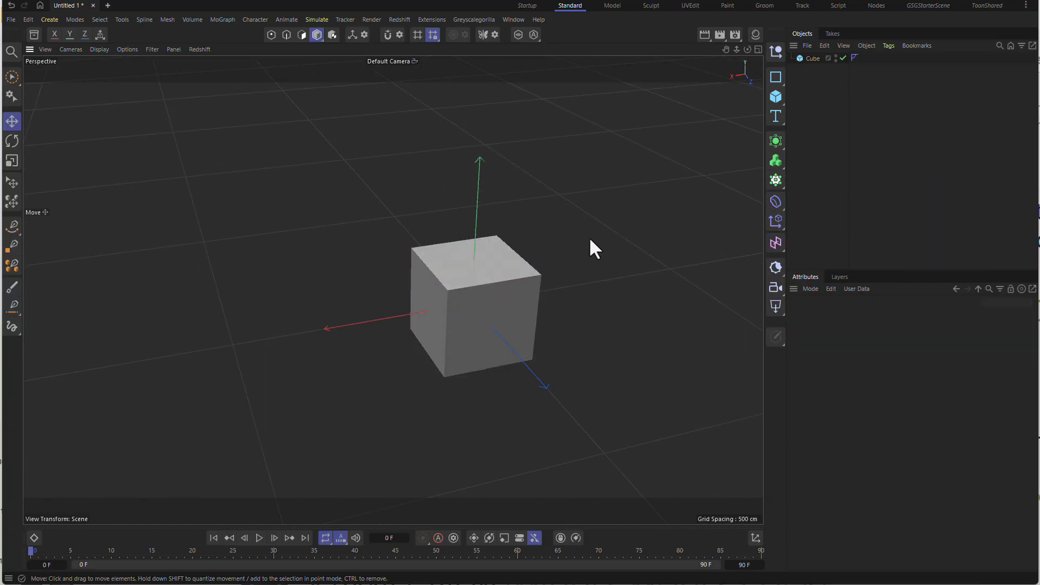
{"action": "mouse_move", "coordinate": [626, 194]}
{"action": "left_mouse_down", "text": "alt"}
{"action": "mouse_move", "coordinate": [599, 195]}
{"action": "mouse_move", "coordinate": [616, 190]}
{"action": "left_mouse_up", "text": "alt"}
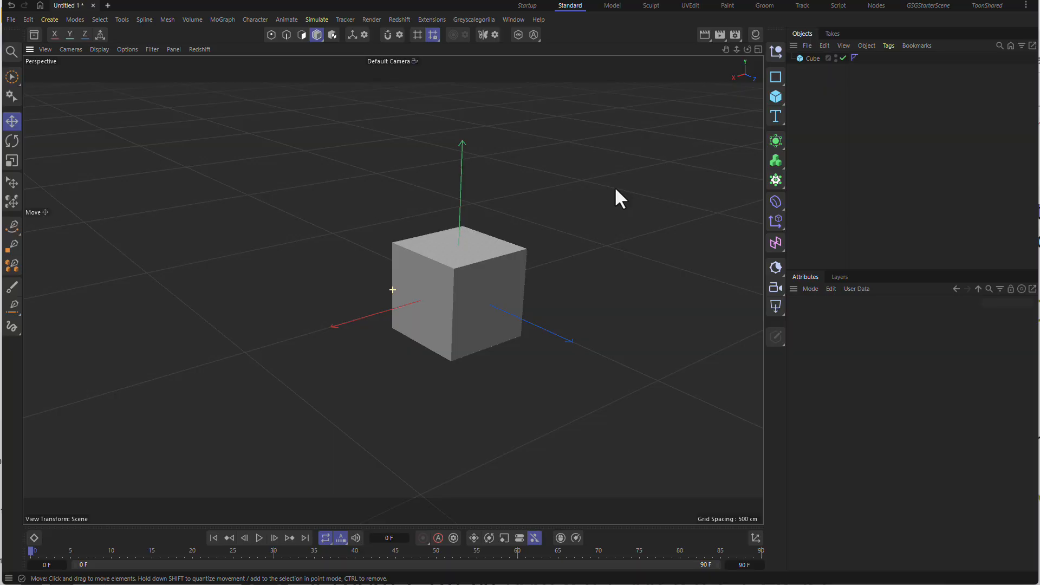
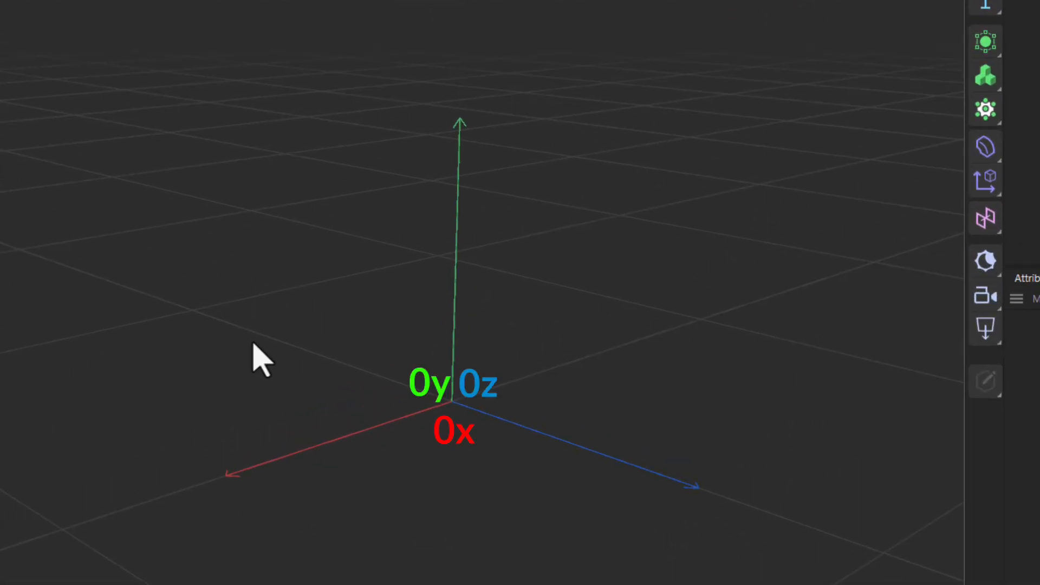
- Examine the world origin axes and the cube's own axis handles from several angles and distances
{"action": "left_click_drag", "start_coordinate": [730, 287], "coordinate": [508, 124], "text": "alt"}
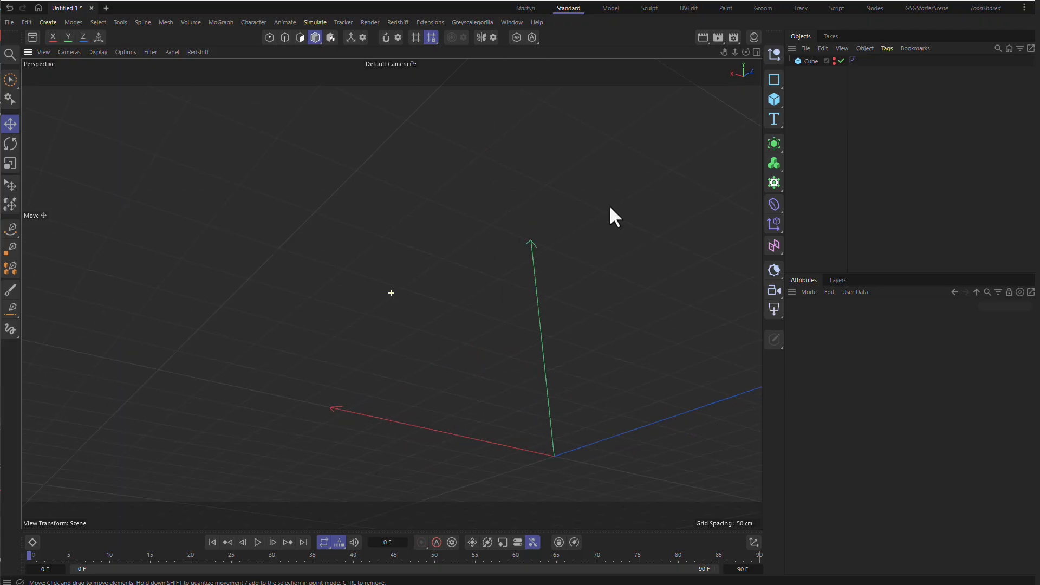
{"action": "left_click_drag", "start_coordinate": [499, 195], "coordinate": [453, 305], "text": "alt"}
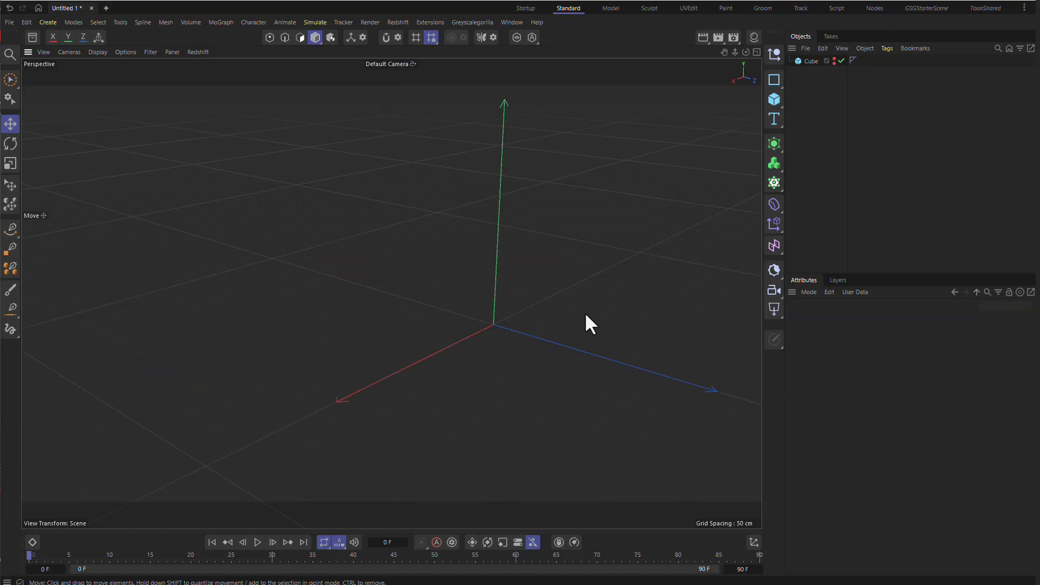
{"action": "left_click_drag", "start_coordinate": [585, 325], "coordinate": [480, 196], "text": "alt"}
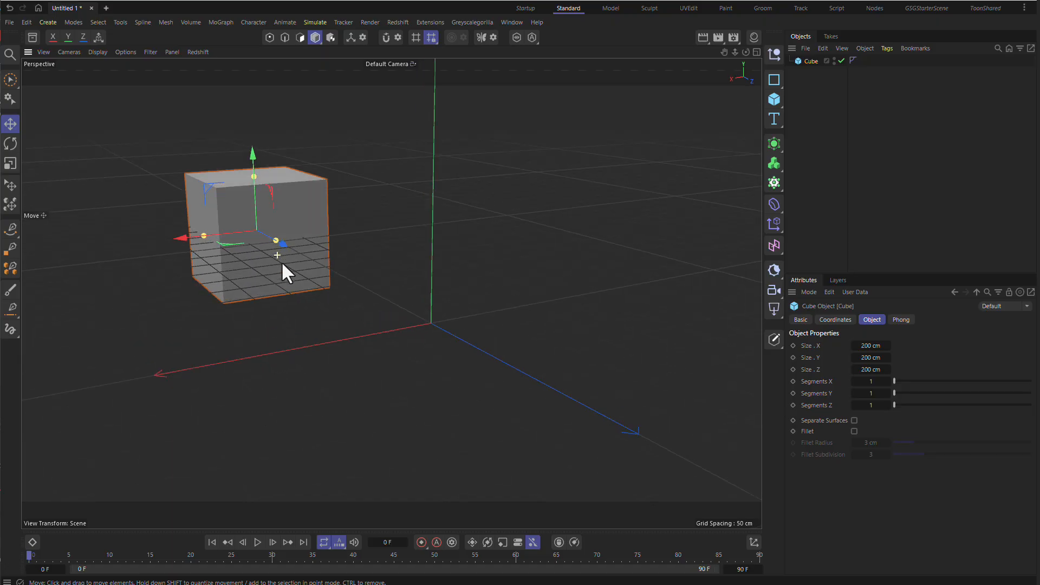
{"action": "left_click_drag", "start_coordinate": [281, 261], "coordinate": [357, 278], "text": "alt"}
{"action": "scroll", "coordinate": [356, 279], "scroll_direction": "down", "scroll_amount": 3}
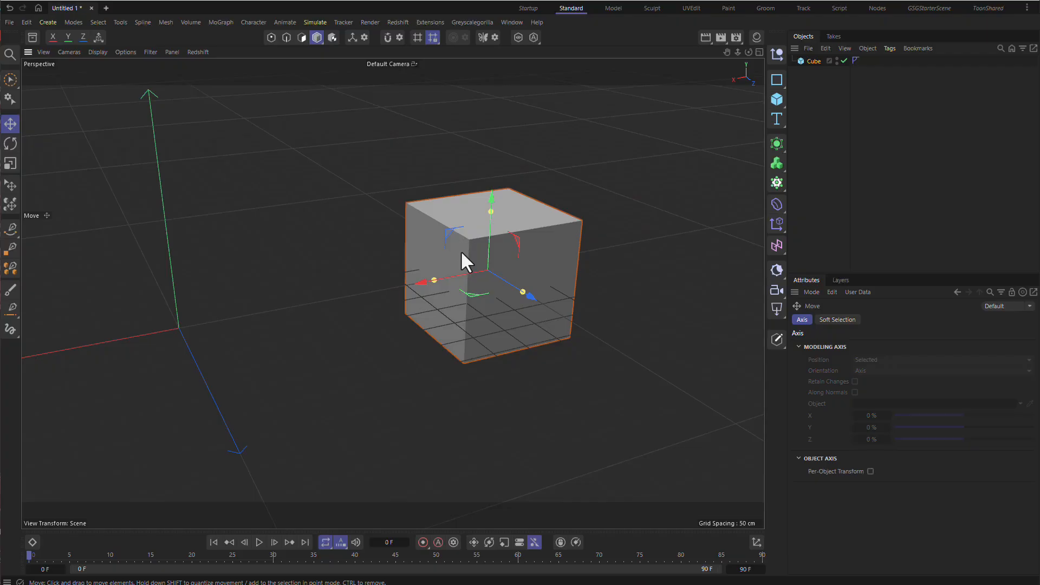
{"action": "scroll", "coordinate": [525, 270], "scroll_direction": "up", "scroll_amount": 4}
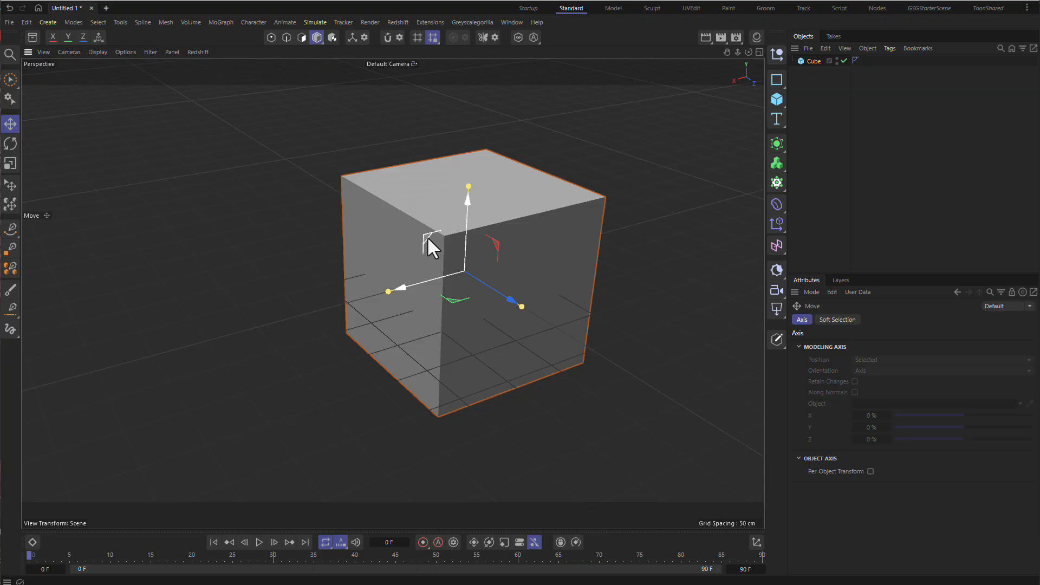
{"action": "scroll", "coordinate": [412, 304], "scroll_direction": "down", "scroll_amount": 5}
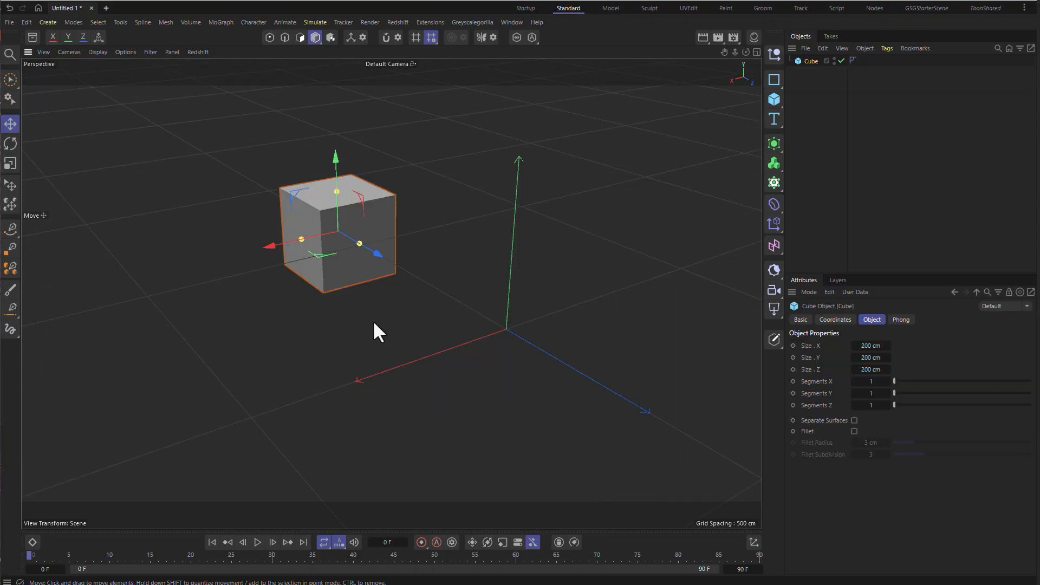
- Rotate the cube freely around its own center and return to the Move tool
{"action": "key", "text": "r"}
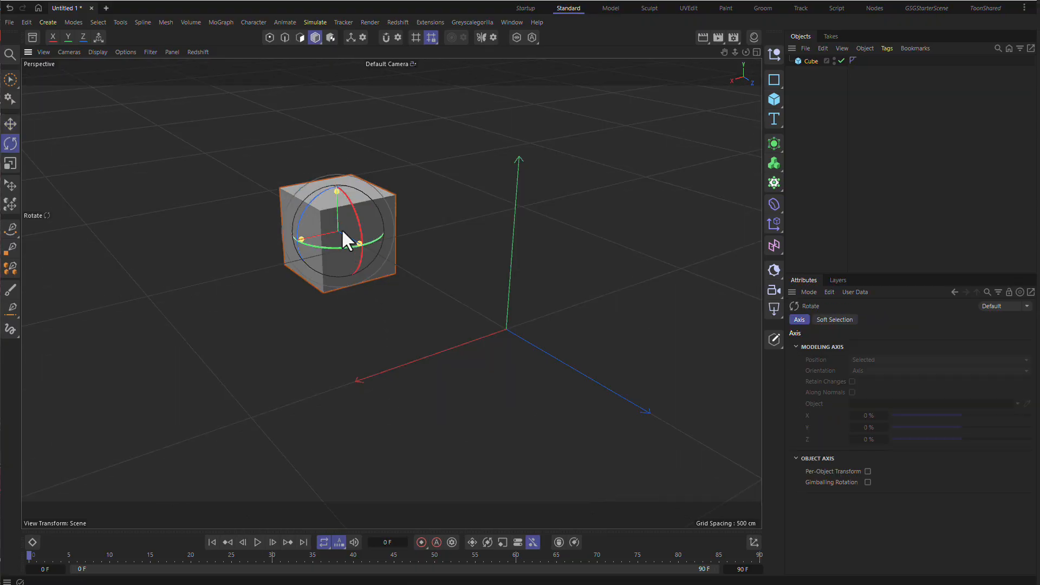
{"action": "left_click_drag", "start_coordinate": [341, 228], "coordinate": [373, 196]}
{"action": "key", "text": "e"}
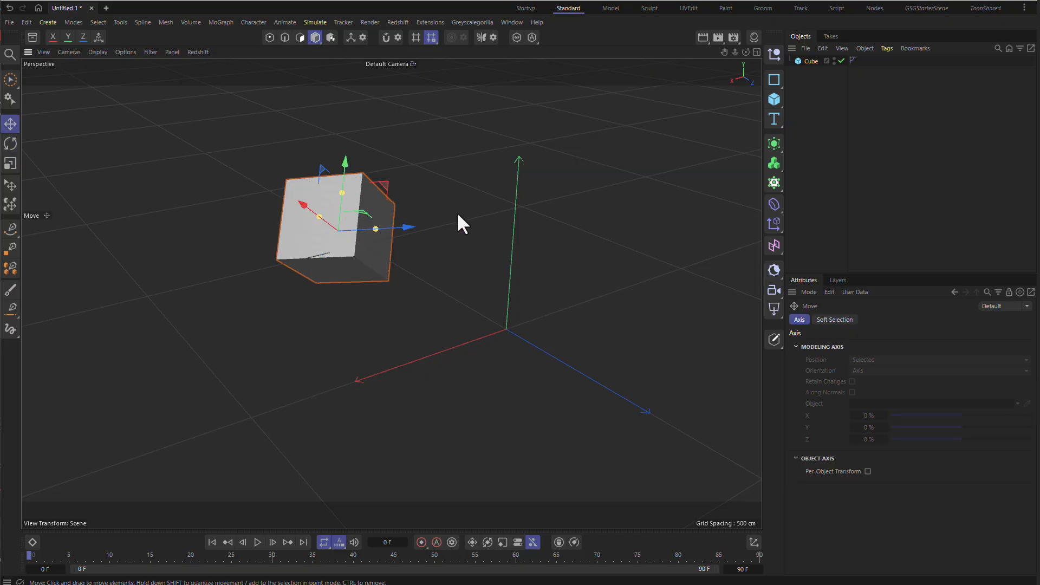
{"action": "middle_click_drag", "start_coordinate": [605, 274], "coordinate": [580, 268], "text": "alt"}
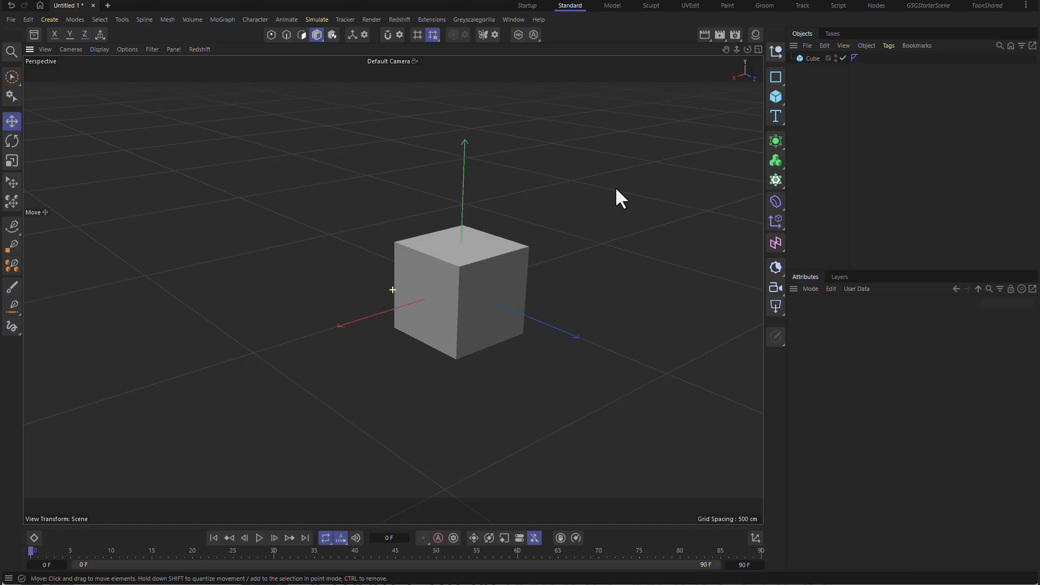
- Show the four-view layout and maximize the Perspective, Top, Front and Right views one after another, returning to all four each time
{"action": "left_click_drag", "start_coordinate": [615, 186], "coordinate": [644, 164], "text": "alt"}
{"action": "left_click", "coordinate": [758, 49]}
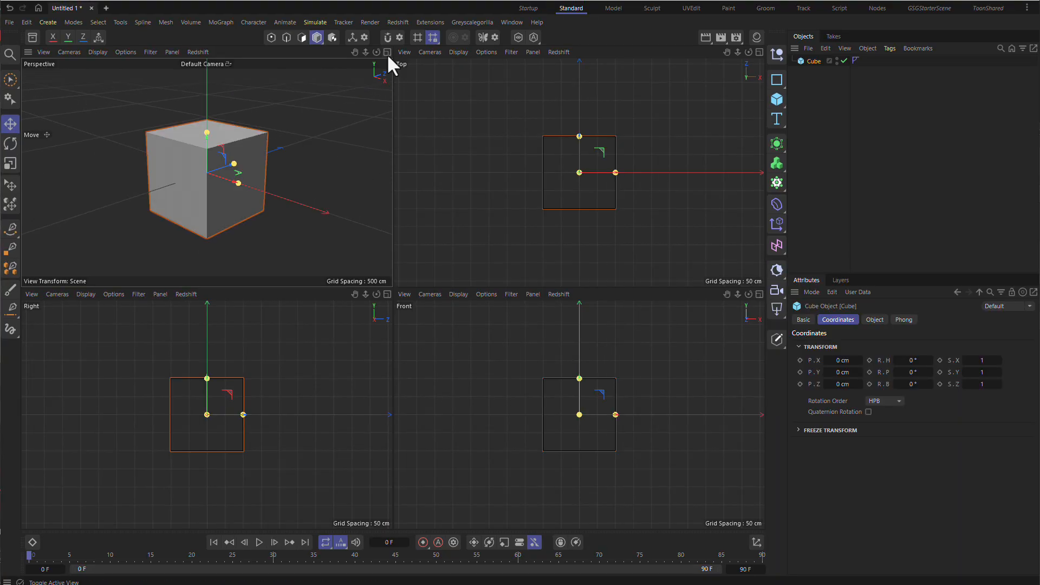
{"action": "left_click", "coordinate": [387, 49]}
{"action": "left_click", "coordinate": [758, 49]}
{"action": "left_click", "coordinate": [759, 52]}
{"action": "left_click", "coordinate": [759, 52]}
{"action": "left_click", "coordinate": [759, 294]}
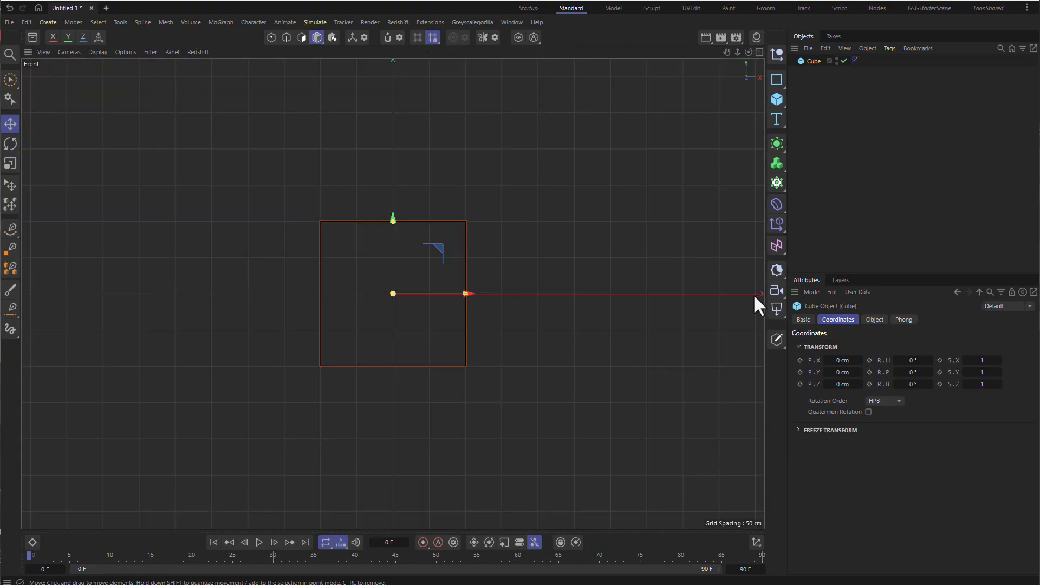
{"action": "left_click", "coordinate": [759, 52]}
{"action": "left_click", "coordinate": [387, 294]}
{"action": "left_click", "coordinate": [759, 52]}
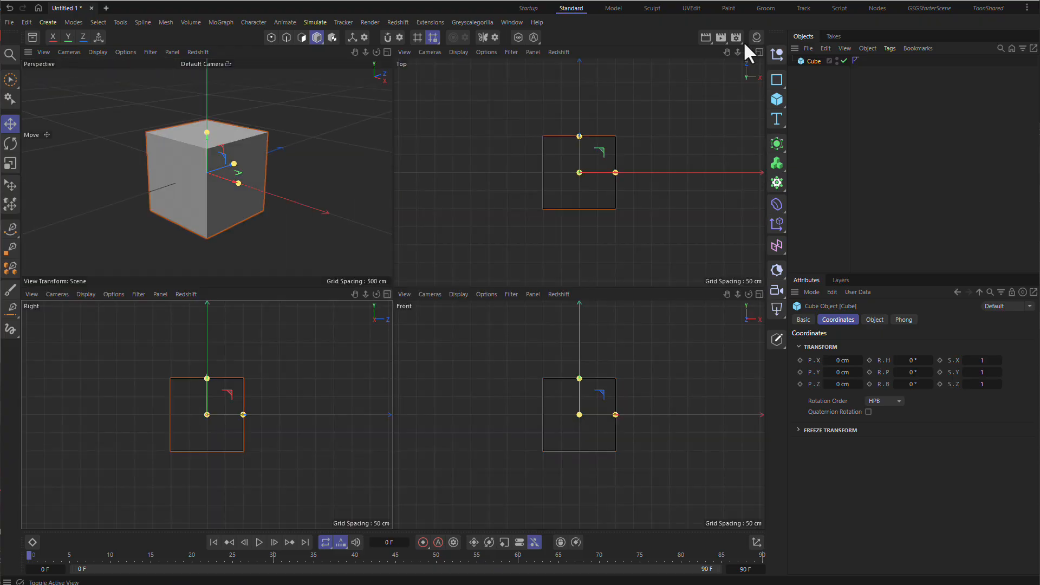
- Maximize the orthographic views again to examine which axes each one shows, and return to the four-view layout
{"action": "left_click", "coordinate": [759, 51]}
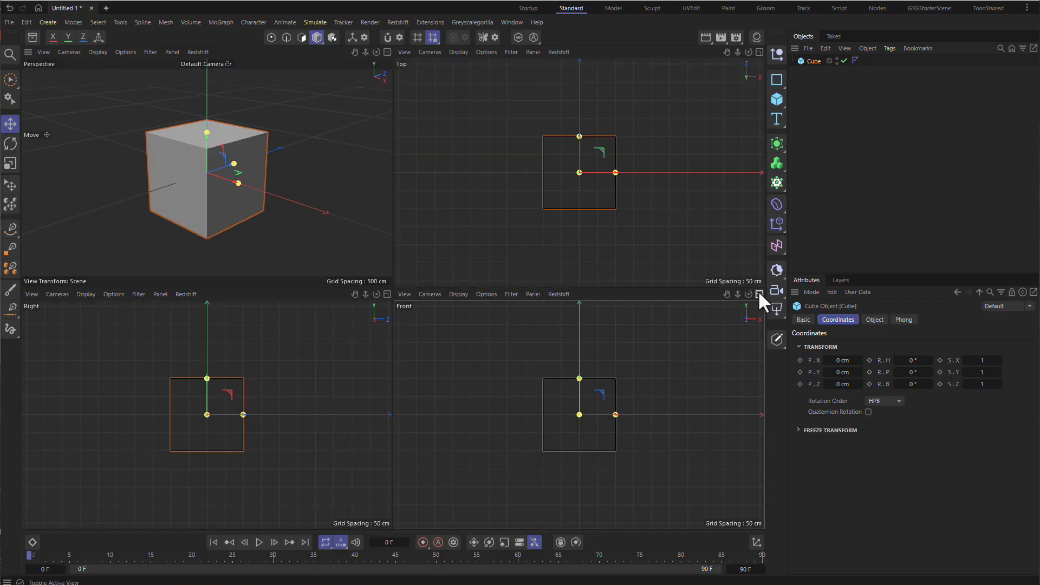
{"action": "left_click", "coordinate": [759, 293]}
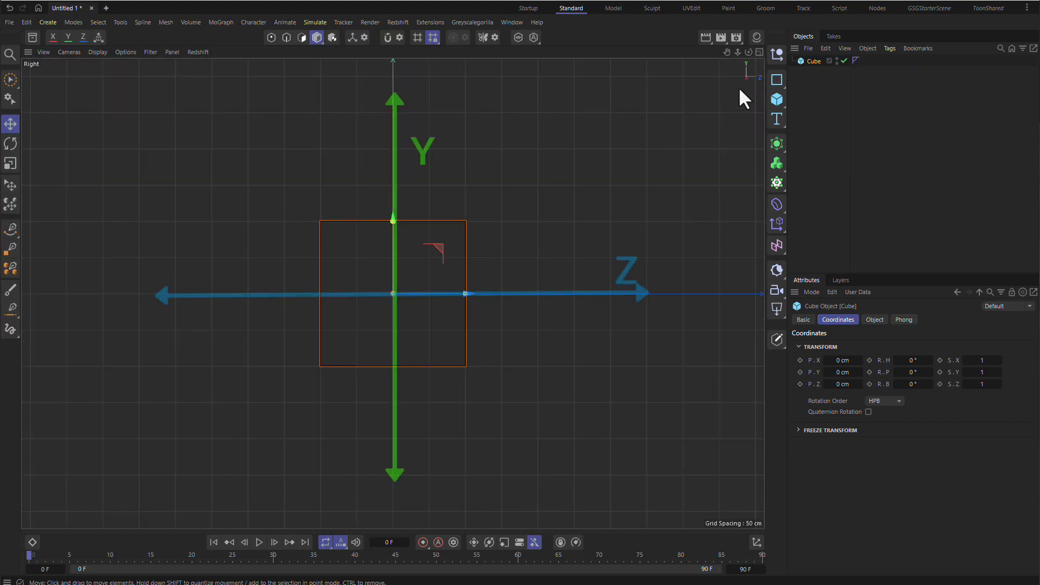
{"action": "left_click", "coordinate": [759, 52]}
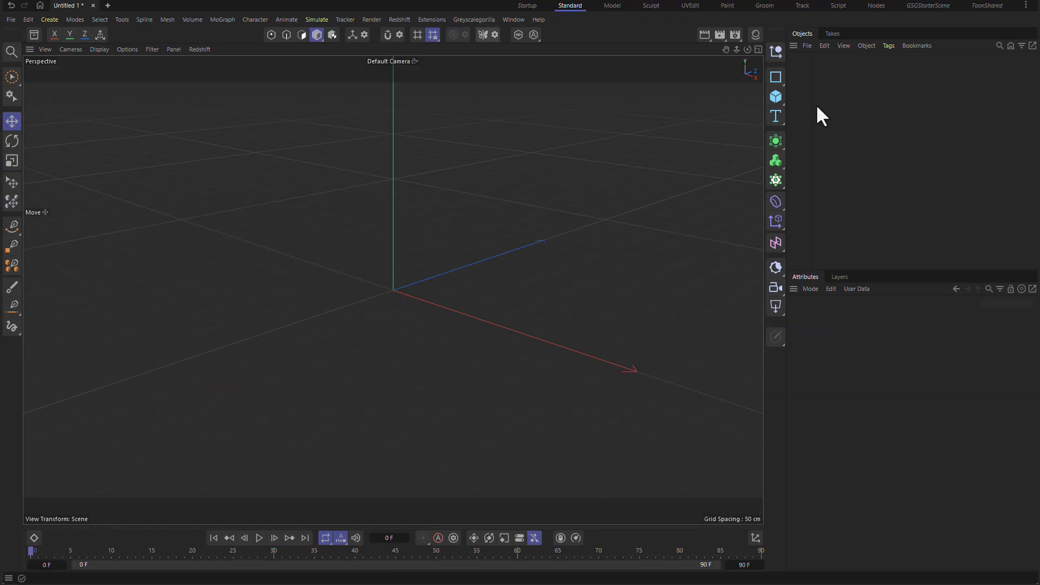
- Add a cube at the world origin, and pan and orbit the perspective view around it
{"action": "left_click", "coordinate": [779, 95]}
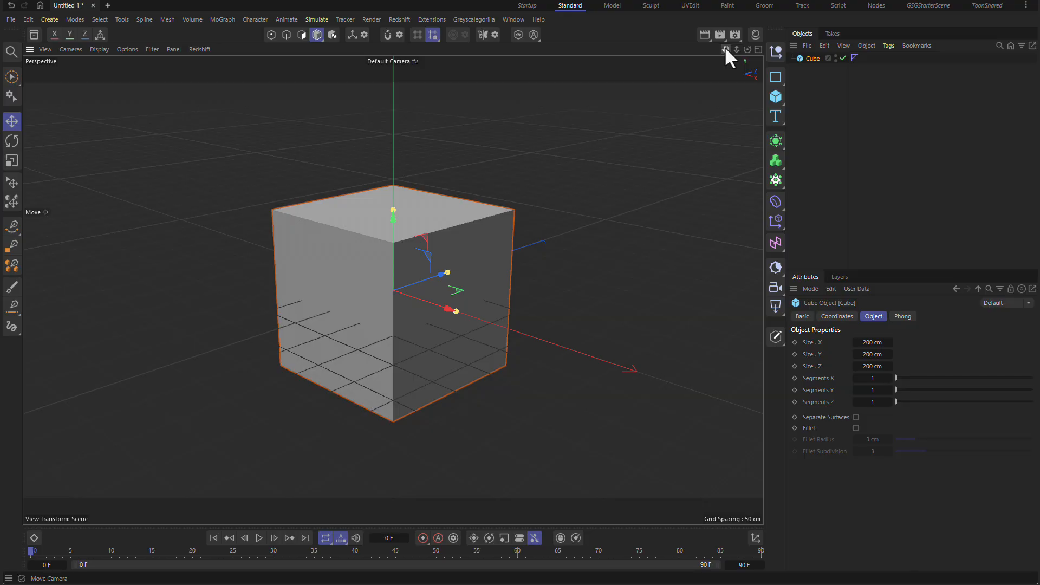
{"action": "left_click_drag", "start_coordinate": [726, 49], "coordinate": [677, 50]}
{"action": "left_click_drag", "start_coordinate": [393, 289], "coordinate": [456, 240]}
{"action": "left_click_drag", "start_coordinate": [726, 49], "coordinate": [722, 80]}
{"action": "mouse_move", "coordinate": [574, 153]}
{"action": "left_mouse_down", "text": "alt"}
{"action": "mouse_move", "coordinate": [503, 170]}
{"action": "mouse_move", "coordinate": [632, 157]}
{"action": "left_mouse_up", "text": "alt"}
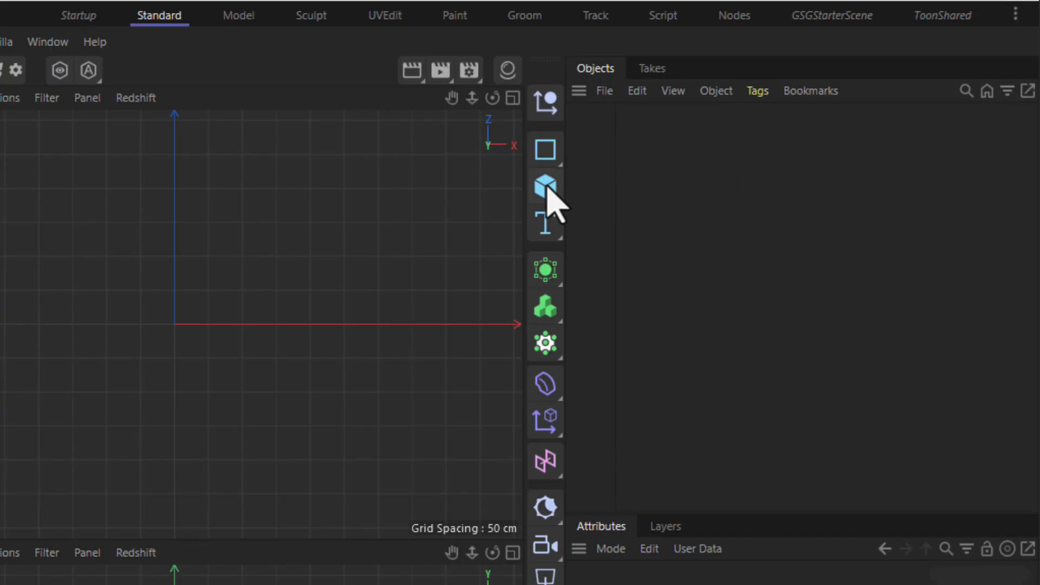
- Add a Cube, Volume Builder, Cloner, Bend, Plain effector, Linear Field, RS Sky and RS Camera to the scene
{"action": "left_click", "coordinate": [546, 184]}
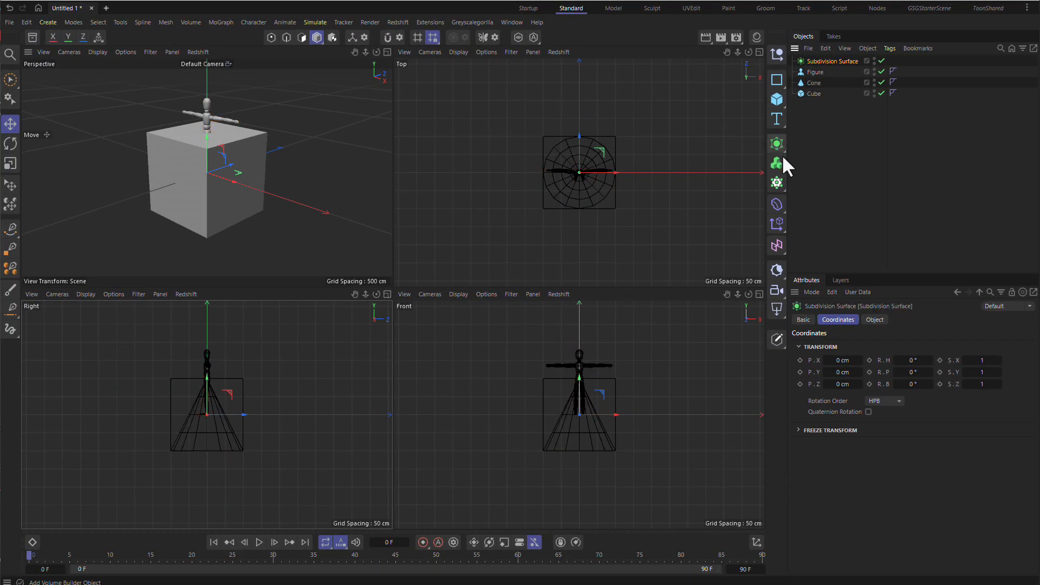
{"action": "left_click", "coordinate": [777, 162]}
{"action": "left_click", "coordinate": [777, 182]}
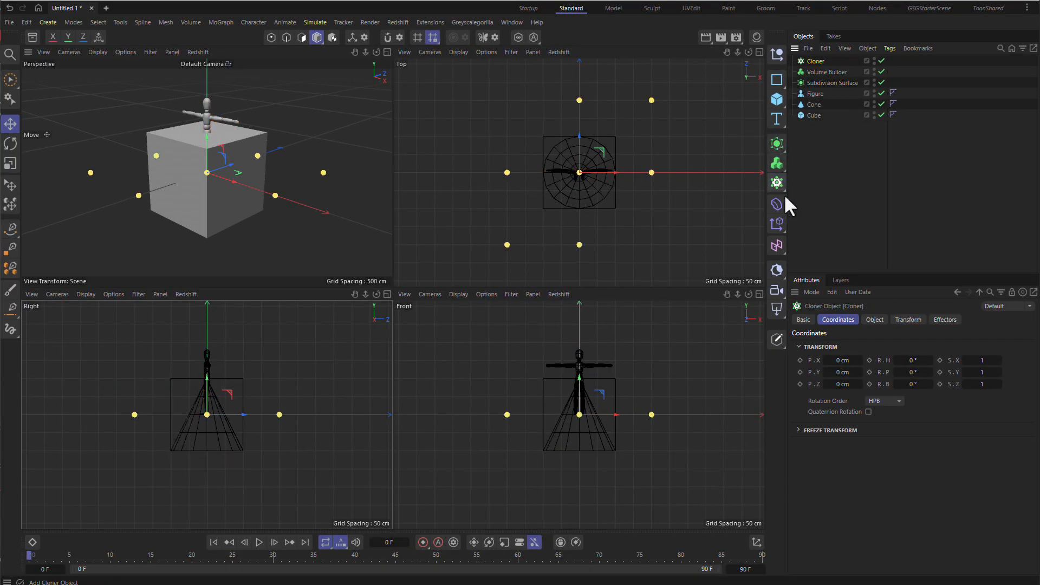
{"action": "left_click", "coordinate": [777, 204]}
{"action": "left_click", "coordinate": [777, 223]}
{"action": "left_click", "coordinate": [777, 245]}
{"action": "left_click", "coordinate": [776, 270]}
{"action": "left_click", "coordinate": [777, 289]}
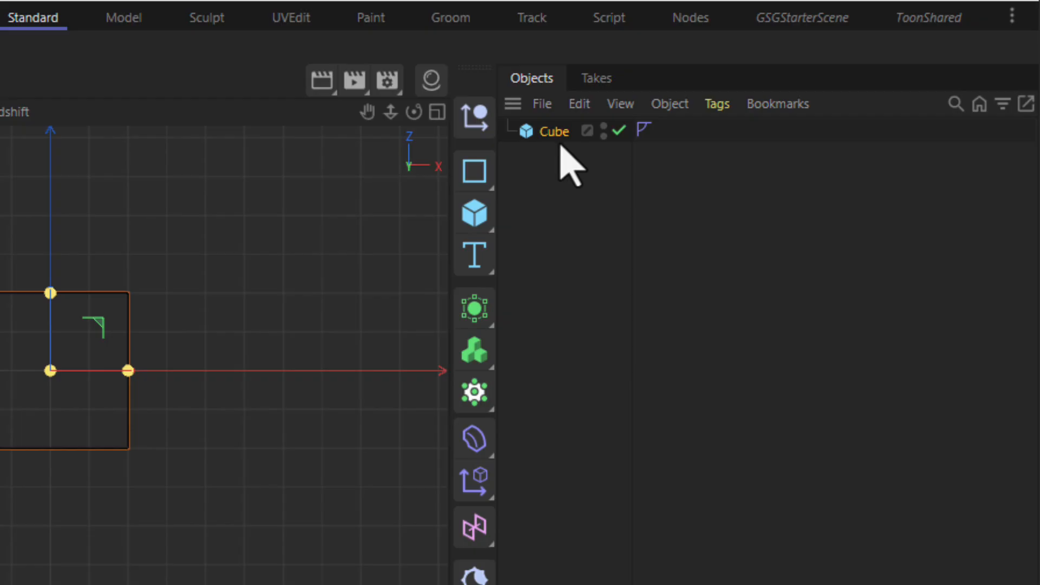
- Rename the cube as New Name in the object list and delete it from the scene
{"action": "double_click", "coordinate": [557, 136]}
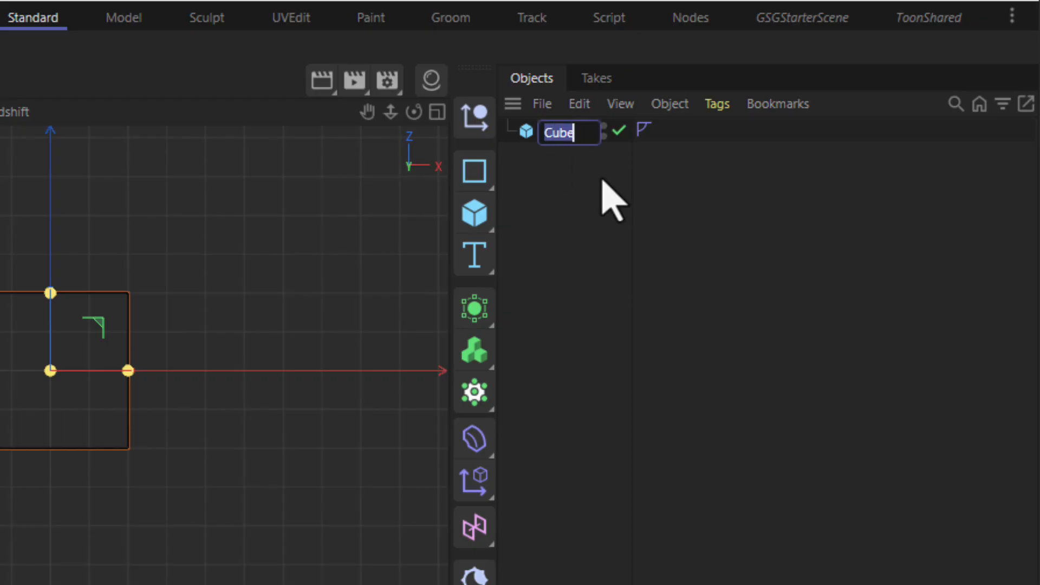
{"action": "type", "text": "New Name"}
{"action": "key", "text": "Return"}
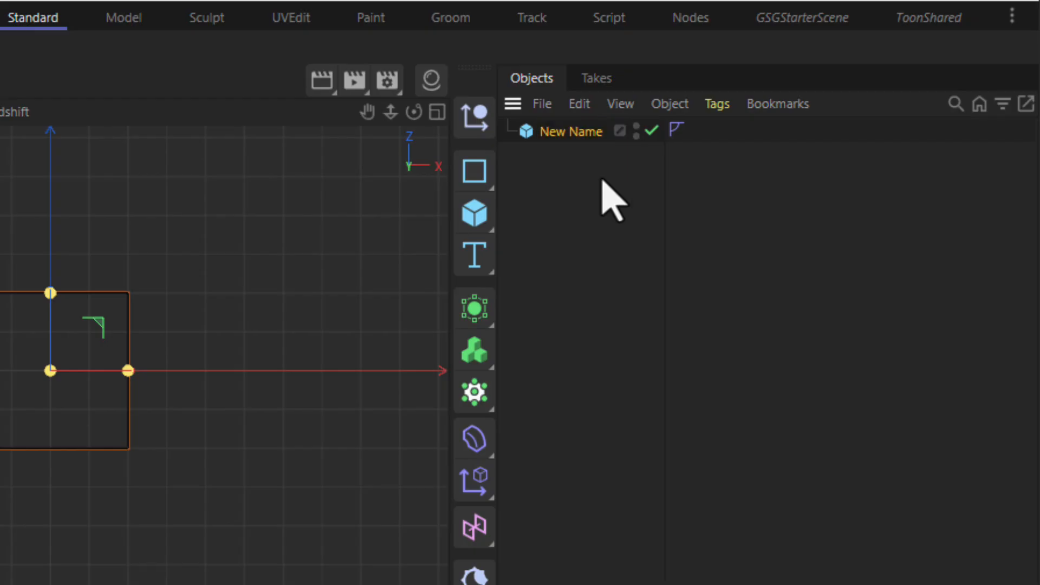
{"action": "left_click", "coordinate": [601, 176]}
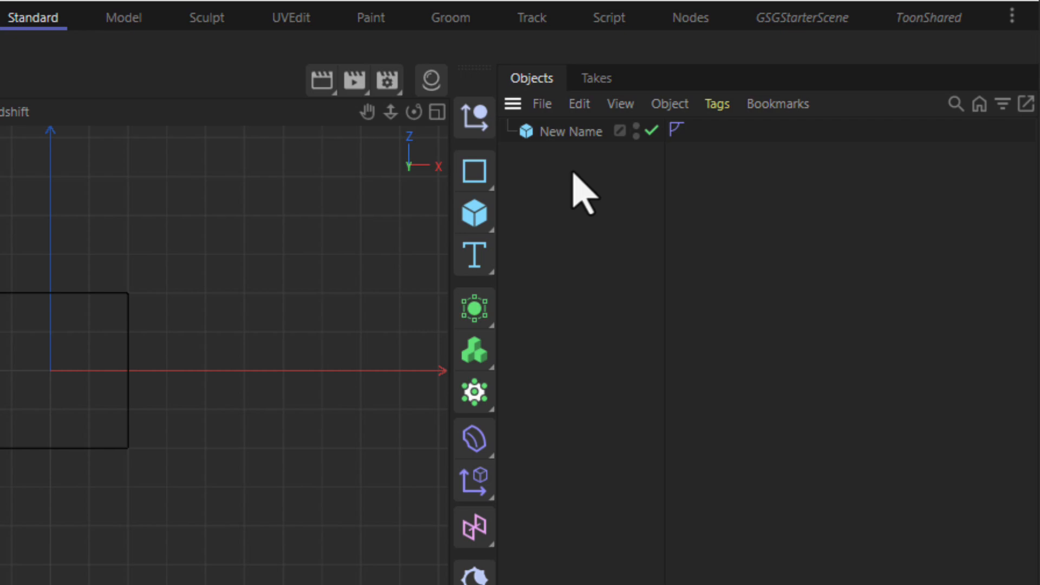
{"action": "left_click", "coordinate": [592, 133]}
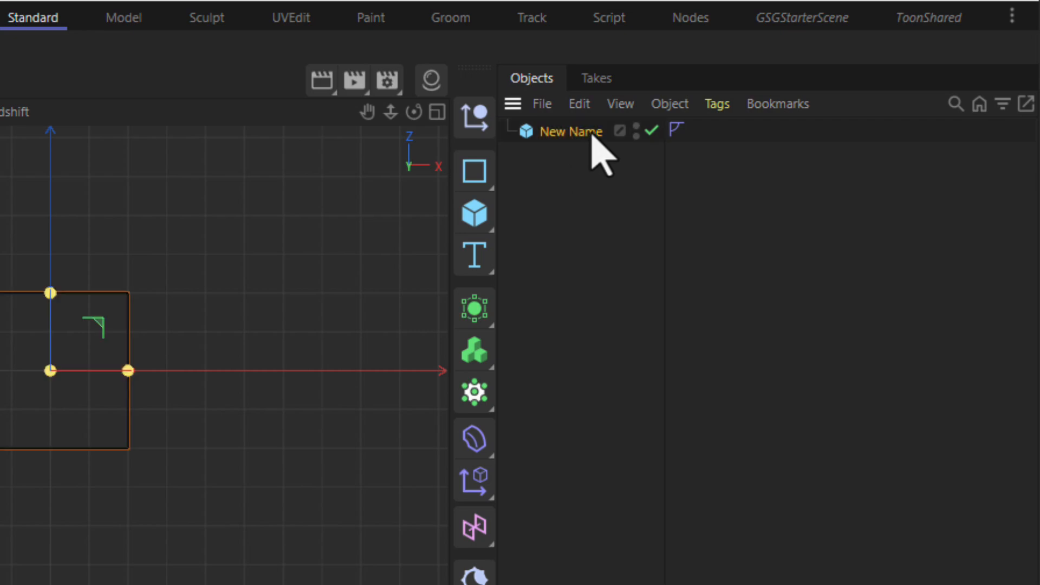
{"action": "key", "text": "Delete"}
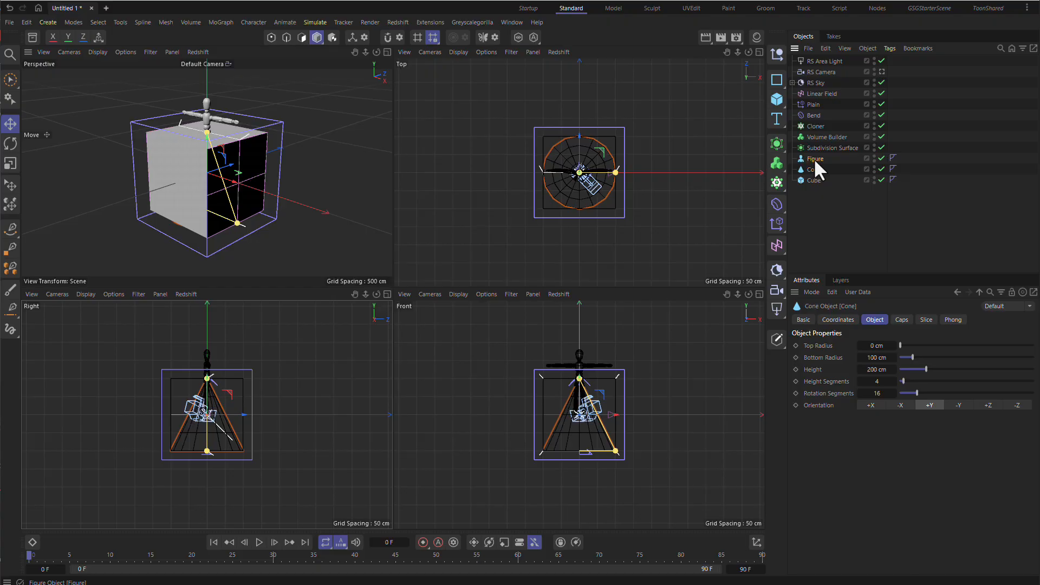
- Inspect the attributes of the Figure, Subdivision Surface, Volume Builder, Cloner, Bend and Plain objects one after another
{"action": "left_click", "coordinate": [828, 158]}
{"action": "left_click", "coordinate": [831, 147]}
{"action": "left_click", "coordinate": [827, 137]}
{"action": "left_click", "coordinate": [815, 126]}
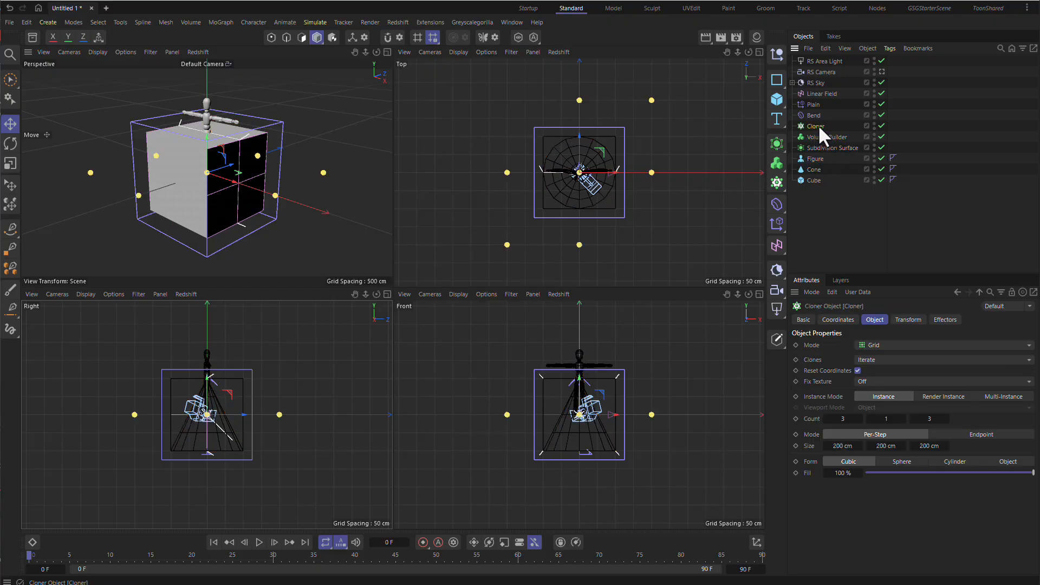
{"action": "left_click", "coordinate": [812, 115]}
{"action": "left_click", "coordinate": [811, 104]}
- Activate the Move and Rotate tools in turn to inspect their tool settings
{"action": "left_click", "coordinate": [10, 124]}
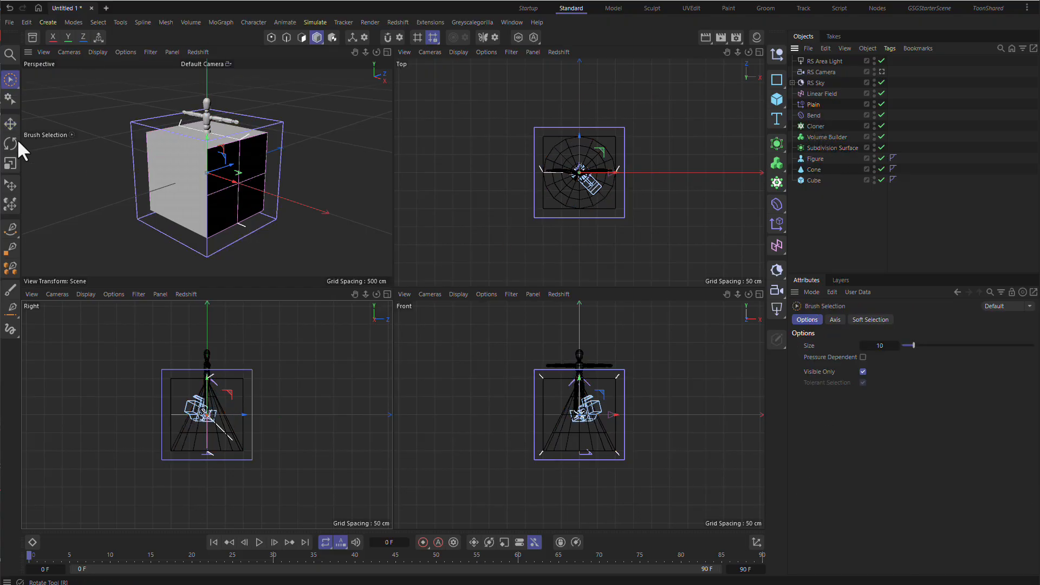
{"action": "left_click", "coordinate": [11, 142]}
{"action": "left_click", "coordinate": [10, 126]}
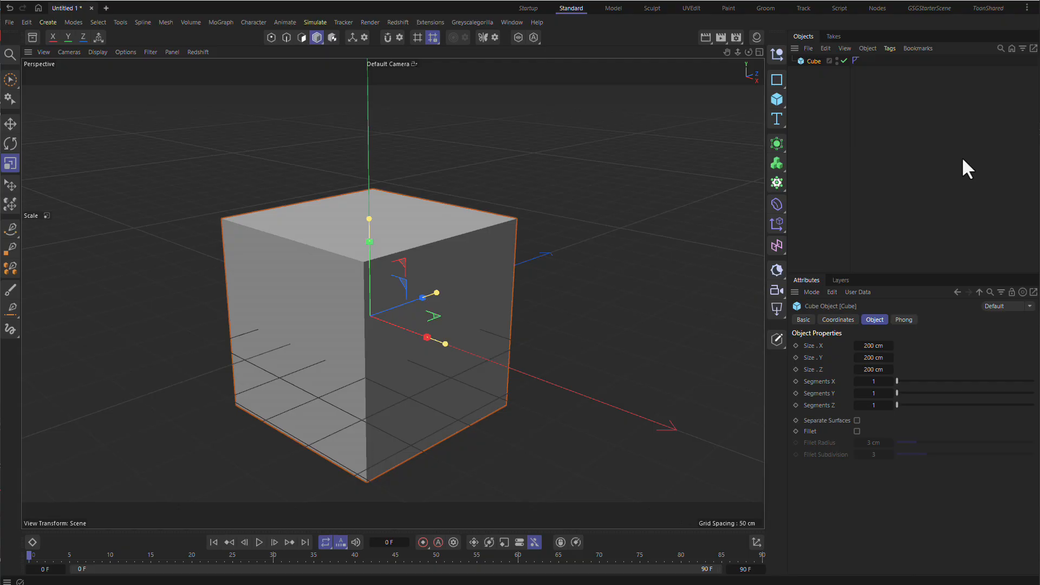
- Show the coordinate values for the cube and close the Material Manager
{"action": "left_click", "coordinate": [757, 542]}
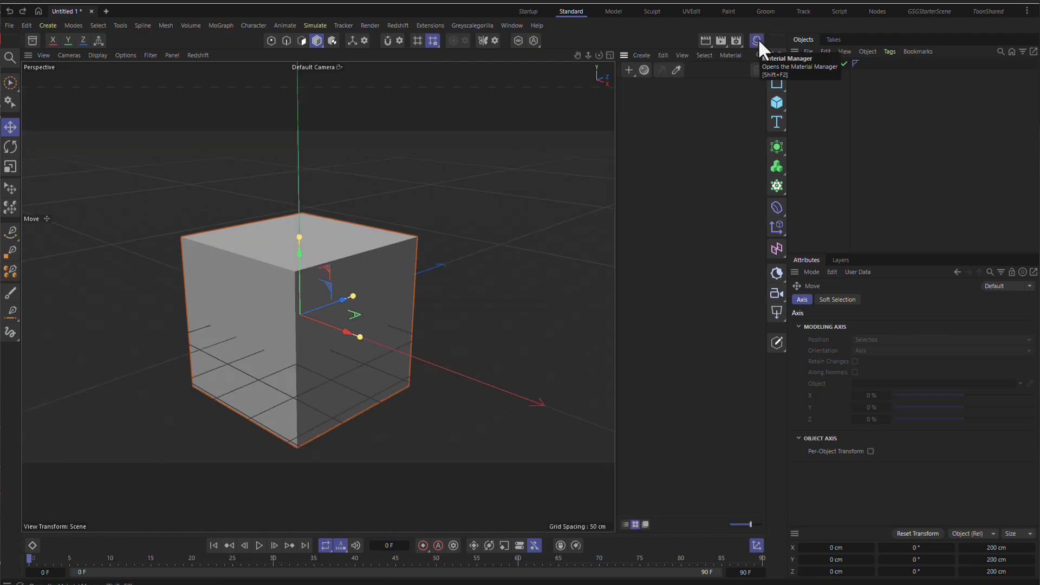
{"action": "left_click", "coordinate": [757, 40]}
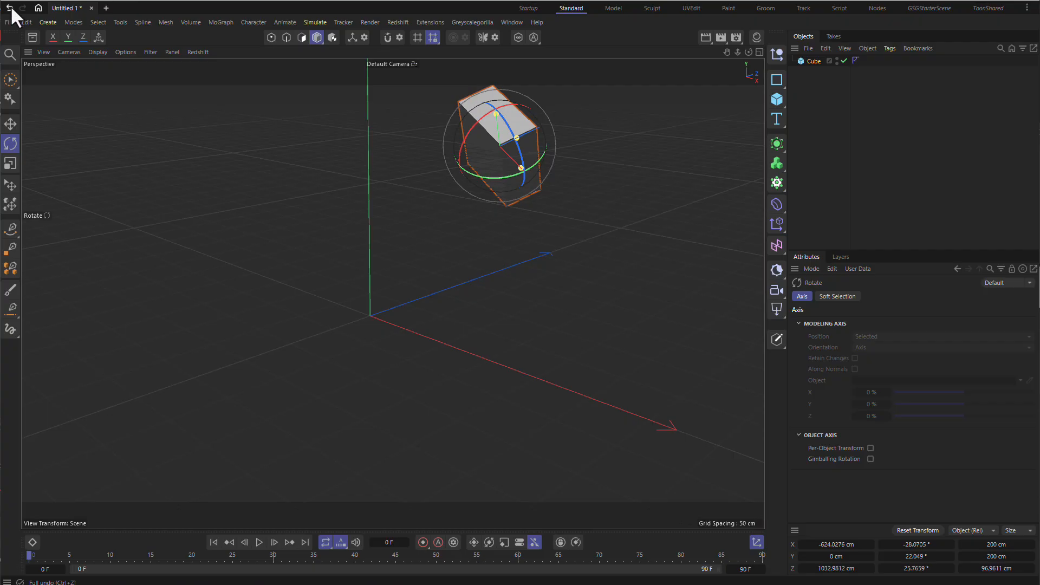
- Undo the cube's latest scaling, rotation and moves one by one until it is back at the world origin
{"action": "left_click", "coordinate": [10, 7]}
{"action": "left_click", "coordinate": [10, 8]}
{"action": "left_click", "coordinate": [10, 7]}
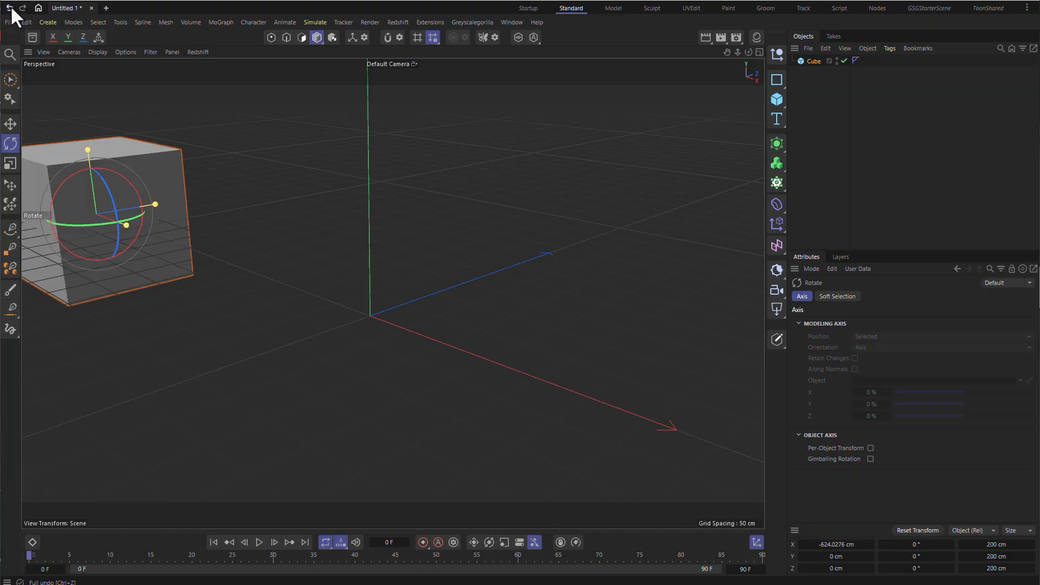
{"action": "left_click", "coordinate": [10, 8]}
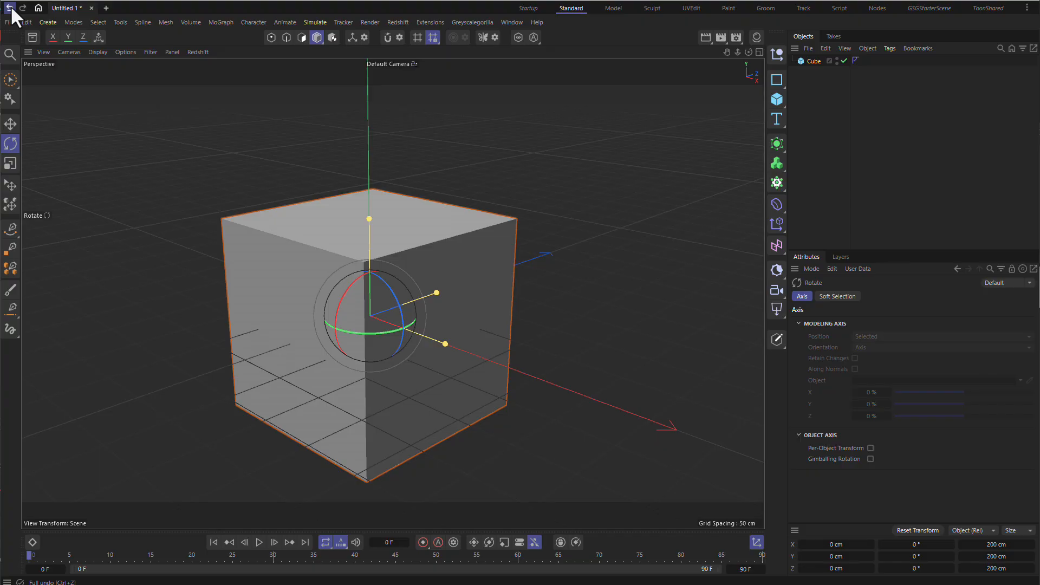
{"action": "left_click", "coordinate": [10, 7]}
- Redo the undone moves, rotation and scaling of the cube one by one
{"action": "left_click", "coordinate": [22, 9]}
{"action": "left_click", "coordinate": [22, 9]}
{"action": "left_click", "coordinate": [23, 8]}
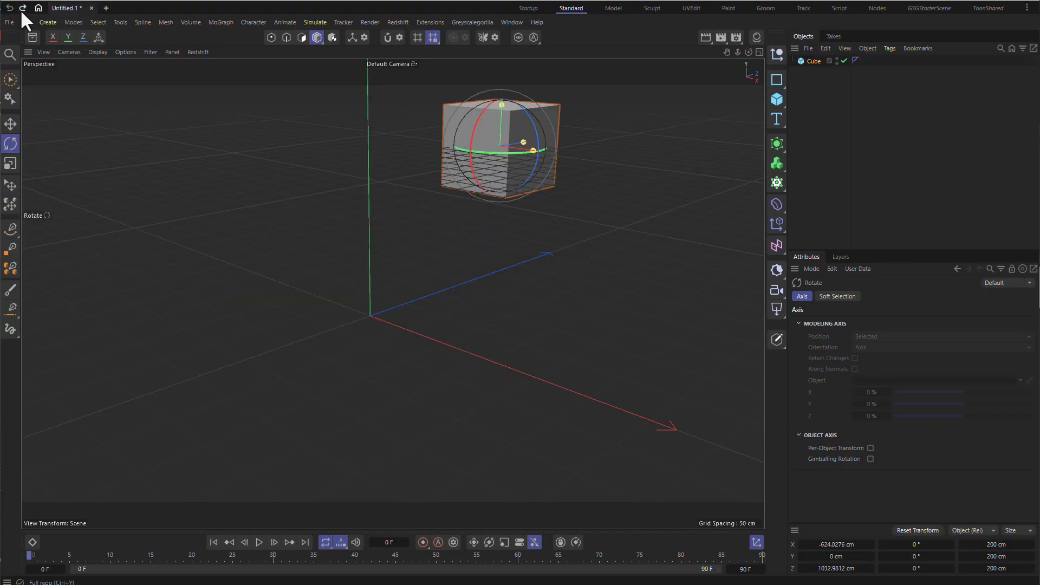
{"action": "left_click", "coordinate": [22, 8]}
{"action": "left_click", "coordinate": [22, 8]}
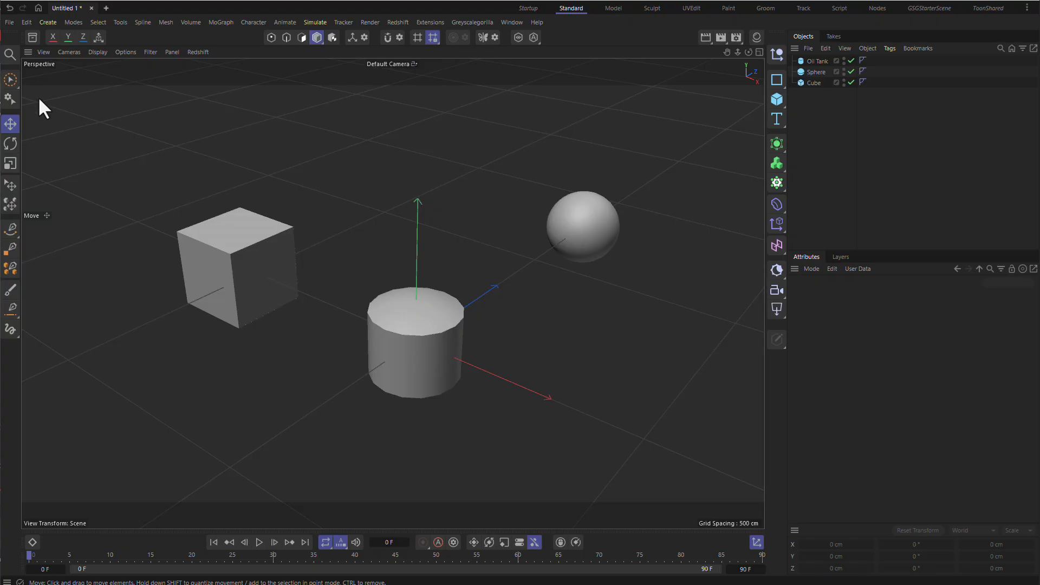
- Select the cube, the oil tank and the sphere individually in the viewport with the Brush Selection tool
{"action": "left_click", "coordinate": [10, 79]}
{"action": "left_click", "coordinate": [219, 229]}
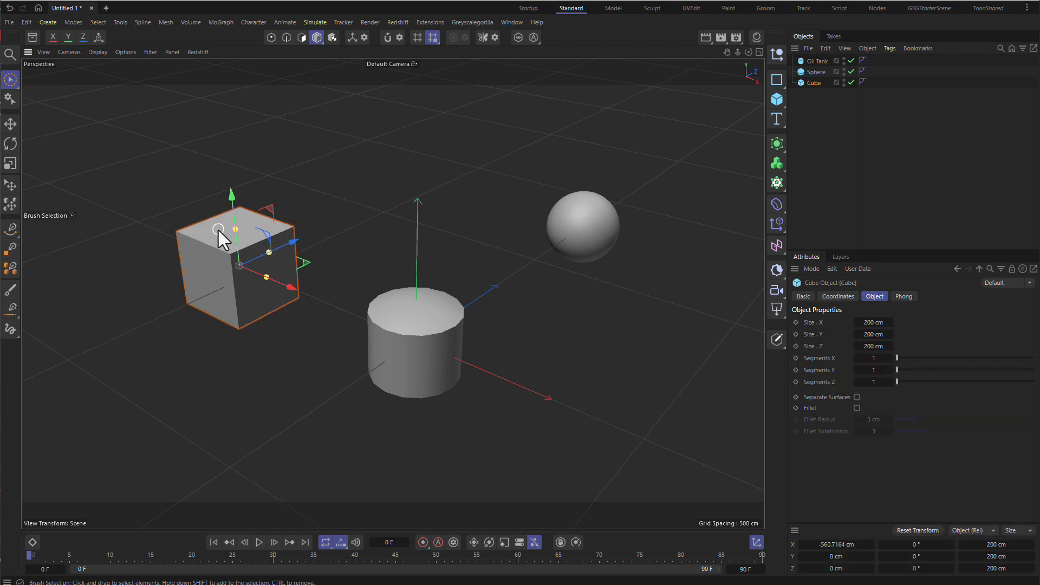
{"action": "left_click", "coordinate": [418, 322]}
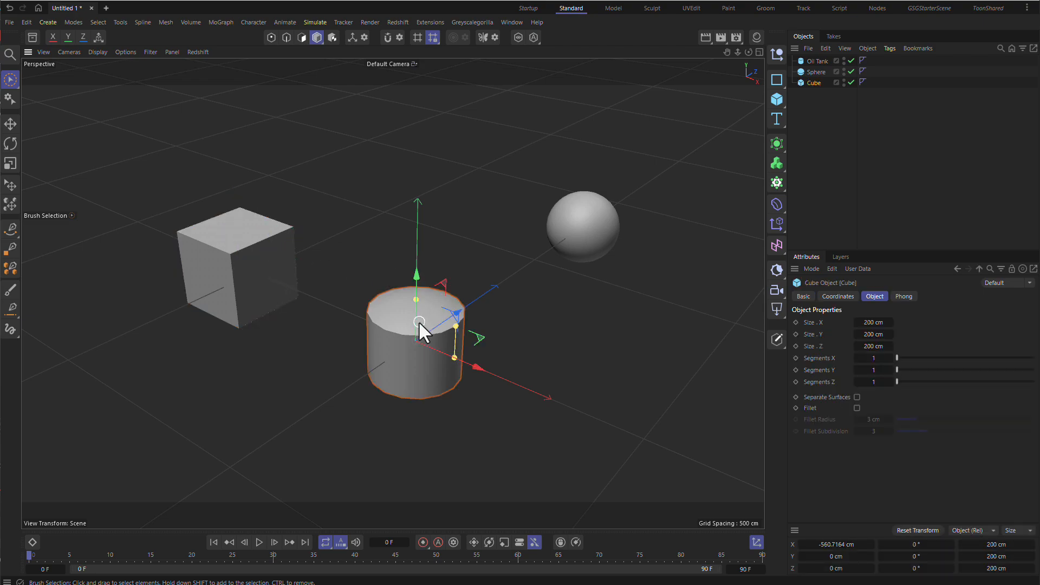
{"action": "left_click", "coordinate": [593, 224]}
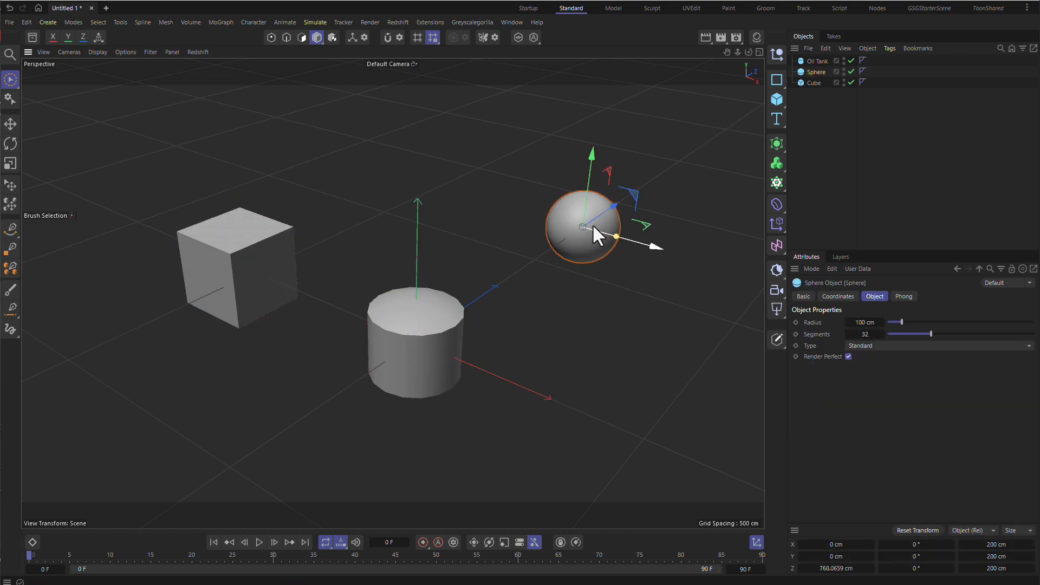
{"action": "left_click", "coordinate": [237, 229]}
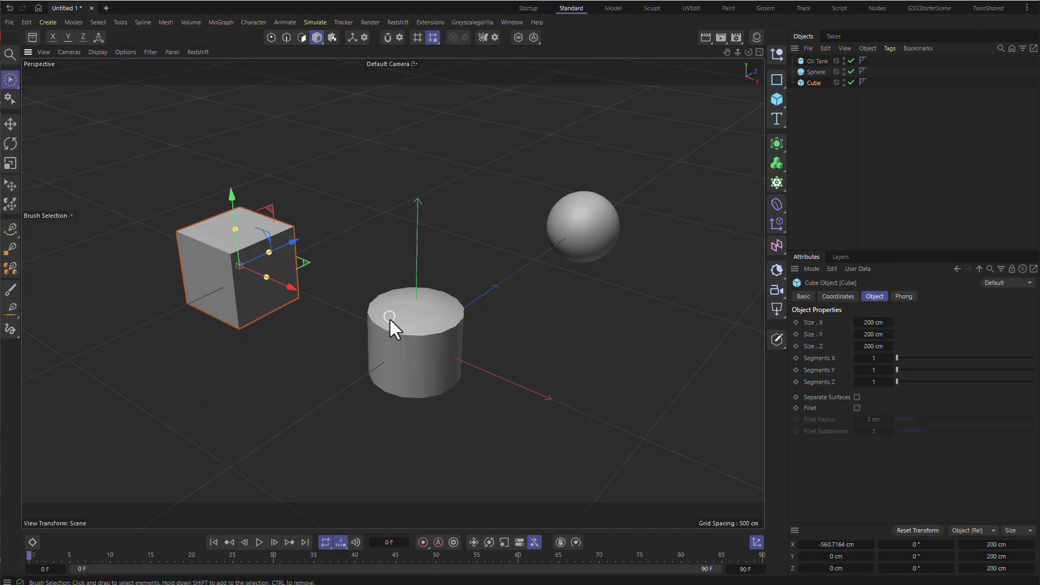
{"action": "left_click", "coordinate": [404, 336]}
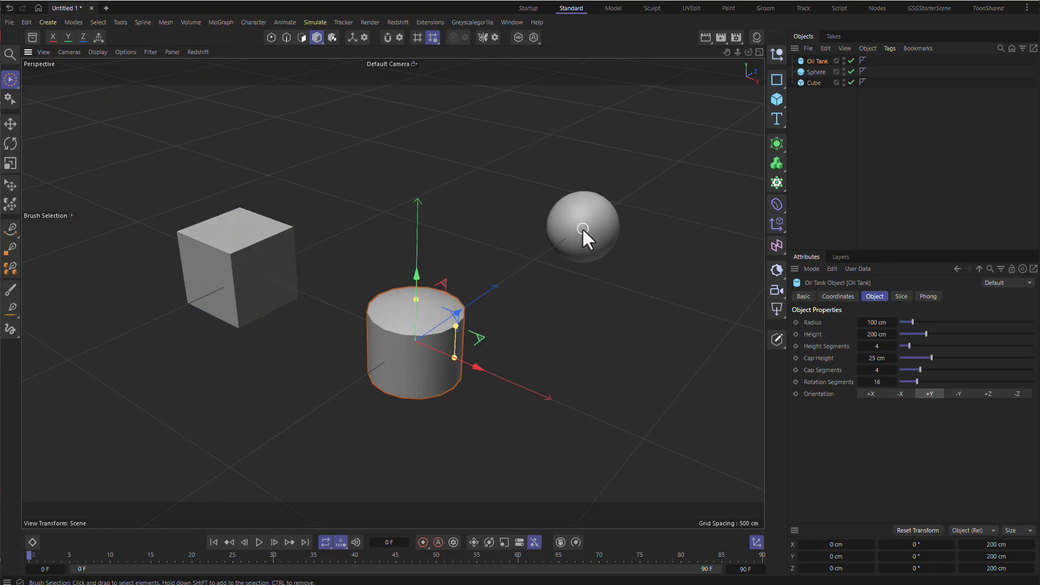
{"action": "left_click", "coordinate": [582, 229]}
{"action": "left_click", "coordinate": [400, 343]}
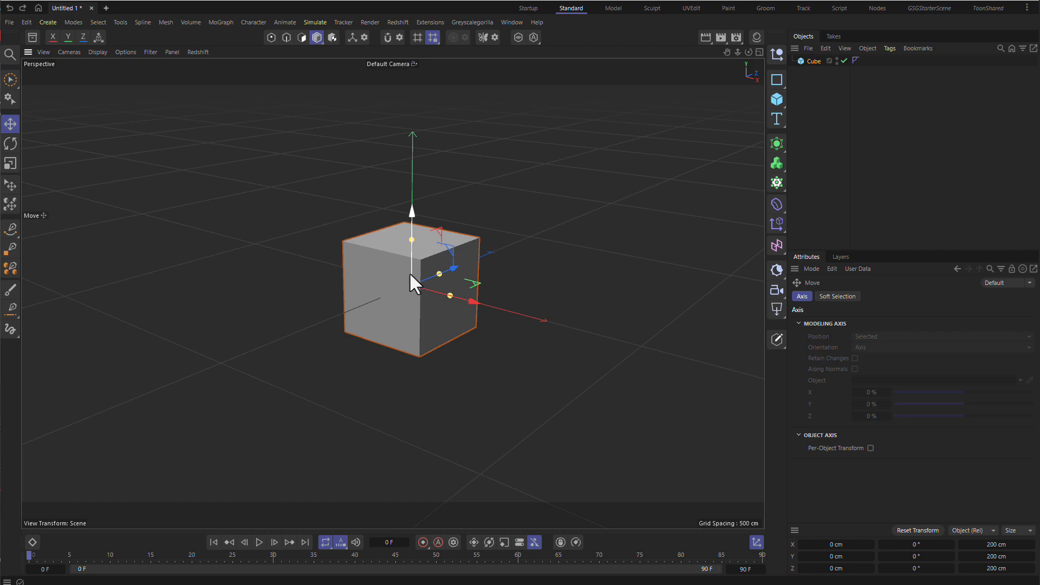
- Try moving the cube along only its Y axis and only its X axis, undoing the trial moves
{"action": "left_click_drag", "start_coordinate": [410, 274], "coordinate": [255, 200]}
{"action": "key", "text": "ctrl+z"}
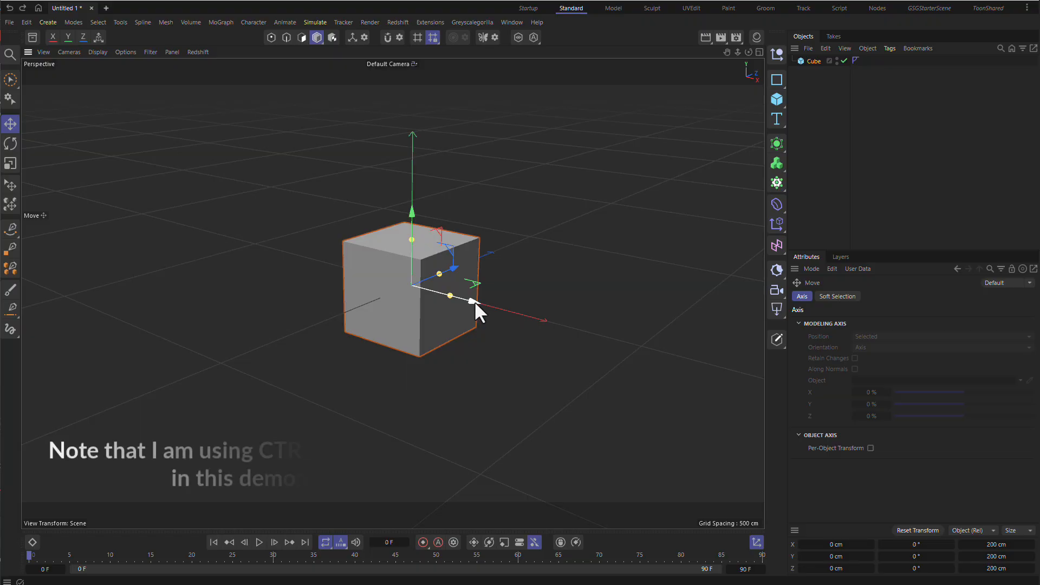
{"action": "left_click_drag", "start_coordinate": [474, 301], "coordinate": [307, 379]}
{"action": "key", "text": "ctrl+z"}
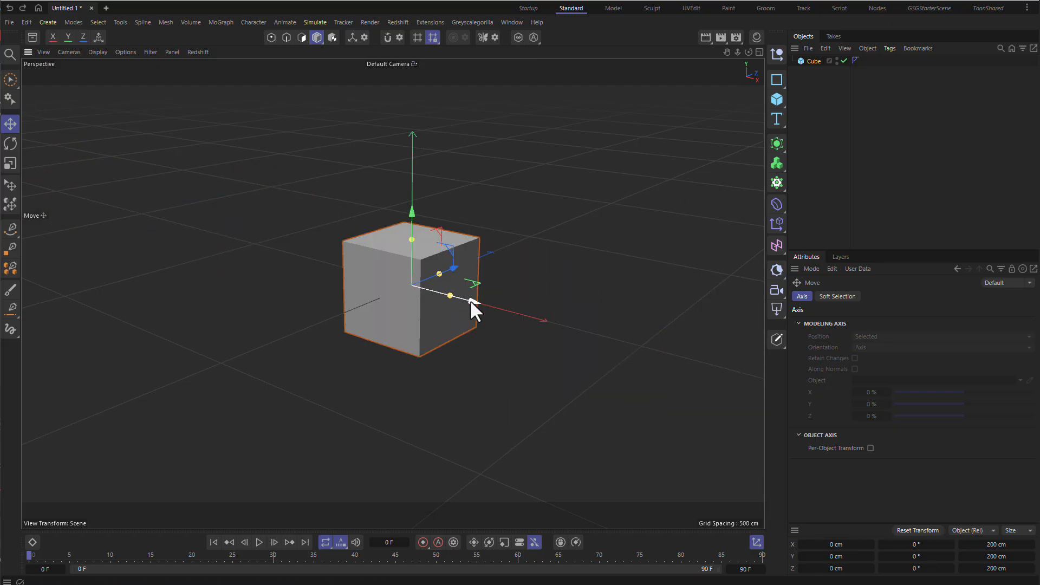
{"action": "left_click_drag", "start_coordinate": [475, 301], "coordinate": [355, 515]}
{"action": "left_click_drag", "start_coordinate": [123, 287], "coordinate": [518, 277]}
- Try moving the cube within the XY plane using its plane handle, undoing each move
{"action": "left_click_drag", "start_coordinate": [449, 248], "coordinate": [232, 399]}
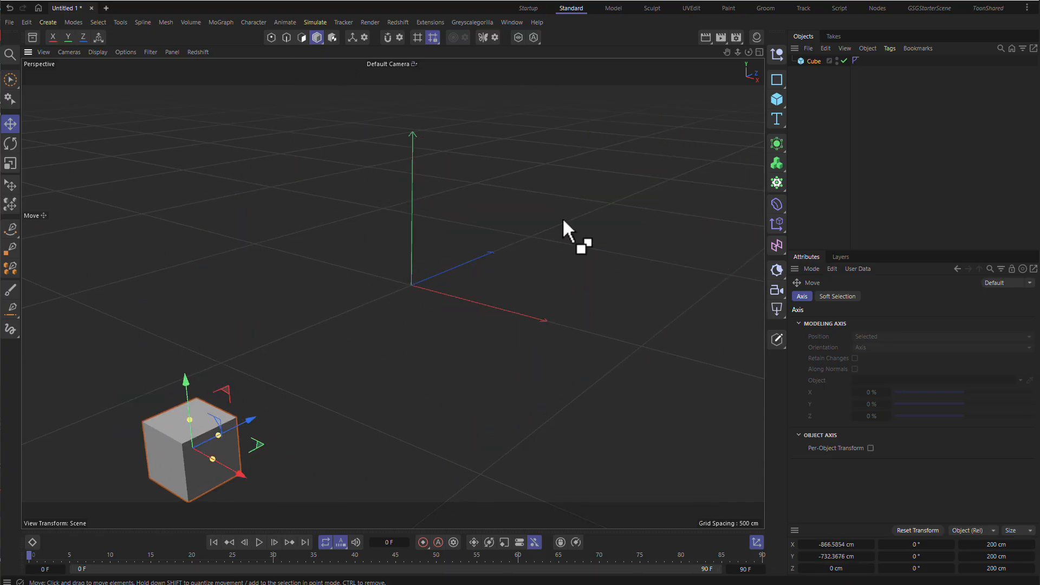
{"action": "key", "text": "ctrl+z"}
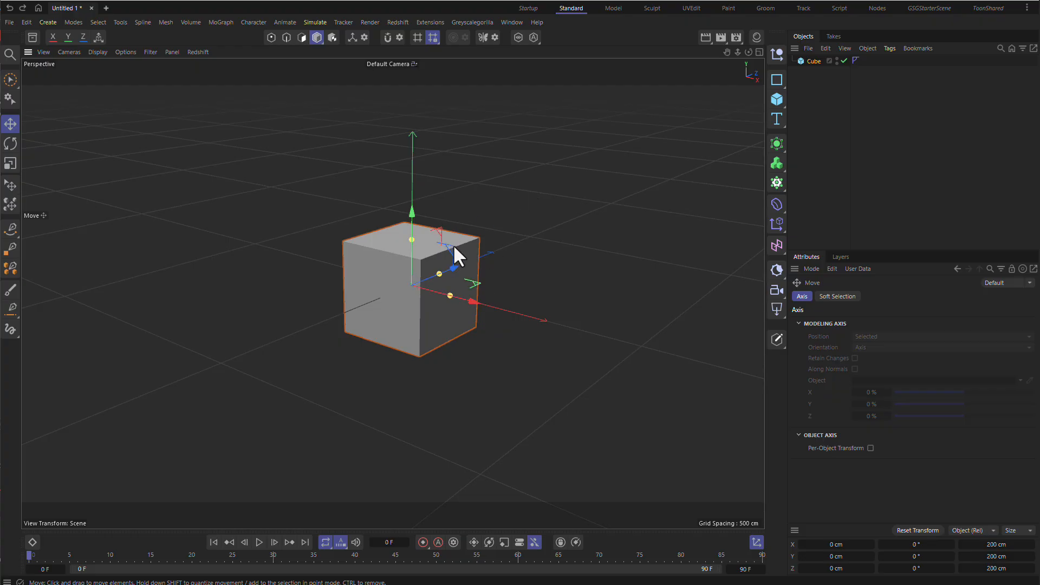
{"action": "left_click_drag", "start_coordinate": [448, 252], "coordinate": [222, 425]}
{"action": "key", "text": "ctrl+z"}
- Try moving the cube freely without an axis constraint, from the cube itself and from empty viewport space, undoing the first trials
{"action": "left_click_drag", "start_coordinate": [379, 260], "coordinate": [313, 260]}
{"action": "left_click_drag", "start_coordinate": [622, 139], "coordinate": [568, 152]}
{"action": "key", "text": "ctrl+z"}
{"action": "key", "text": "ctrl+z"}
{"action": "left_click_drag", "start_coordinate": [377, 256], "coordinate": [310, 254]}
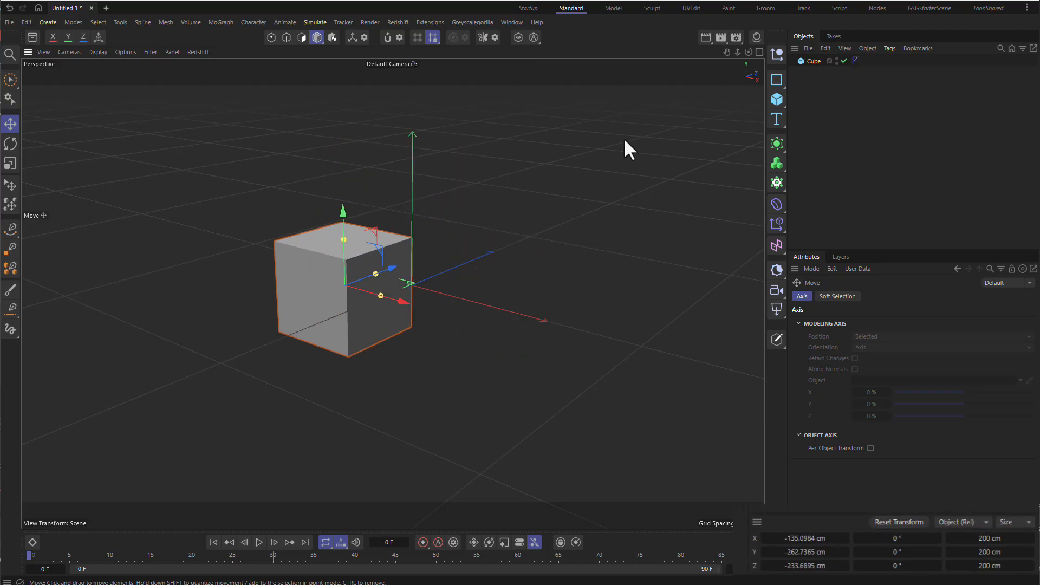
{"action": "left_click_drag", "start_coordinate": [623, 138], "coordinate": [571, 162]}
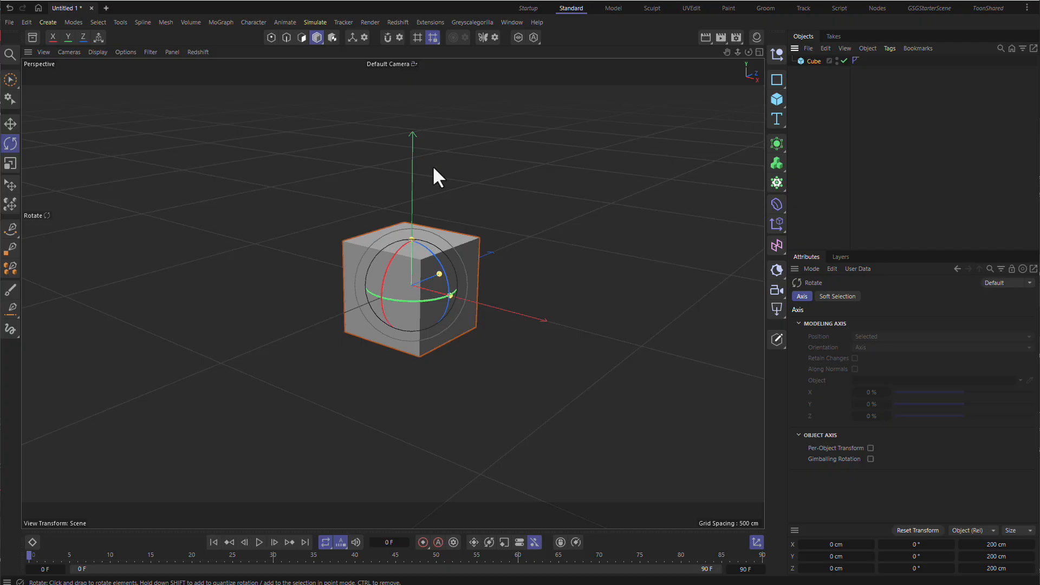
- Try rotating the cube around its X axis and around its Y axis with the rotation bands, undoing each rotation
{"action": "left_click_drag", "start_coordinate": [398, 251], "coordinate": [444, 345]}
{"action": "key", "text": "ctrl+z"}
{"action": "key", "text": "ctrl+z"}
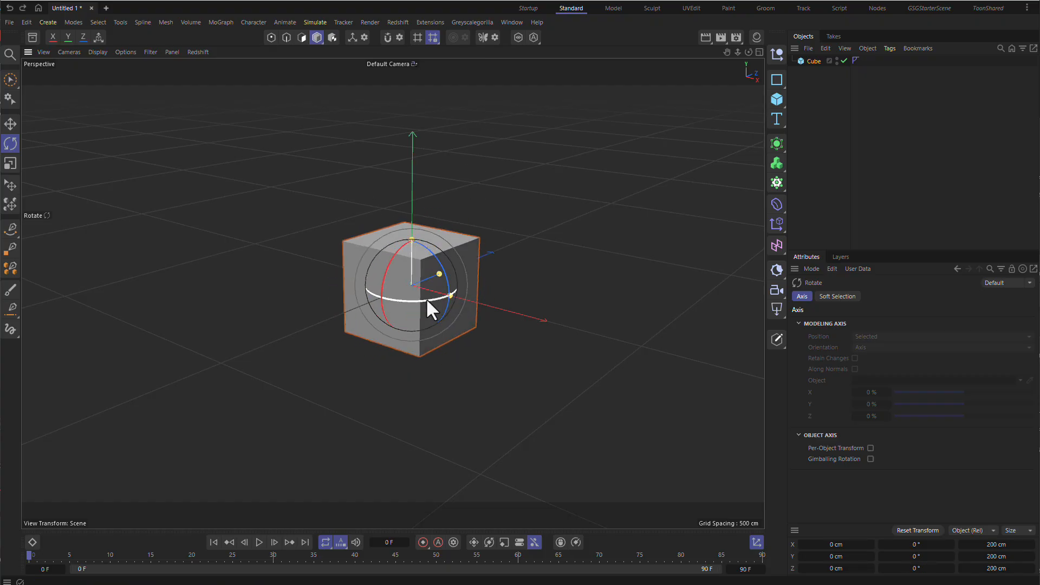
{"action": "left_click_drag", "start_coordinate": [431, 299], "coordinate": [553, 301]}
{"action": "key", "text": "ctrl+z"}
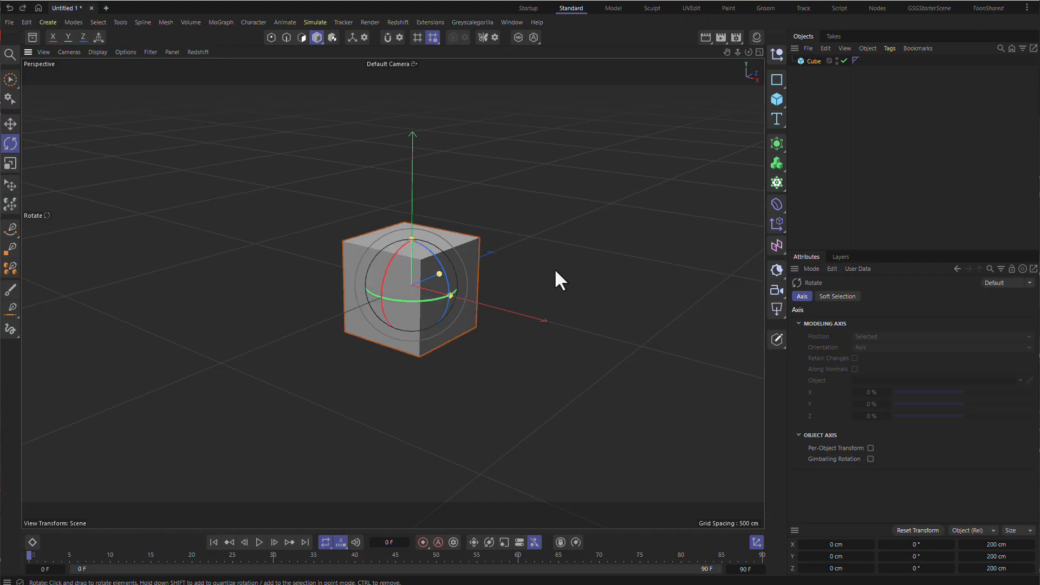
- Rotate the cube freely around its center without an axis constraint and switch to the Scale tool
{"action": "left_click_drag", "start_coordinate": [420, 265], "coordinate": [607, 210]}
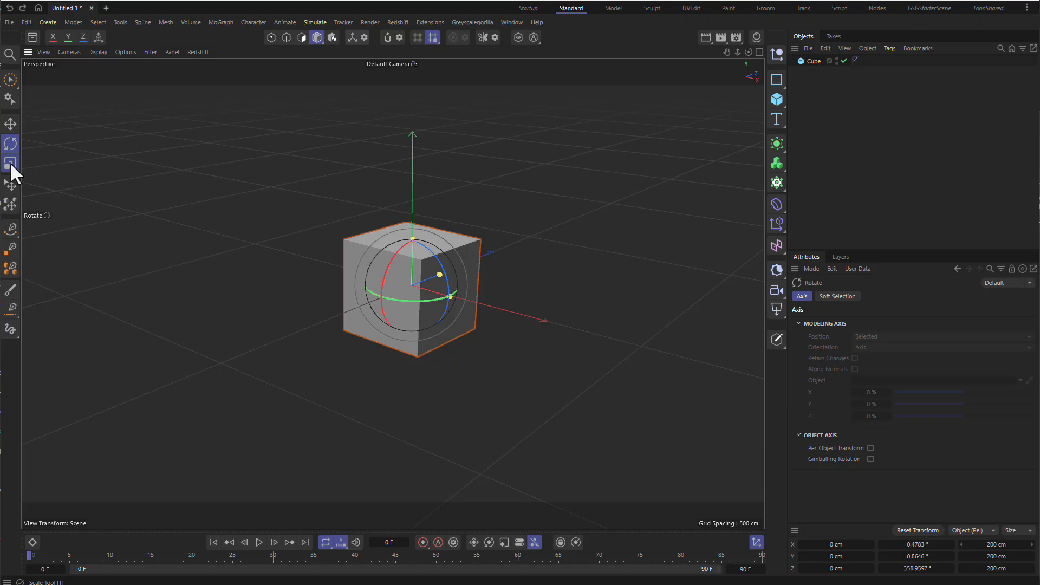
{"action": "left_click", "coordinate": [10, 164]}
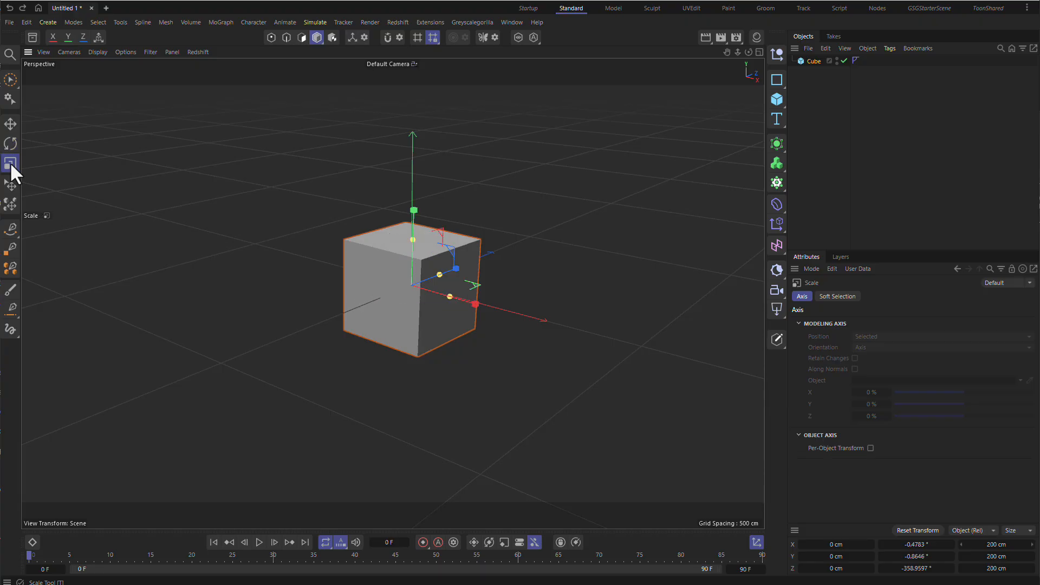
- Try scaling the cube uniformly to about 428 cm per side with its Y-axis scale handle, undoing each trial
{"action": "left_click_drag", "start_coordinate": [414, 210], "coordinate": [668, 125]}
{"action": "key", "text": "ctrl+z"}
{"action": "left_click", "coordinate": [818, 61]}
{"action": "key", "text": "t"}
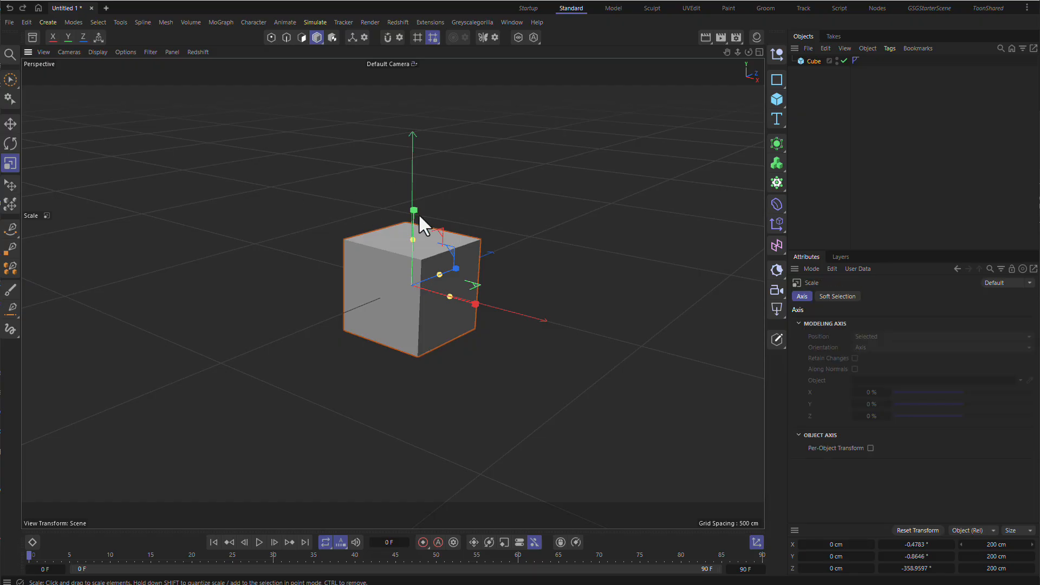
{"action": "left_click_drag", "start_coordinate": [414, 210], "coordinate": [669, 131]}
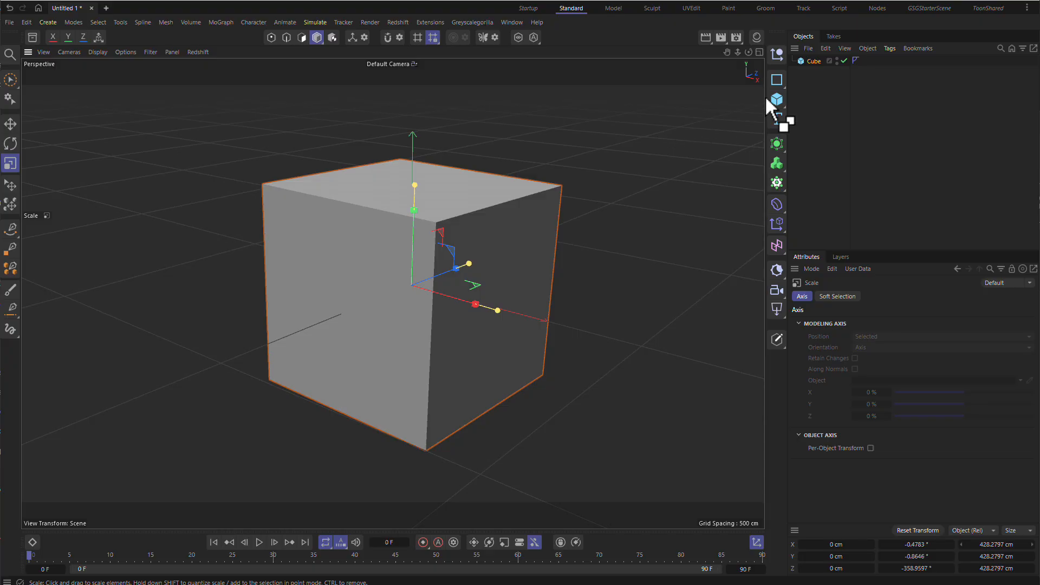
{"action": "key", "text": "ctrl+z"}
- Show the cube's object properties and try resizing it along Y and along Z with its parametric size handles
{"action": "left_click", "coordinate": [819, 62]}
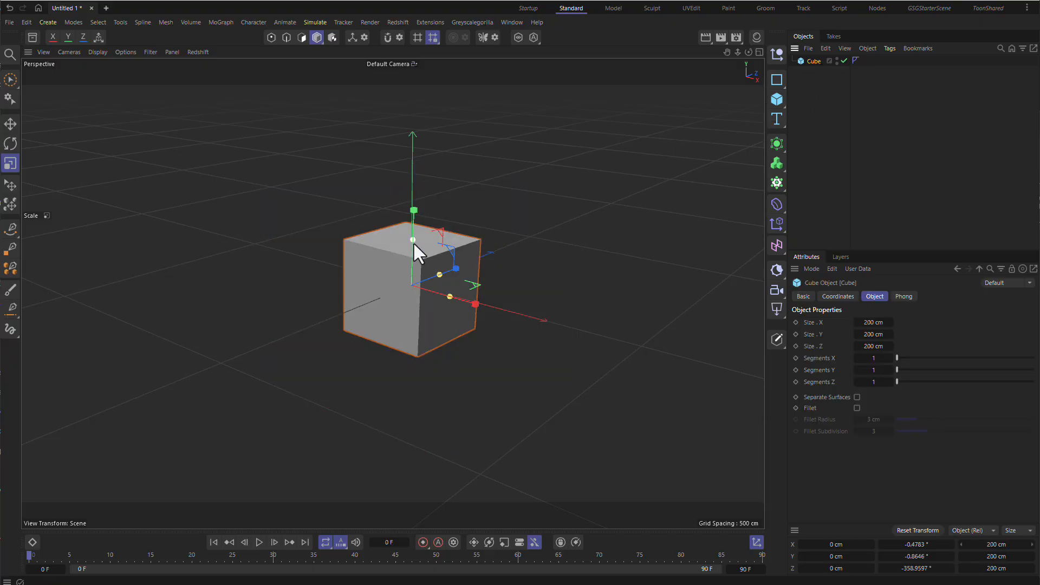
{"action": "mouse_move", "coordinate": [413, 241]}
{"action": "left_mouse_down"}
{"action": "mouse_move", "coordinate": [428, 114]}
{"action": "mouse_move", "coordinate": [430, 203]}
{"action": "mouse_move", "coordinate": [414, 282]}
{"action": "mouse_move", "coordinate": [424, 238]}
{"action": "left_mouse_up"}
{"action": "mouse_move", "coordinate": [439, 274]}
{"action": "left_mouse_down"}
{"action": "mouse_move", "coordinate": [421, 281]}
{"action": "mouse_move", "coordinate": [449, 282]}
{"action": "mouse_move", "coordinate": [429, 288]}
{"action": "mouse_move", "coordinate": [421, 272]}
{"action": "left_mouse_up"}
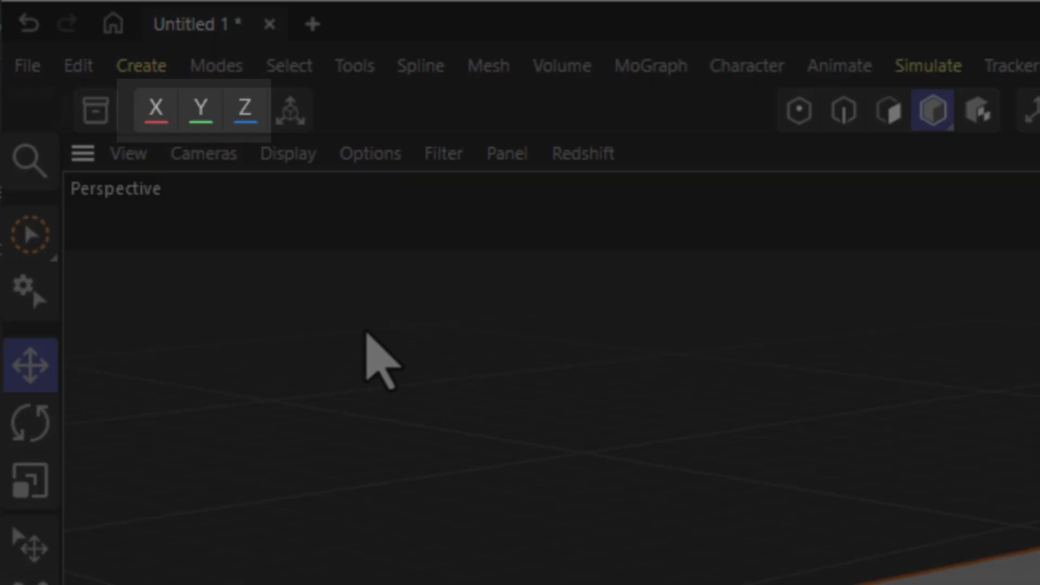
- Try the X, Y and Z axis locks for the Move tool and unlock all three axes again
{"action": "left_click", "coordinate": [239, 111]}
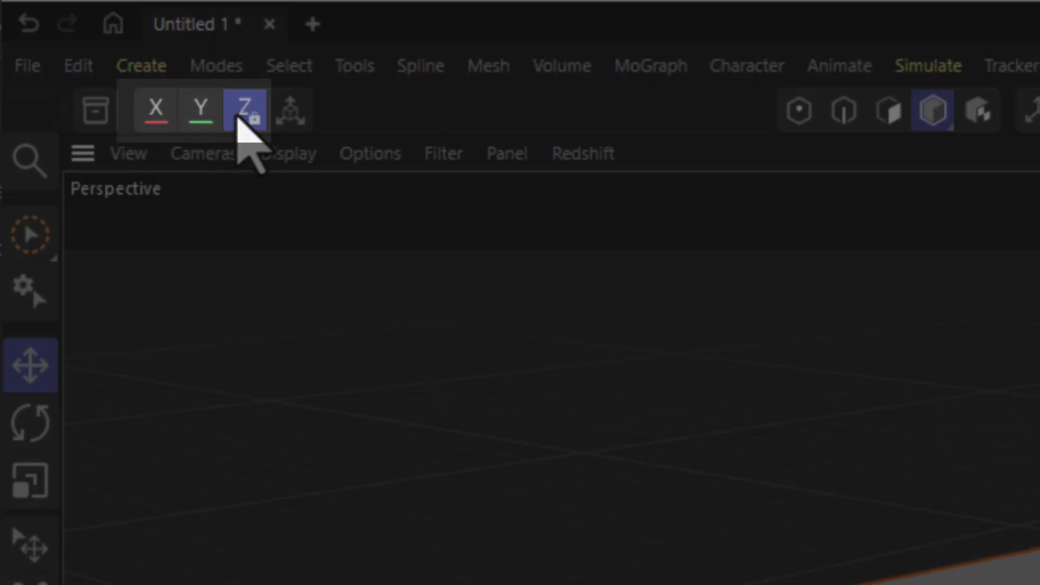
{"action": "left_click", "coordinate": [205, 113]}
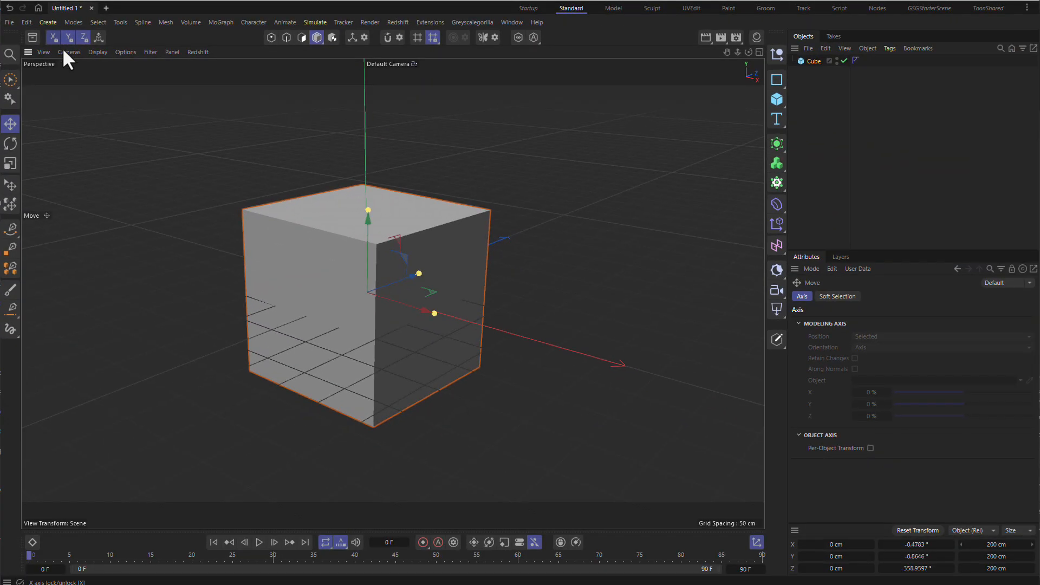
{"action": "left_click", "coordinate": [69, 38]}
{"action": "left_click", "coordinate": [53, 37]}
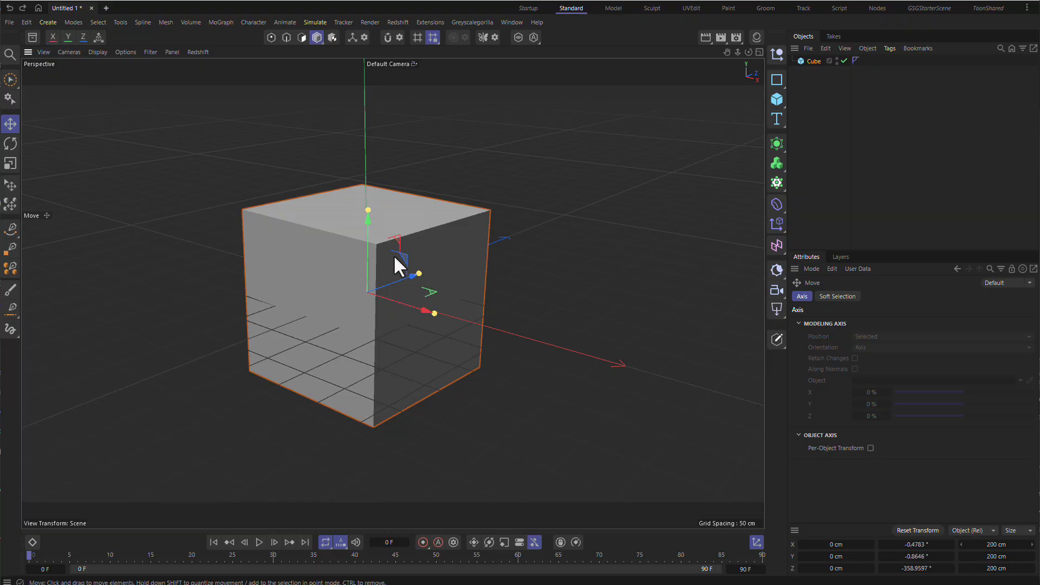
- Try moving the cube with the Z axis locked, undo the move and unlock the Z axis
{"action": "left_click", "coordinate": [83, 37]}
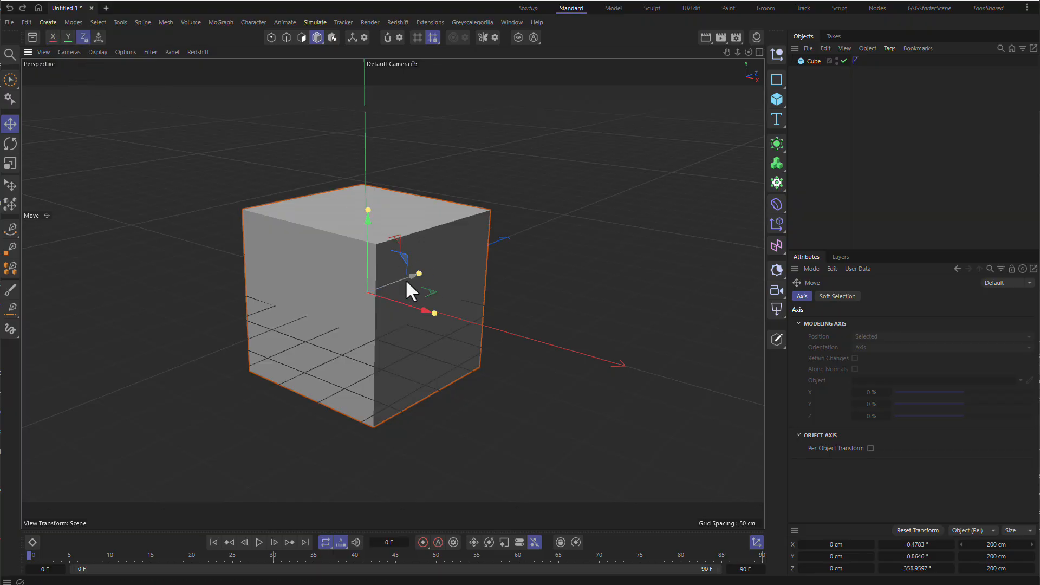
{"action": "left_click_drag", "start_coordinate": [468, 295], "coordinate": [476, 206]}
{"action": "key", "text": "ctrl+z"}
{"action": "left_click", "coordinate": [82, 37]}
- Test moving the cube with the Y axis and the X axis locked, undoing the moves and keeping only X locked
{"action": "left_click", "coordinate": [67, 37]}
{"action": "left_click_drag", "start_coordinate": [372, 112], "coordinate": [336, 124]}
{"action": "left_click", "coordinate": [52, 37]}
{"action": "mouse_move", "coordinate": [600, 142]}
{"action": "left_mouse_down"}
{"action": "mouse_move", "coordinate": [638, 201]}
{"action": "mouse_move", "coordinate": [577, 148]}
{"action": "mouse_move", "coordinate": [613, 146]}
{"action": "left_mouse_up"}
{"action": "key", "text": "ctrl+z"}
{"action": "left_click", "coordinate": [53, 37]}
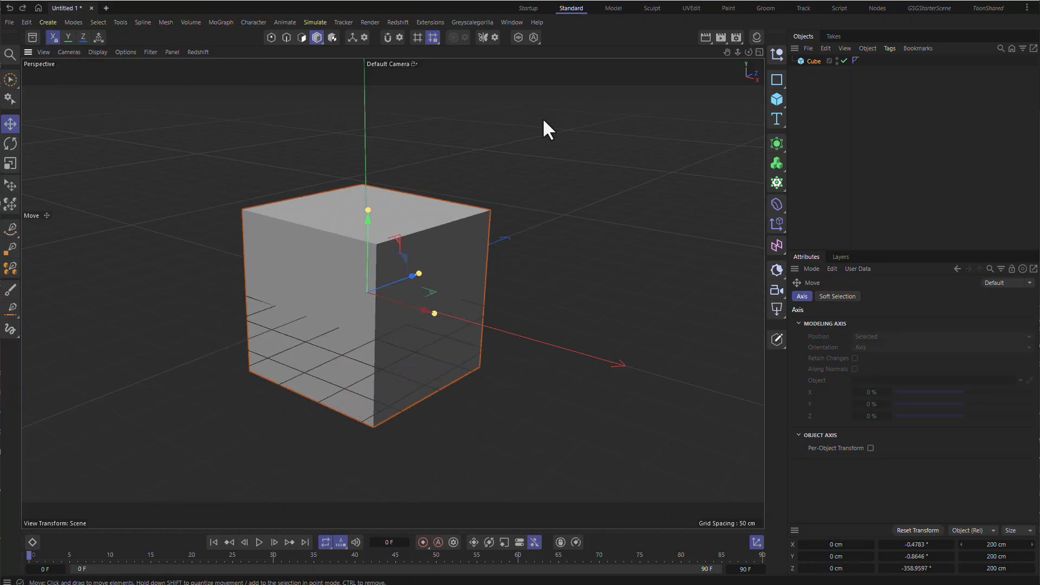
{"action": "left_click_drag", "start_coordinate": [542, 118], "coordinate": [487, 165]}
{"action": "key", "text": "ctrl+z"}
- Try rotating the cube freely with the Rotate tool from empty viewport space and undo the rotation
{"action": "left_click", "coordinate": [10, 143]}
{"action": "left_click", "coordinate": [52, 36]}
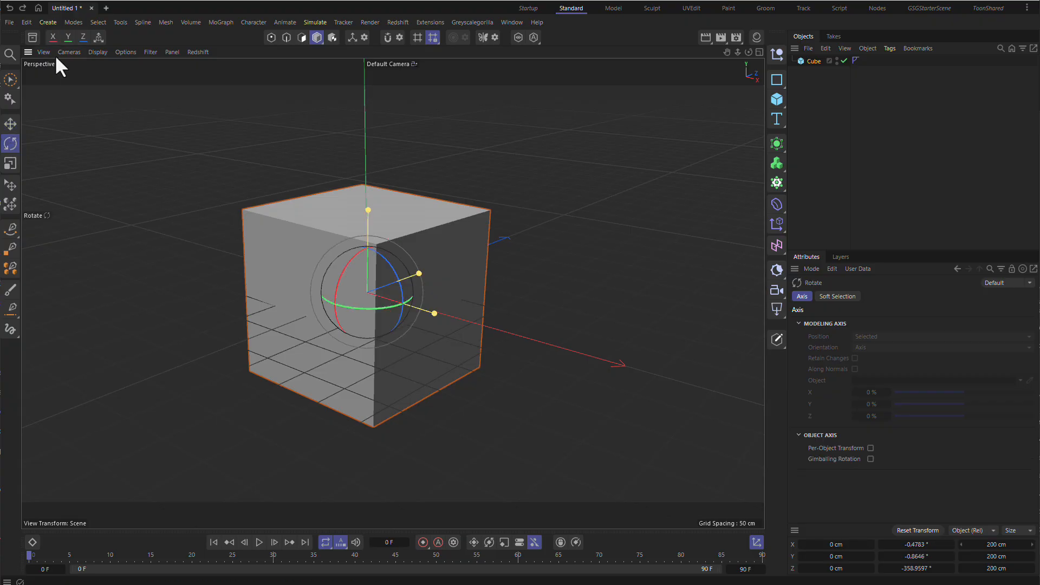
{"action": "left_click_drag", "start_coordinate": [576, 206], "coordinate": [272, 167]}
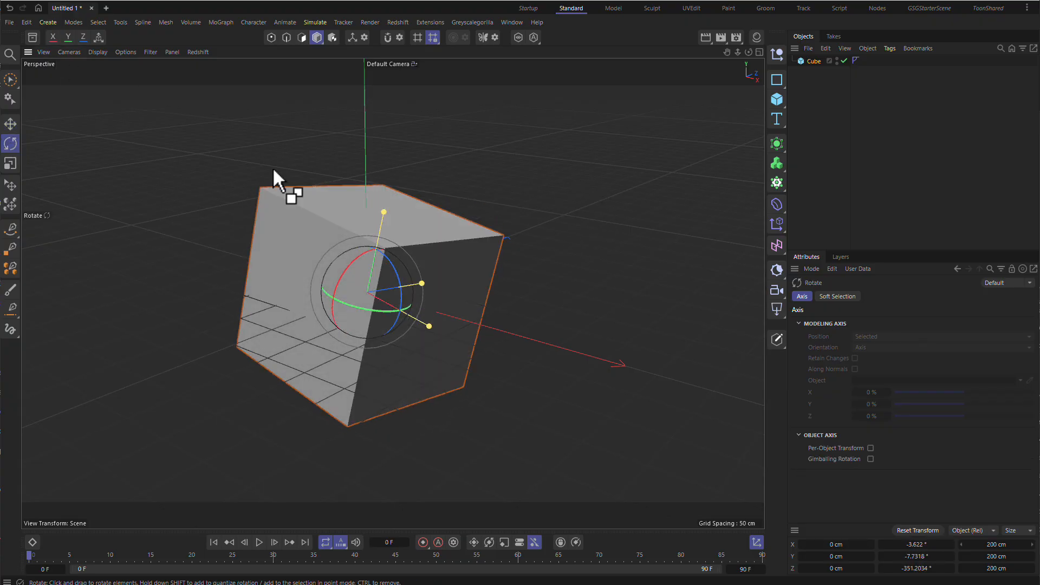
{"action": "key", "text": "ctrl+z"}
- Switch in turn through the Brush Selection, Move, Rotate and Scale tools
{"action": "left_click", "coordinate": [10, 80]}
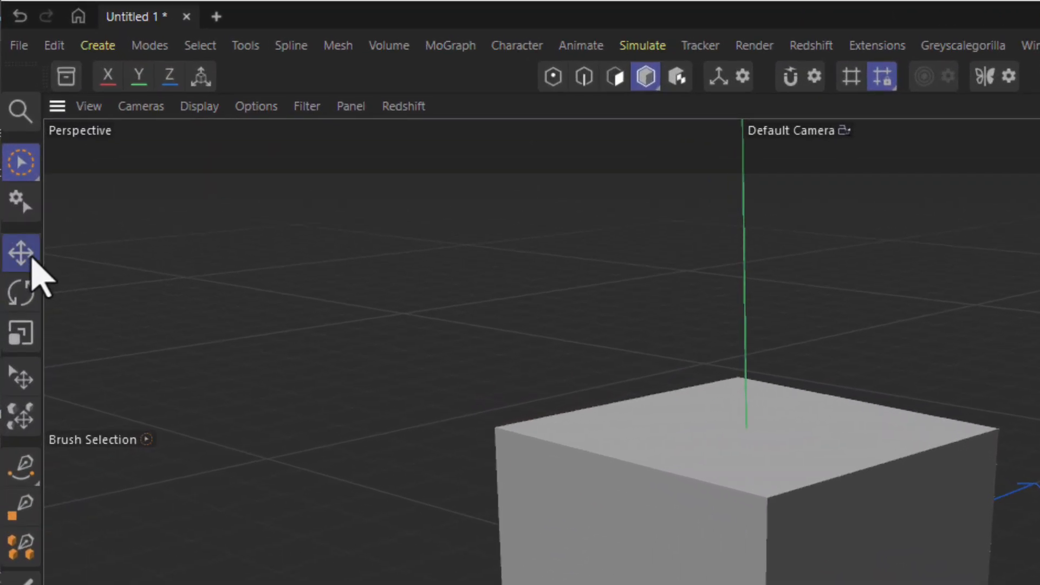
{"action": "left_click", "coordinate": [13, 160]}
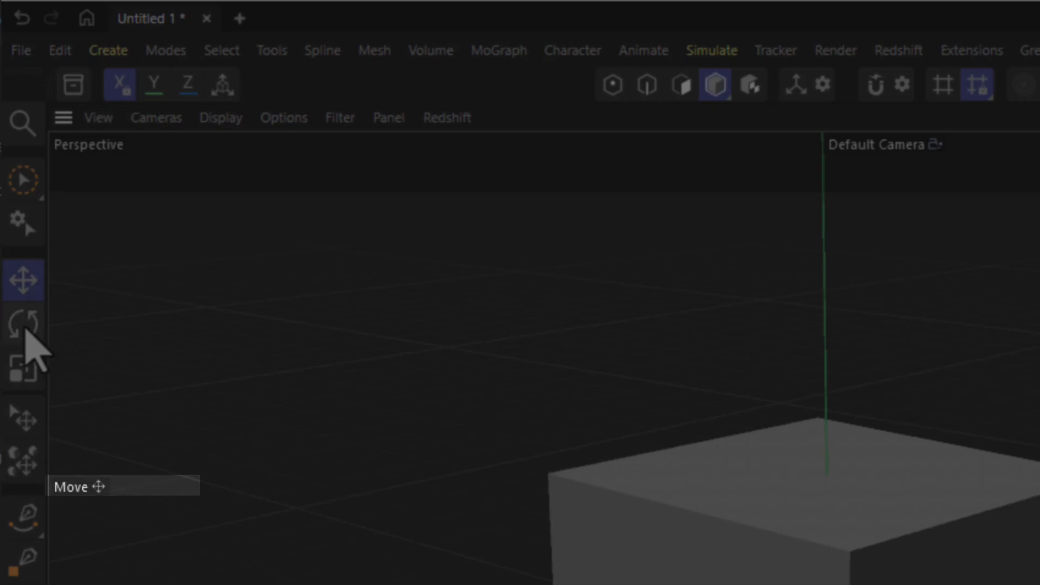
{"action": "left_click", "coordinate": [14, 187]}
{"action": "left_click", "coordinate": [28, 370]}
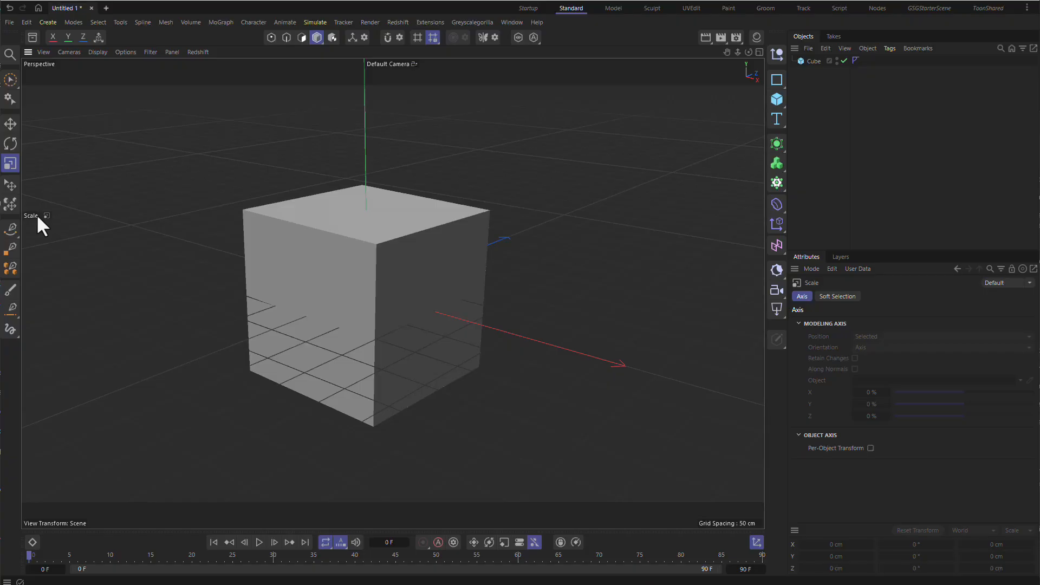
- Use the viewport's recent-tool list to switch to Rotate, Brush Selection, Rotate again and finally Scale
{"action": "left_click", "coordinate": [39, 216]}
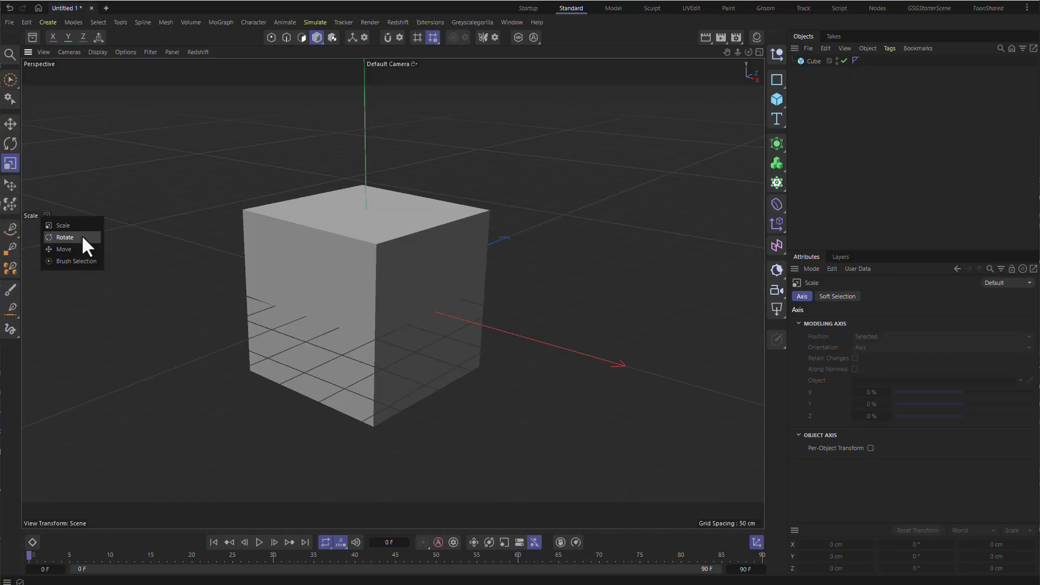
{"action": "left_click", "coordinate": [82, 237]}
{"action": "left_click", "coordinate": [47, 217]}
{"action": "left_click", "coordinate": [81, 261]}
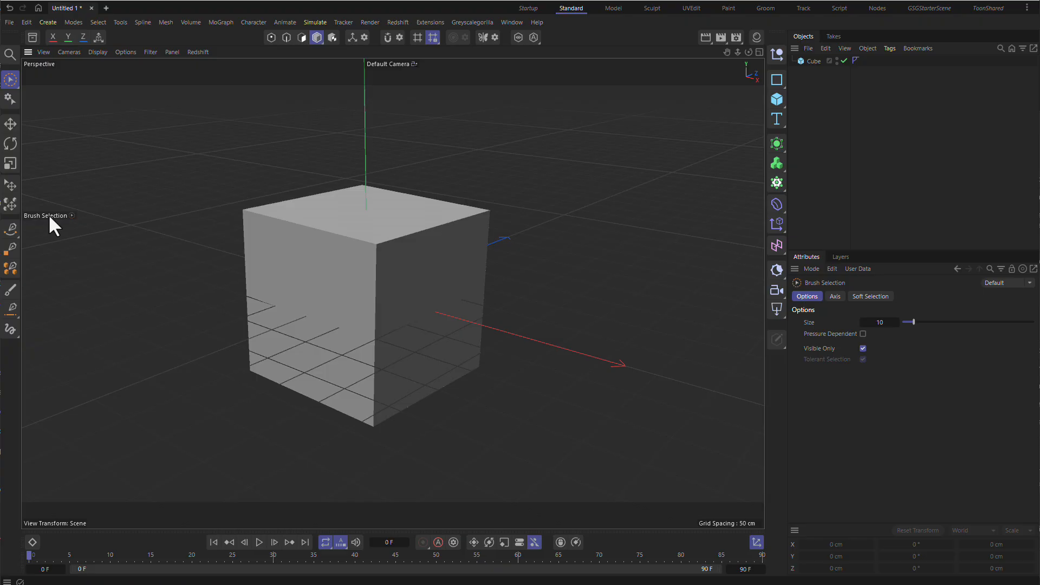
{"action": "left_click", "coordinate": [49, 217]}
{"action": "left_click", "coordinate": [80, 234]}
{"action": "left_click", "coordinate": [44, 217]}
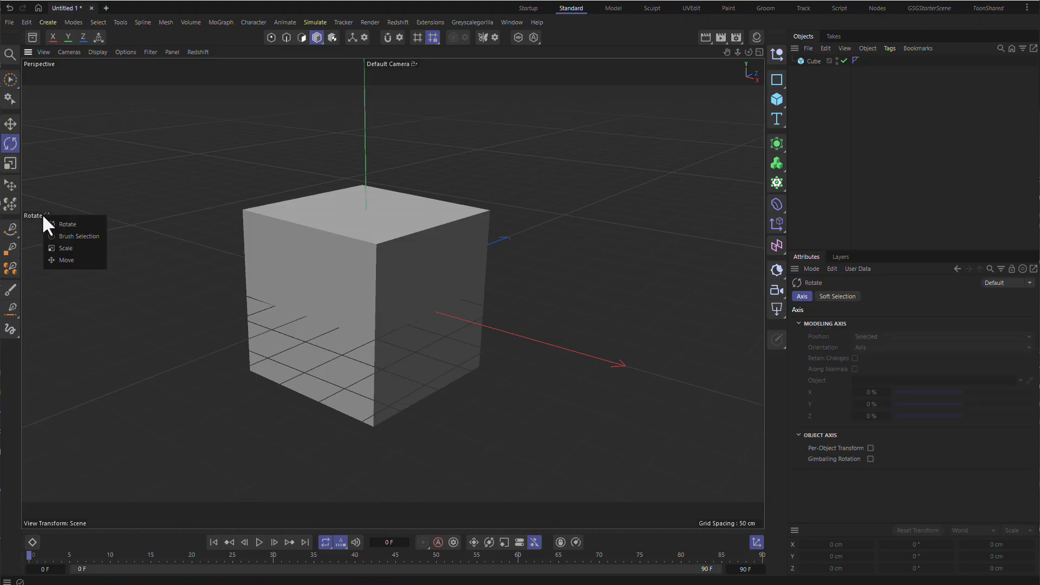
{"action": "left_click", "coordinate": [97, 253]}
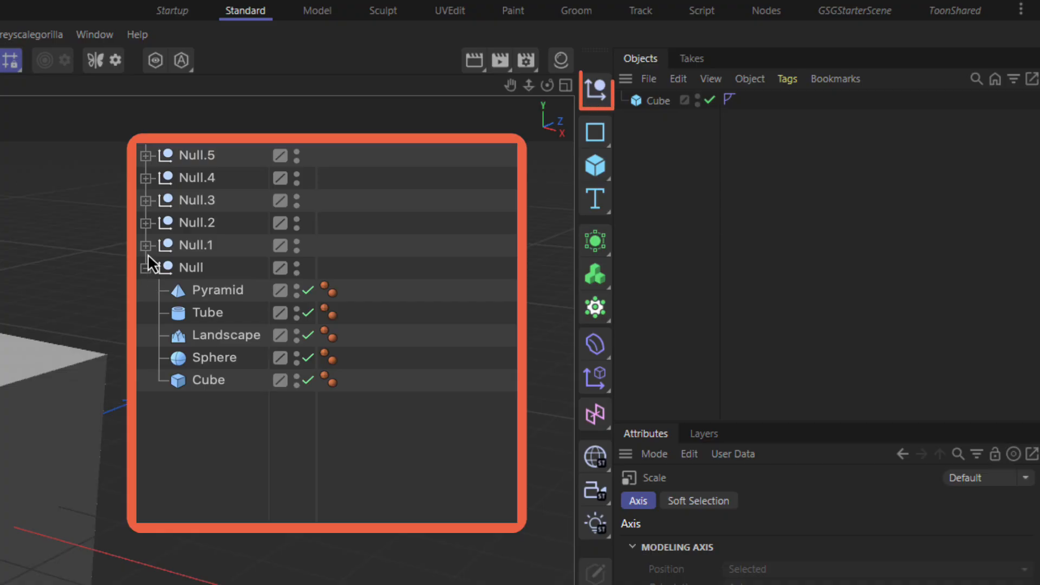
- Expand the Null.1 through Null.5 groups in the object hierarchy
{"action": "left_click", "coordinate": [145, 245]}
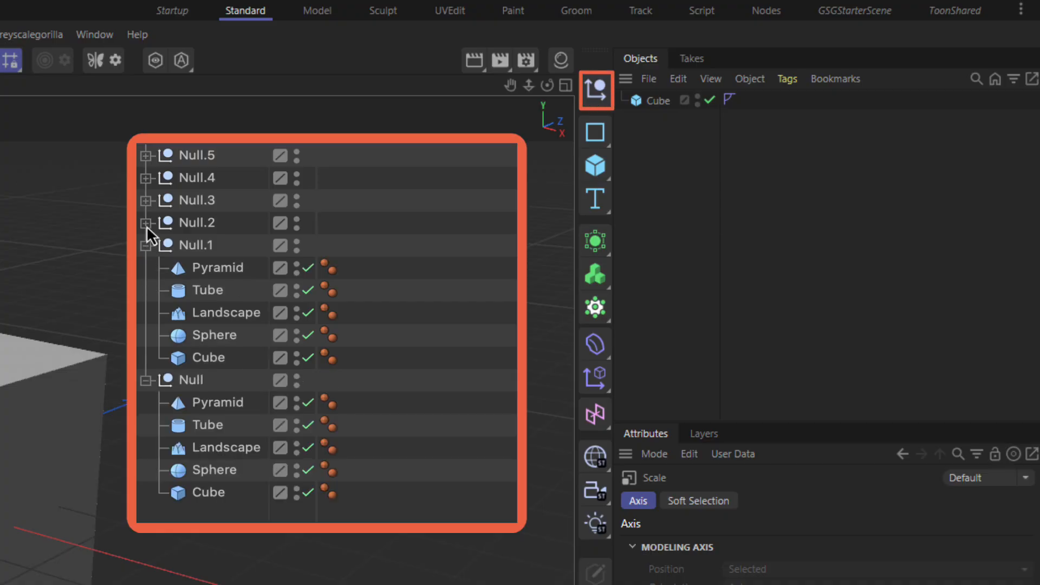
{"action": "left_click", "coordinate": [145, 223]}
{"action": "left_click", "coordinate": [145, 200]}
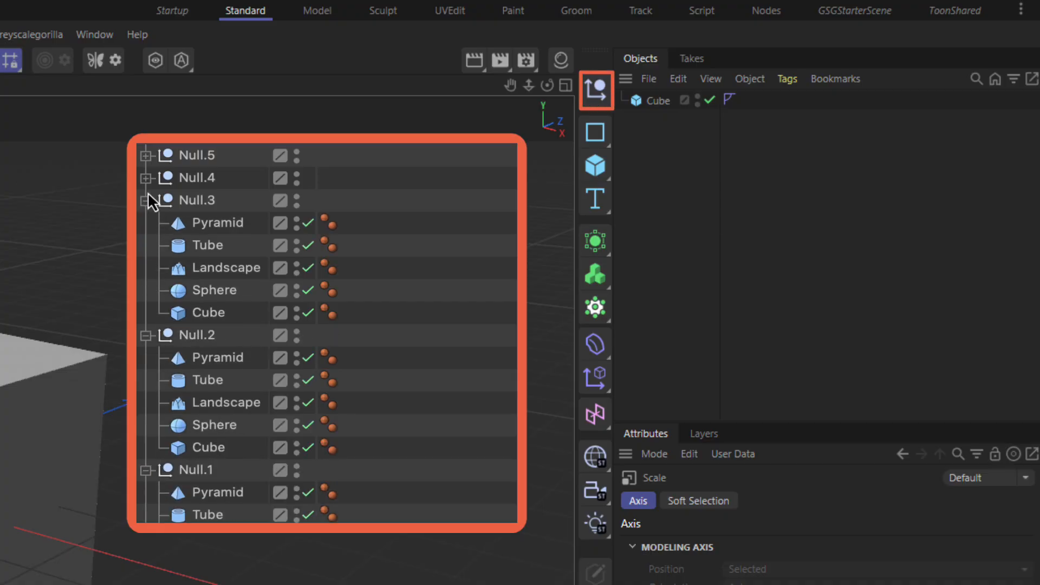
{"action": "left_click", "coordinate": [146, 180]}
{"action": "left_click", "coordinate": [147, 156]}
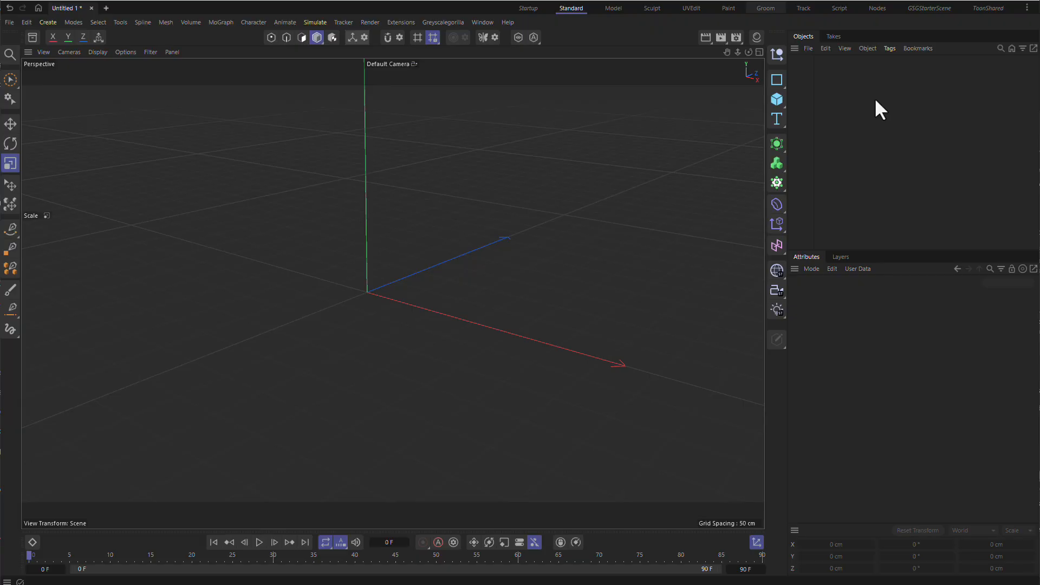
- Try a new cube with its X size set to 344 cm, adjust its other dimensions and delete it
{"action": "left_click", "coordinate": [779, 93]}
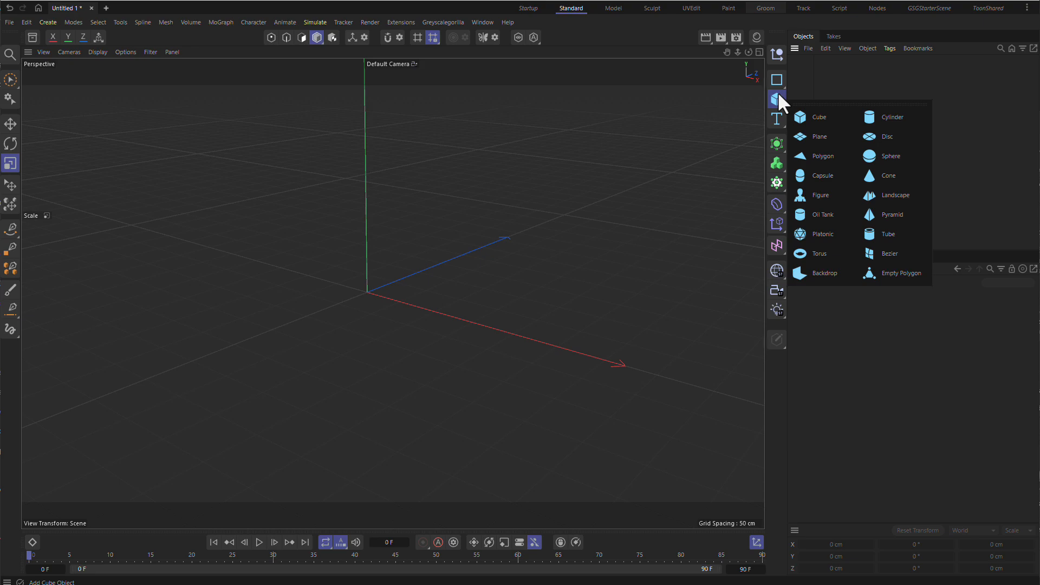
{"action": "left_click", "coordinate": [817, 117]}
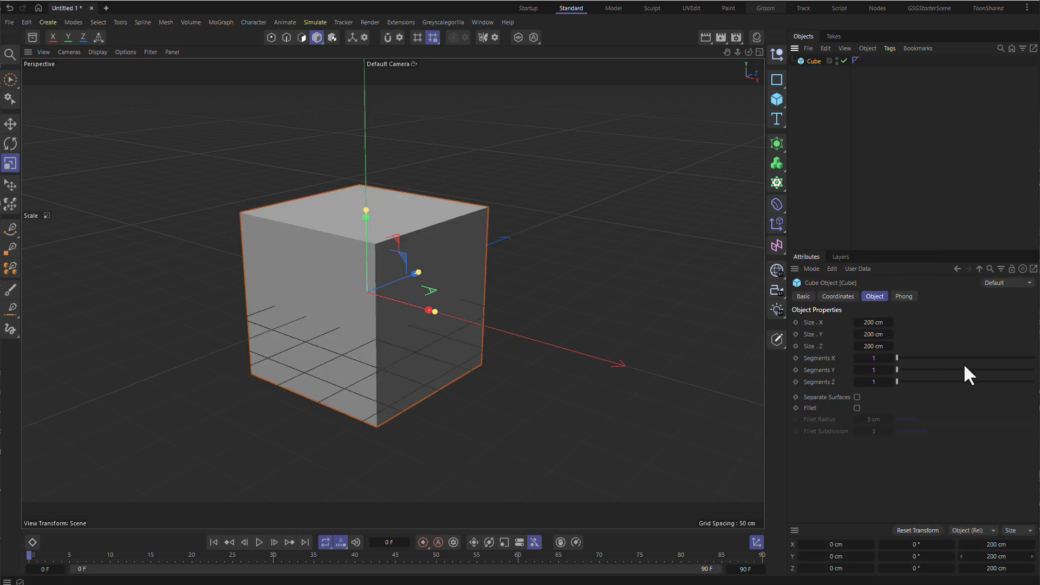
{"action": "left_click_drag", "start_coordinate": [891, 324], "coordinate": [972, 323]}
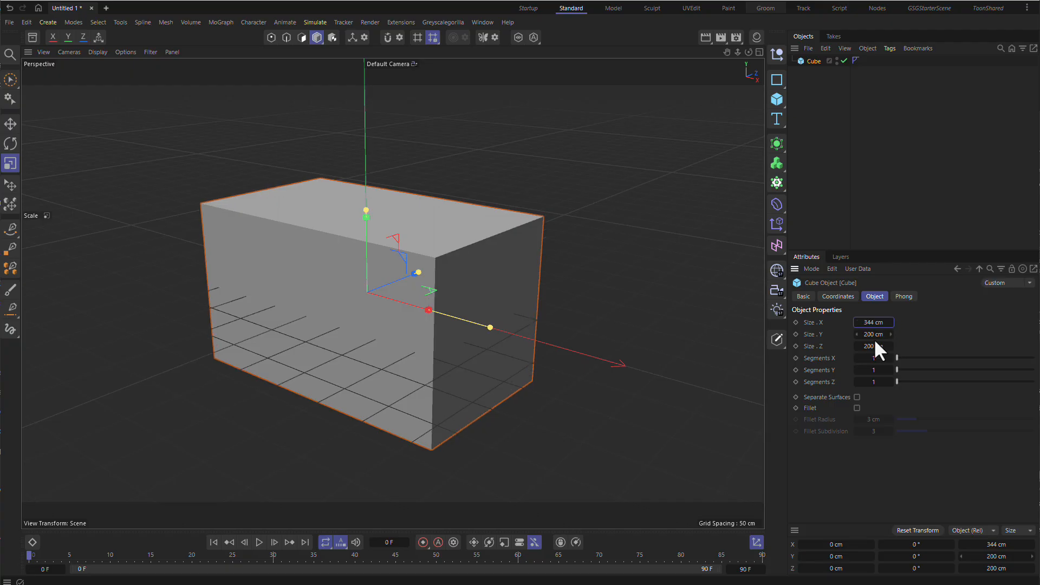
{"action": "mouse_move", "coordinate": [872, 335]}
{"action": "left_mouse_down"}
{"action": "mouse_move", "coordinate": [845, 334]}
{"action": "mouse_move", "coordinate": [894, 334]}
{"action": "mouse_move", "coordinate": [845, 346]}
{"action": "mouse_move", "coordinate": [921, 346]}
{"action": "mouse_move", "coordinate": [850, 346]}
{"action": "mouse_move", "coordinate": [885, 346]}
{"action": "left_mouse_up"}
{"action": "key", "text": "Delete"}
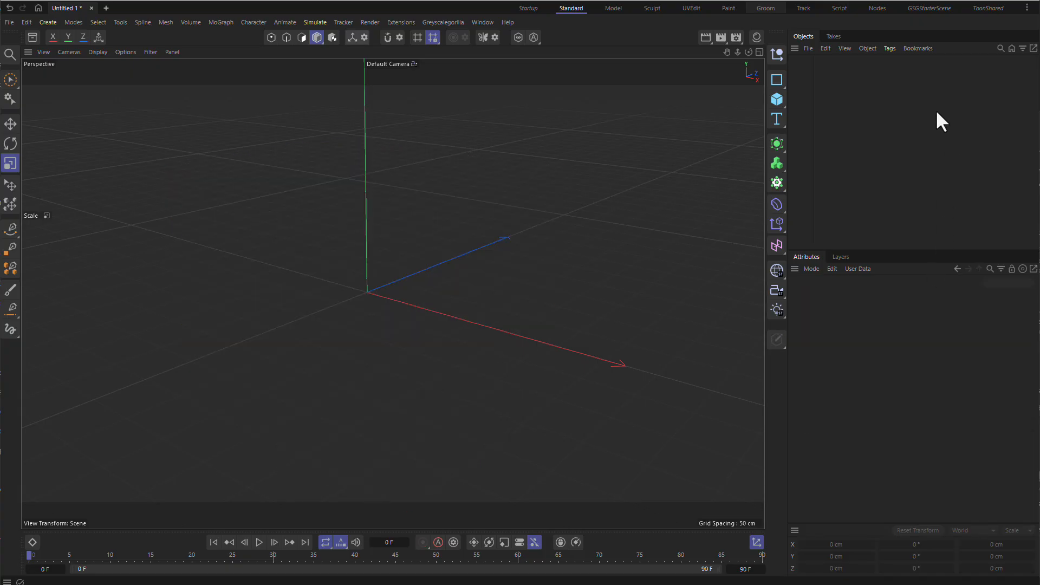
- Add a cube sized 344 × 297 × 282 cm with 7, 8 and 12 segments in X, Y and Z
{"action": "left_click", "coordinate": [778, 93]}
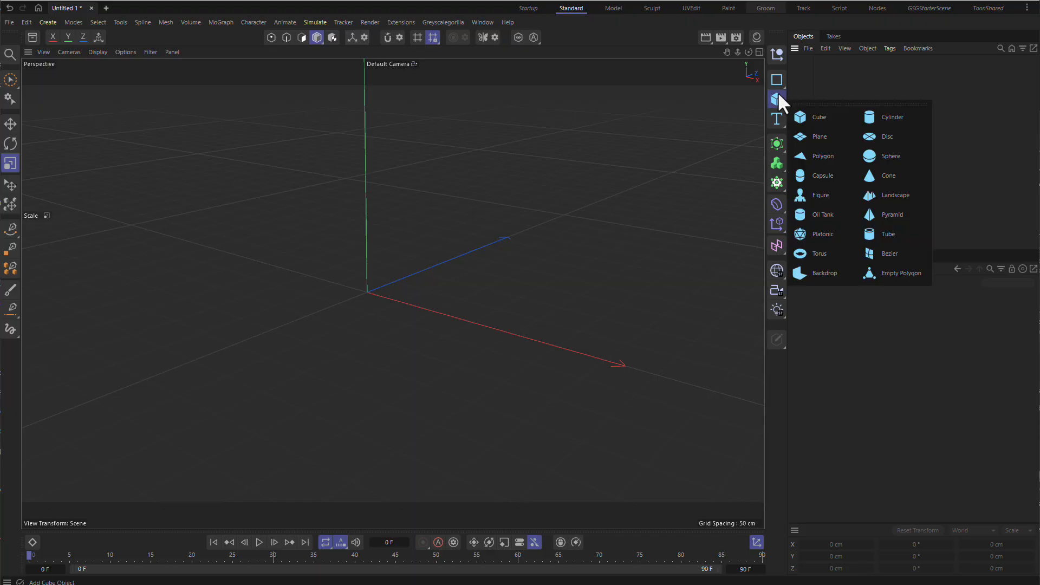
{"action": "left_click", "coordinate": [817, 116]}
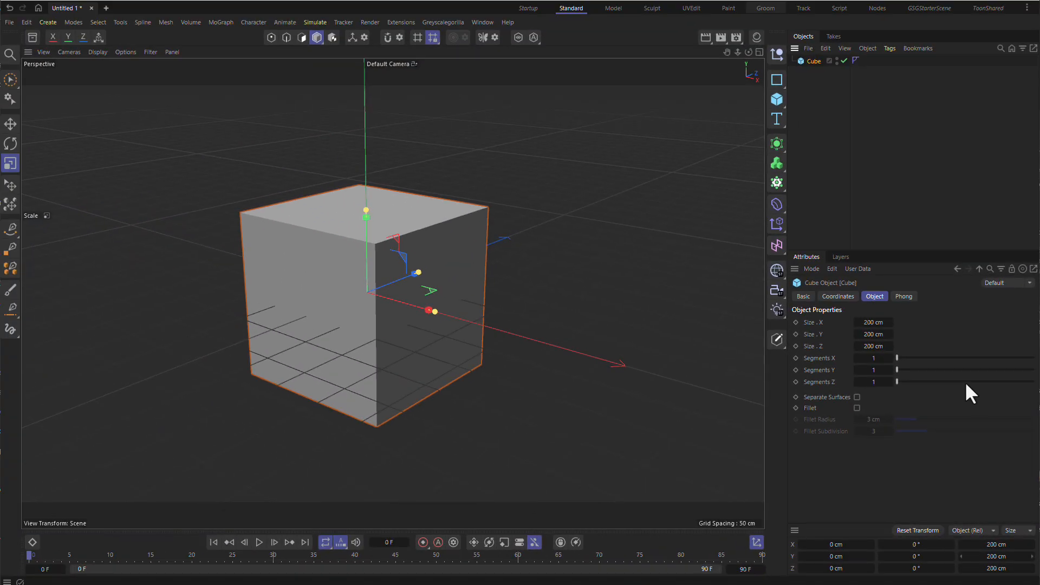
{"action": "left_click_drag", "start_coordinate": [882, 324], "coordinate": [911, 346]}
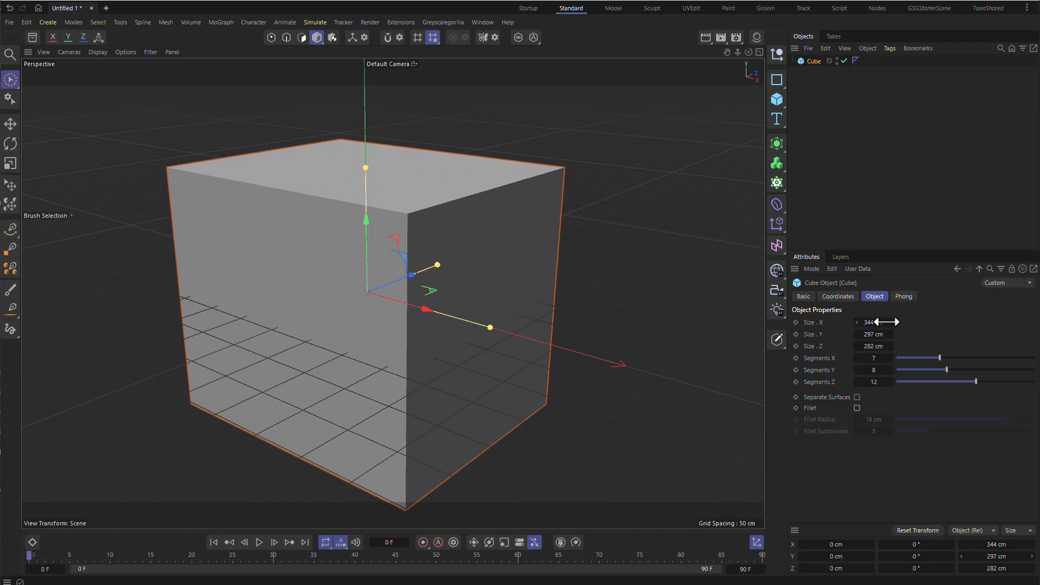
- Set the cube's X, Y and Z sizes to 200 cm, and reduce its height to about 138 cm with the parametric Y handle
{"action": "double_click", "coordinate": [875, 322]}
{"action": "type", "text": "200"}
{"action": "key", "text": "Tab"}
{"action": "type", "text": "200"}
{"action": "key", "text": "Tab"}
{"action": "type", "text": "200"}
{"action": "key", "text": "Return"}
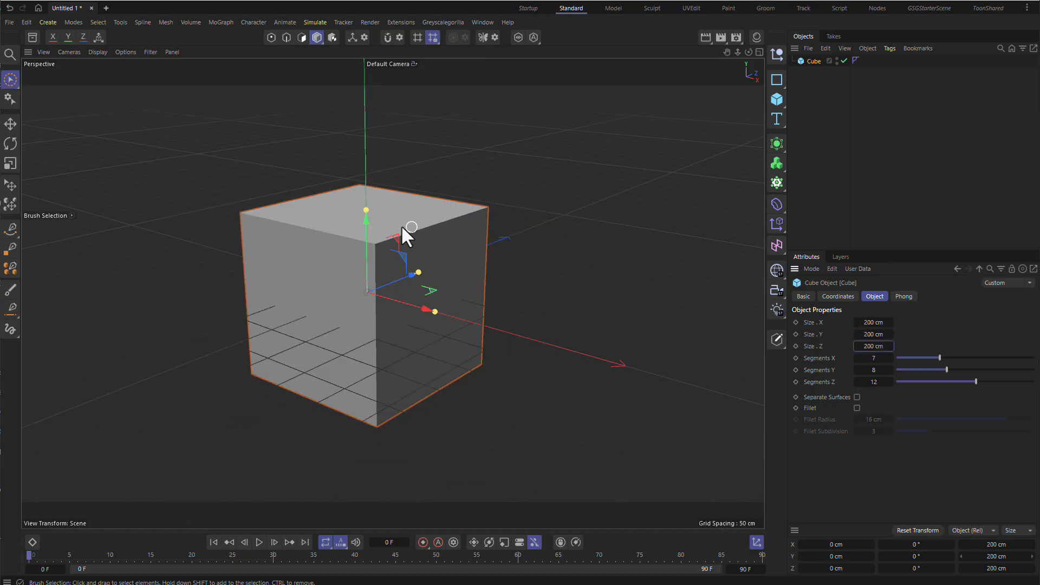
{"action": "left_click_drag", "start_coordinate": [368, 213], "coordinate": [350, 231]}
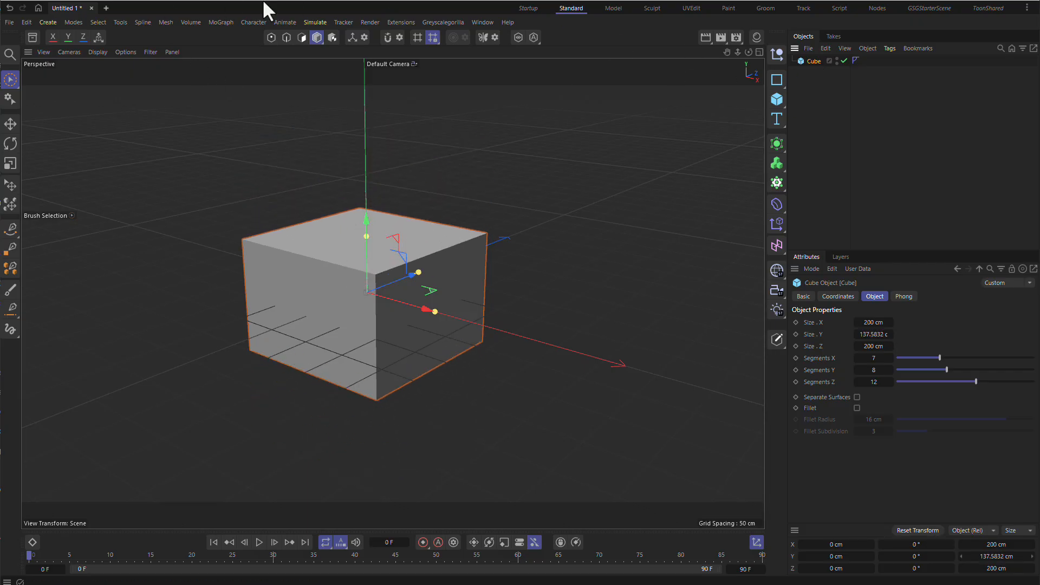
- Compare the cube's object properties with the settings of the Rotate, Scale, Brush Selection and Move tools, ending on Scale
{"action": "left_click", "coordinate": [11, 143]}
{"action": "left_click", "coordinate": [11, 164]}
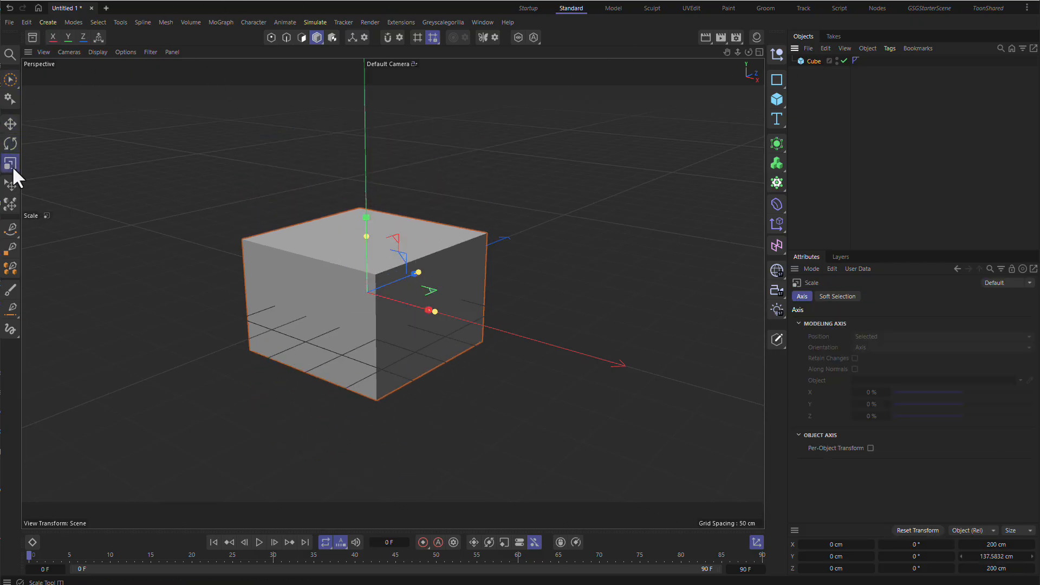
{"action": "left_click", "coordinate": [809, 60]}
{"action": "left_click", "coordinate": [11, 80]}
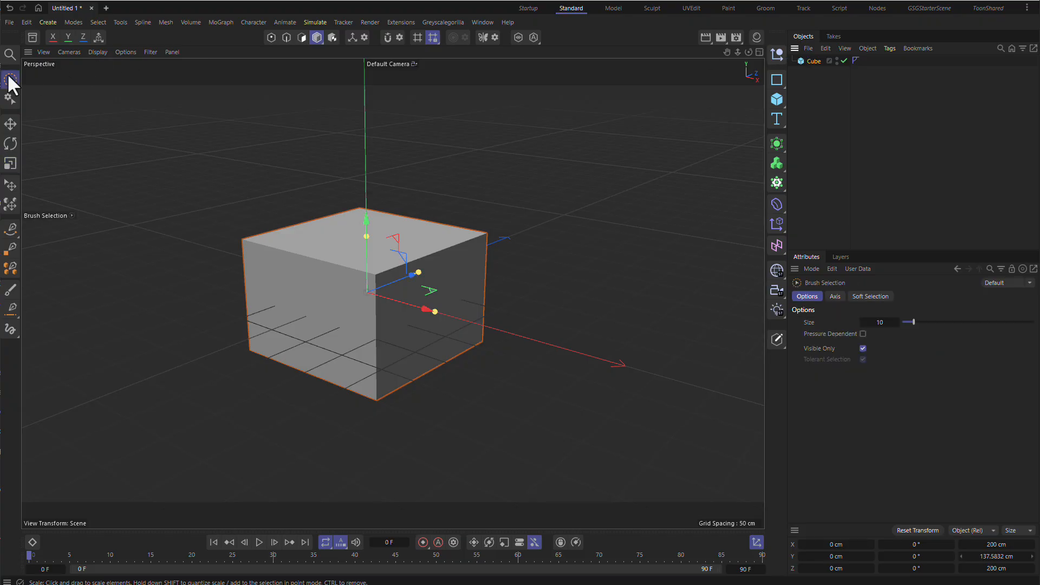
{"action": "left_click", "coordinate": [813, 60]}
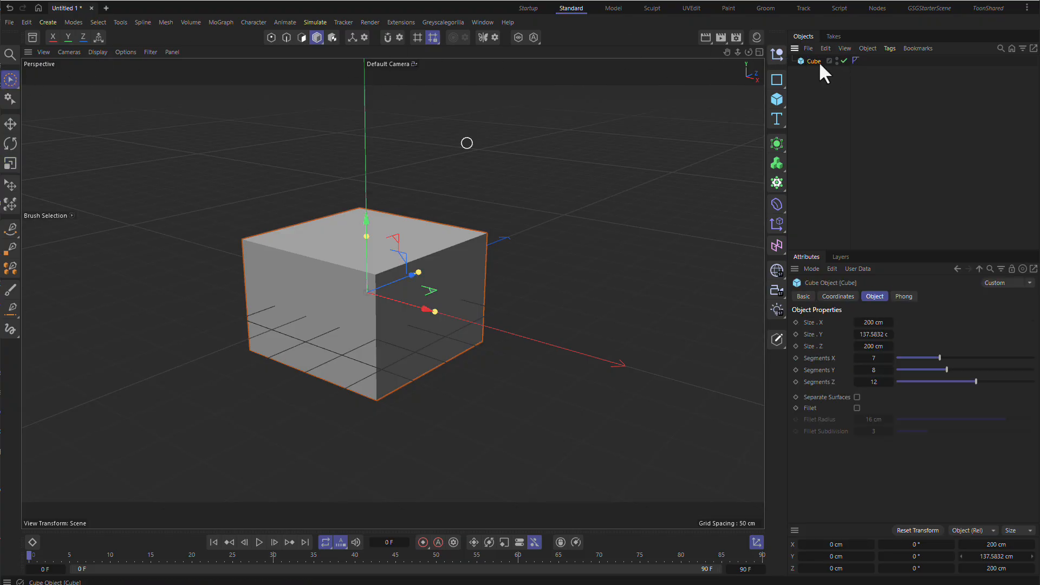
{"action": "left_click", "coordinate": [10, 124]}
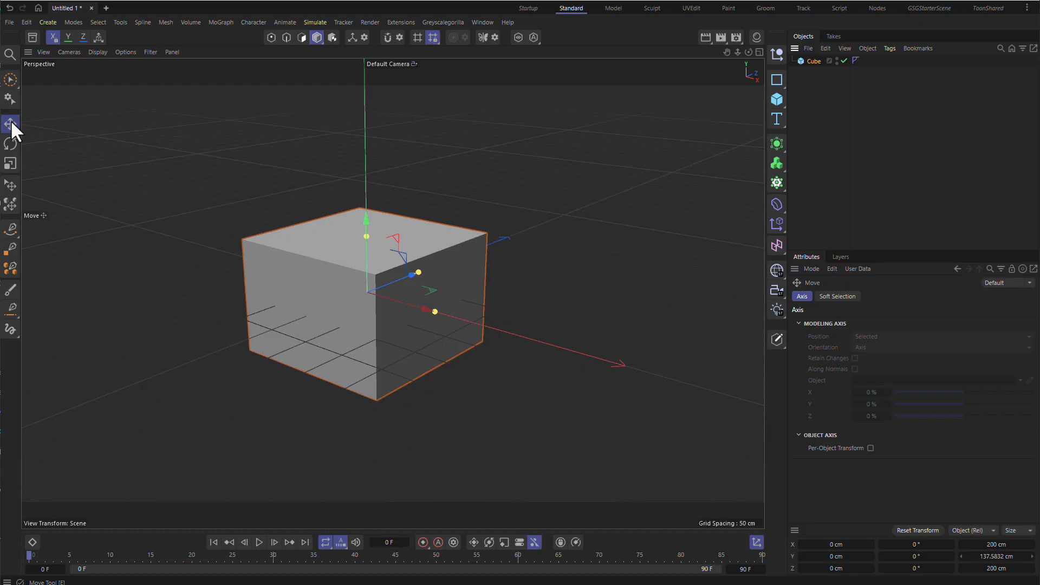
{"action": "left_click", "coordinate": [13, 140]}
{"action": "left_click", "coordinate": [11, 163]}
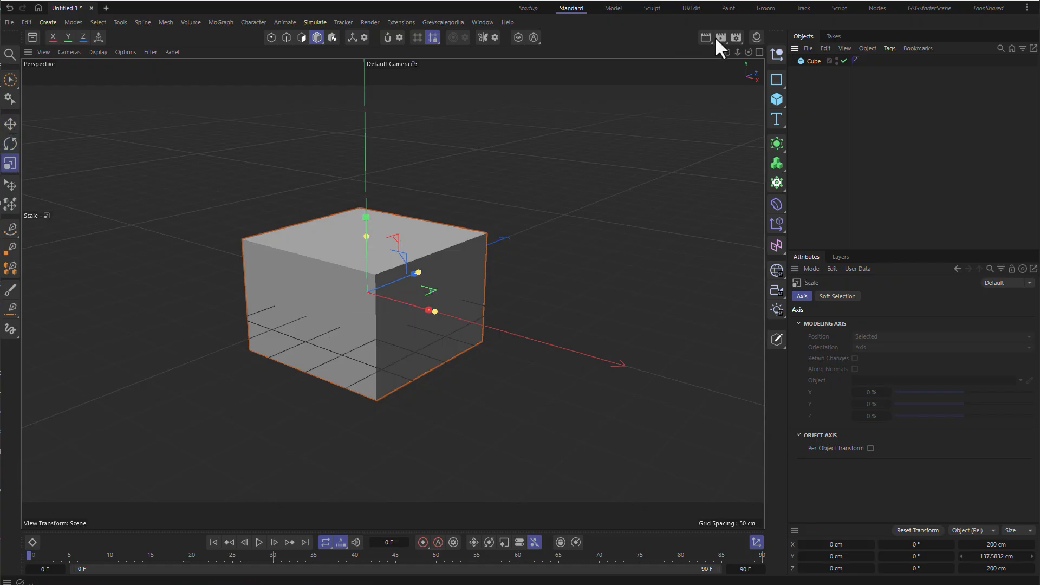
- Switch to the Brush Selection tool and bring the cube's object properties back up
{"action": "left_click", "coordinate": [809, 60]}
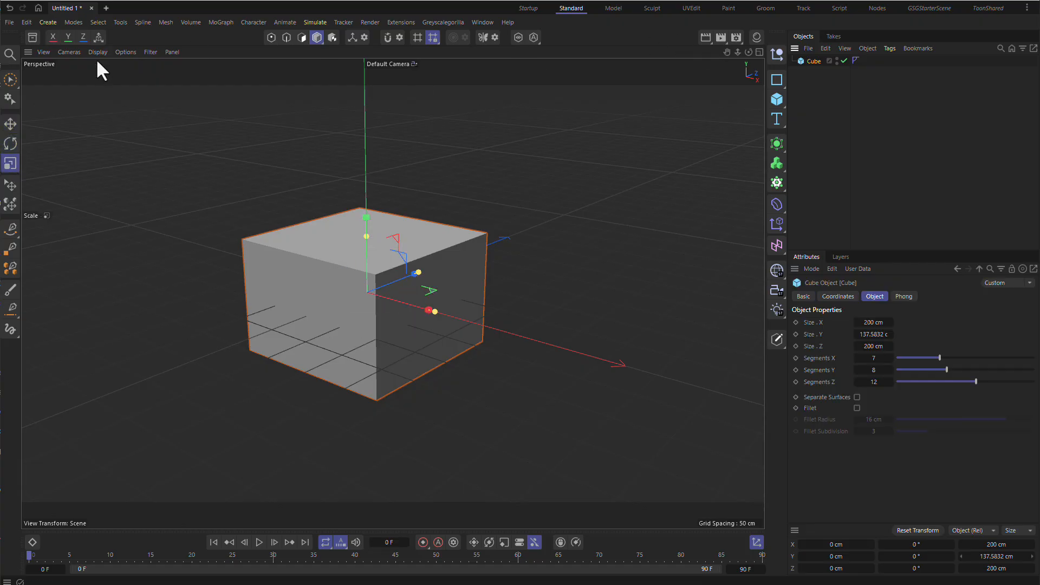
{"action": "left_click", "coordinate": [10, 80]}
{"action": "left_click", "coordinate": [813, 61]}
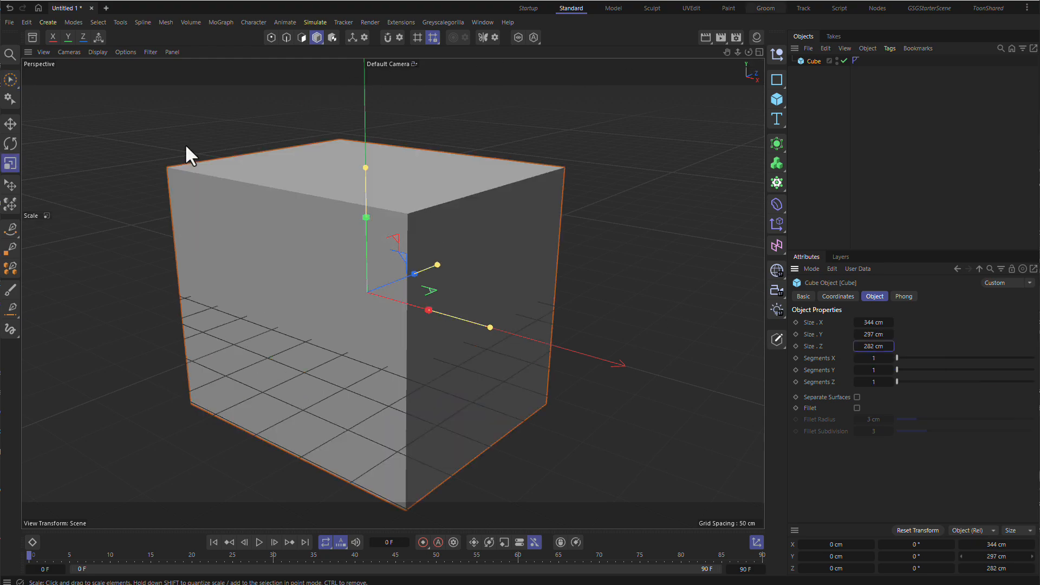
- Show polygon lines with Gouraud Shading (Lines) and give the cube 7, 8 and 12 segments in X, Y and Z
{"action": "left_click", "coordinate": [97, 52]}
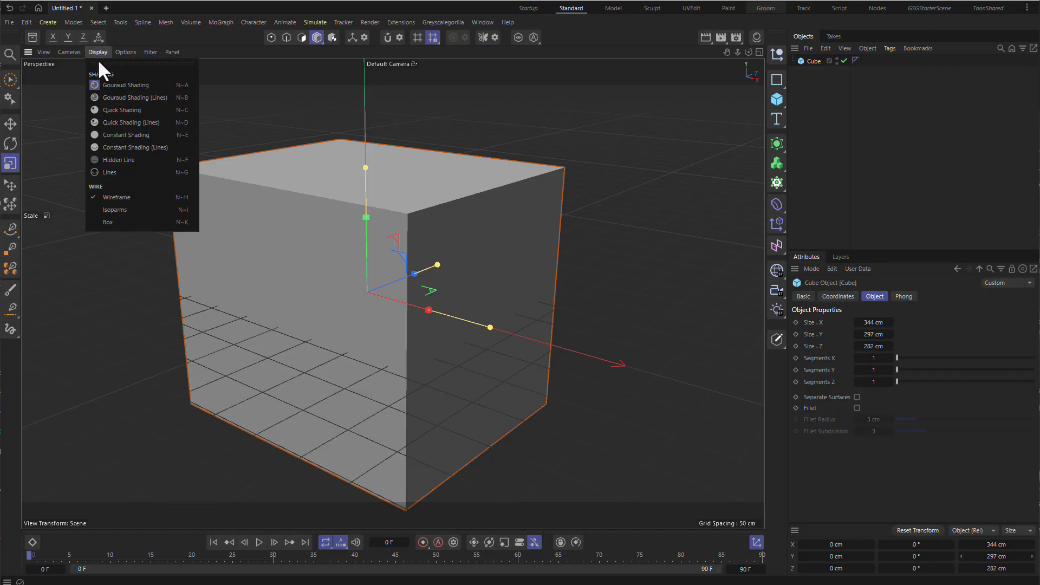
{"action": "left_click", "coordinate": [117, 97]}
{"action": "left_click_drag", "start_coordinate": [891, 358], "coordinate": [915, 381]}
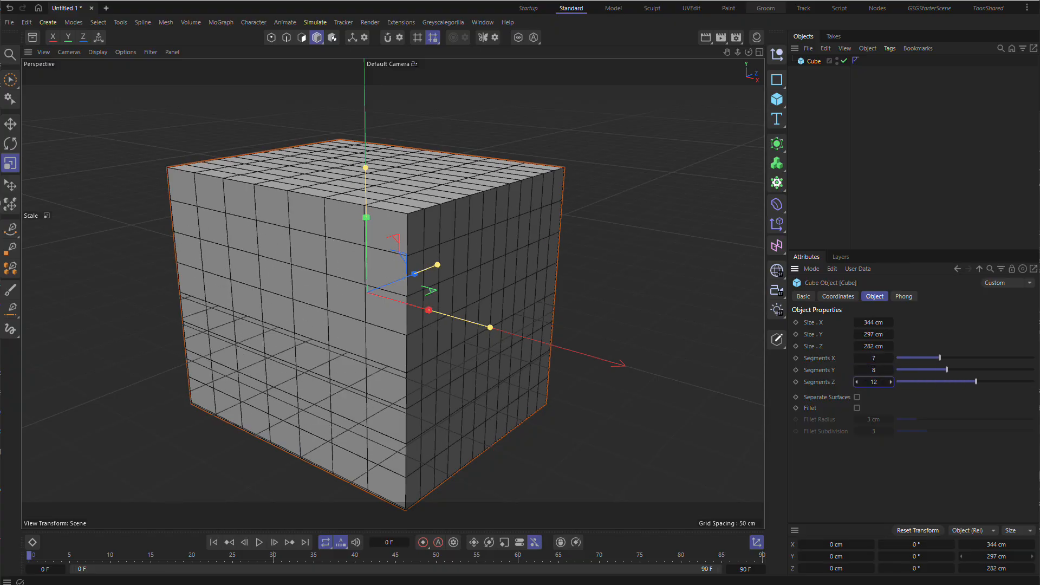
- Return the viewport to plain Gouraud Shading and deselect the cube
{"action": "left_click", "coordinate": [99, 54]}
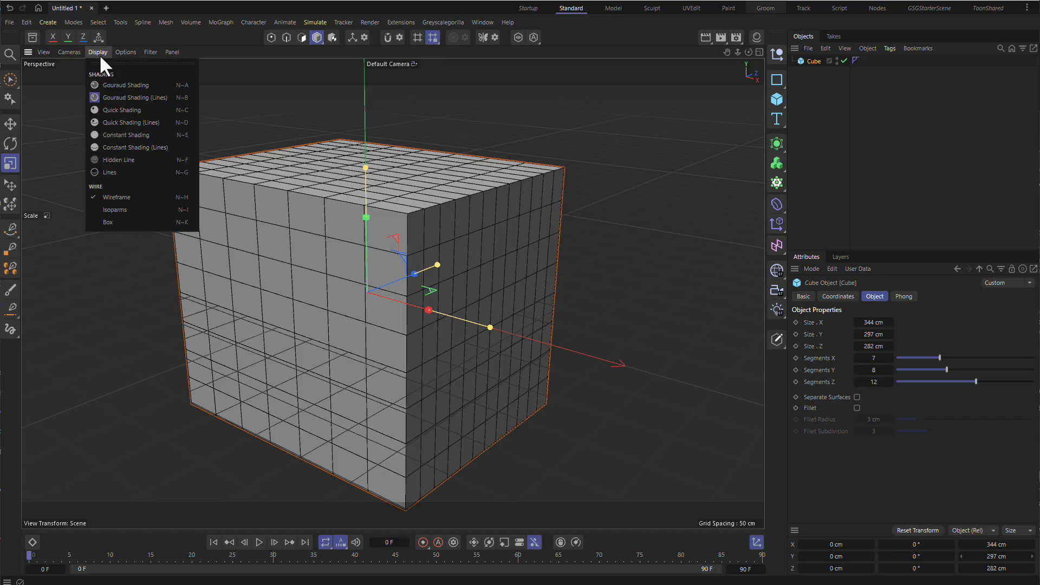
{"action": "left_click", "coordinate": [105, 83]}
{"action": "left_click", "coordinate": [901, 181]}
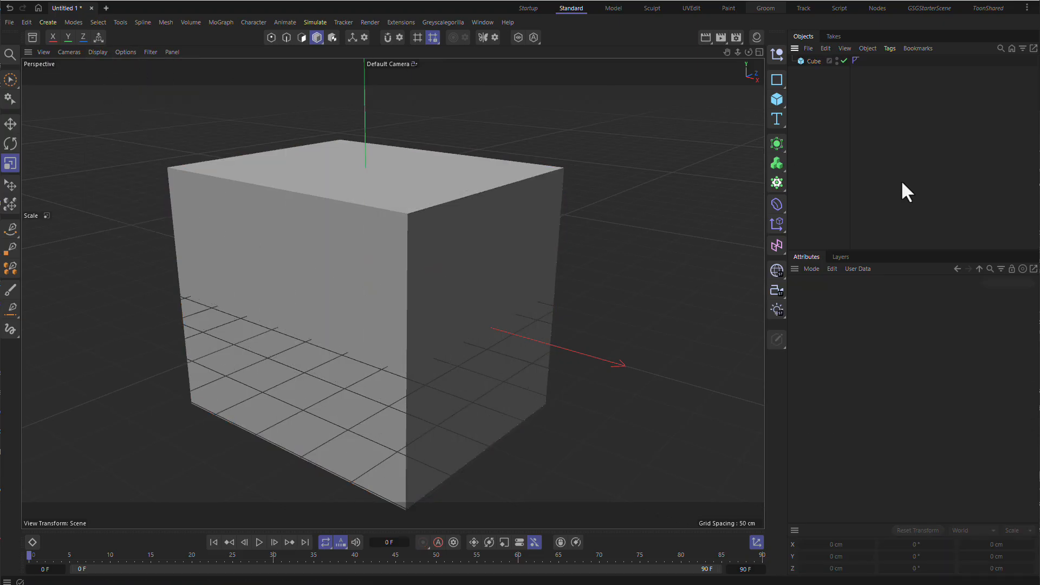
- Enable the fillet on the cube with a 16 cm radius and try out the fillet subdivision
{"action": "left_click", "coordinate": [814, 61]}
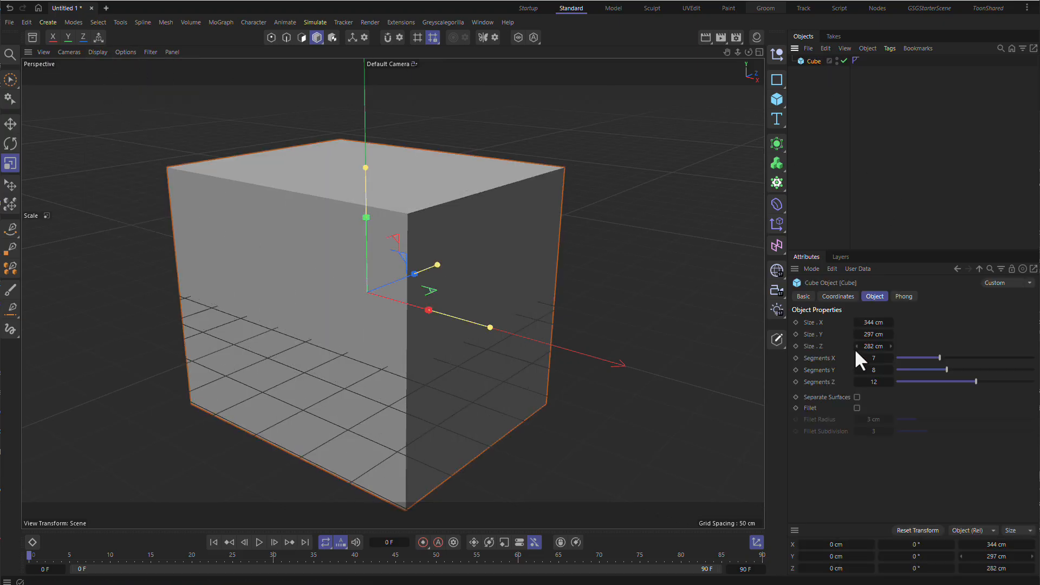
{"action": "left_click", "coordinate": [857, 407]}
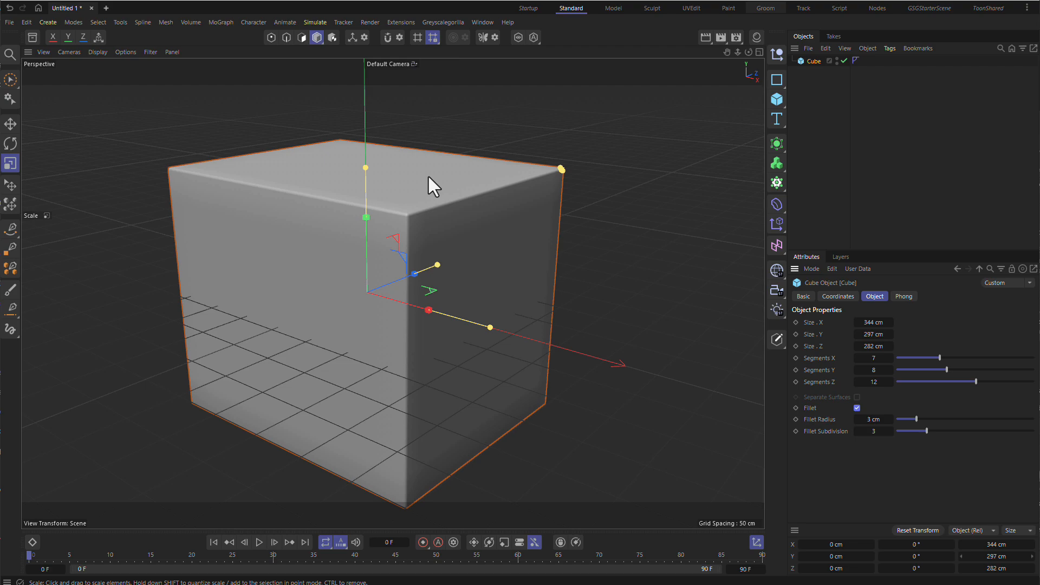
{"action": "left_click_drag", "start_coordinate": [916, 418], "coordinate": [1006, 418]}
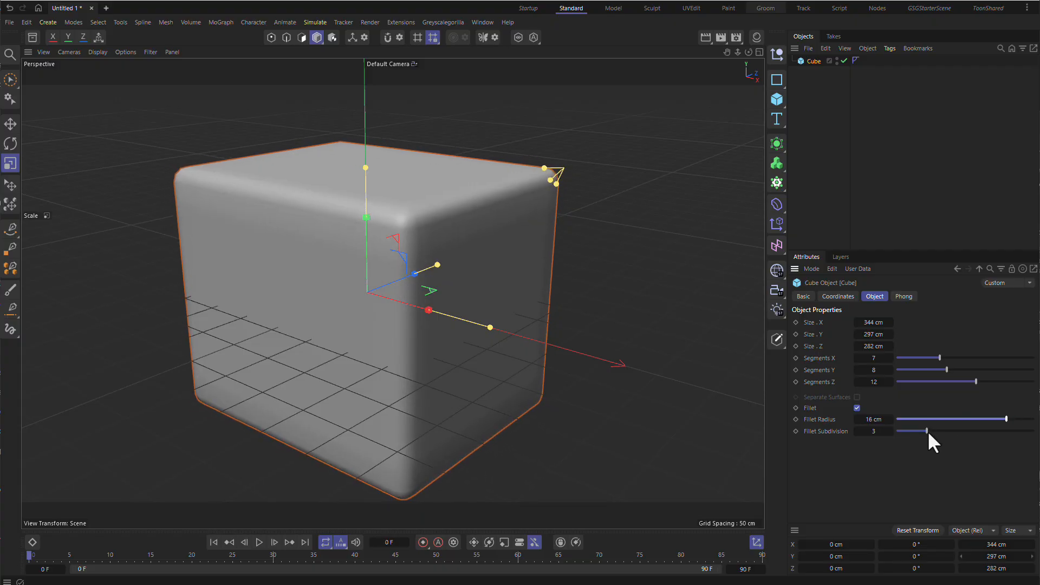
{"action": "mouse_move", "coordinate": [927, 431]}
{"action": "left_mouse_down"}
{"action": "mouse_move", "coordinate": [1027, 432]}
{"action": "mouse_move", "coordinate": [912, 429]}
{"action": "mouse_move", "coordinate": [932, 426]}
{"action": "left_mouse_up"}
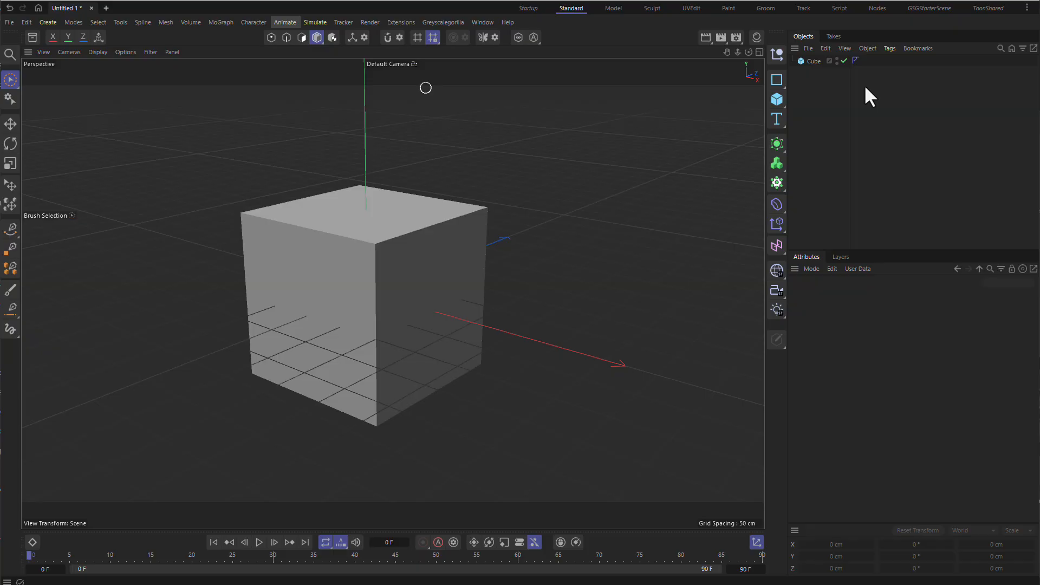
- Try moving the cube through its position coordinates to about X -188, Y -189 and Z 328 cm
{"action": "left_click", "coordinate": [811, 63]}
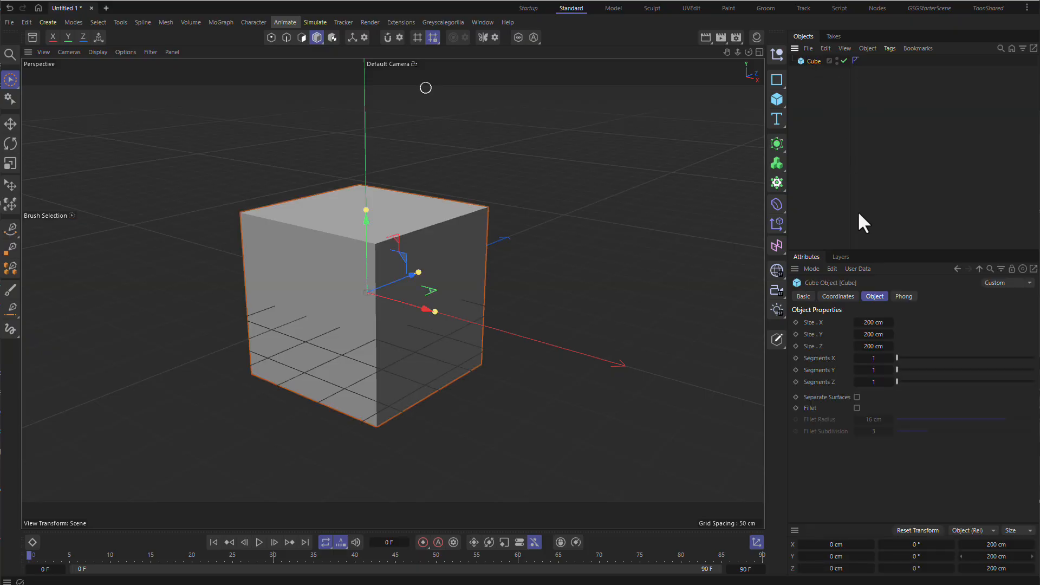
{"action": "left_click", "coordinate": [844, 294]}
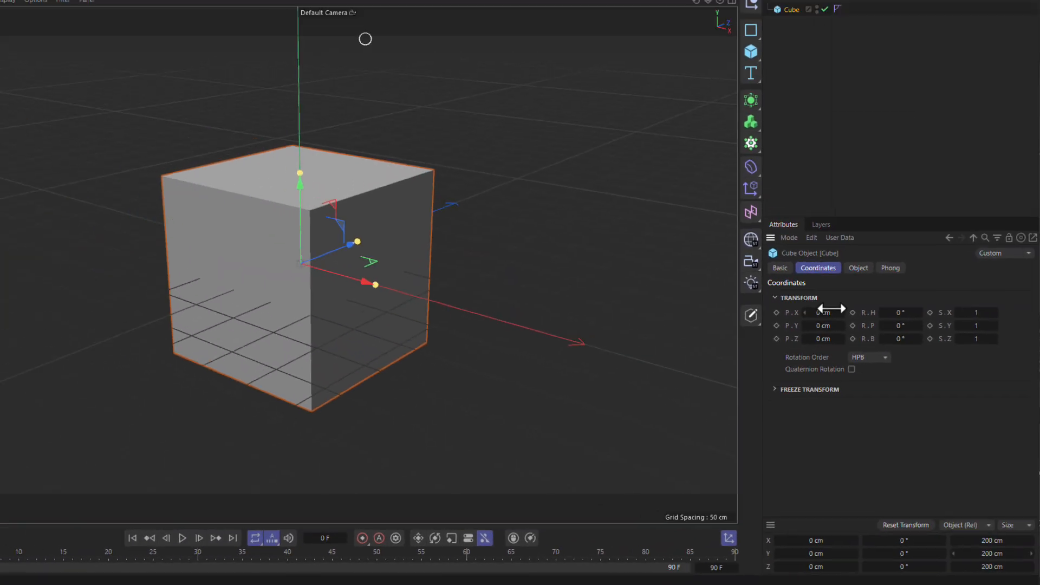
{"action": "left_click_drag", "start_coordinate": [711, 165], "coordinate": [704, 166]}
{"action": "left_click_drag", "start_coordinate": [837, 337], "coordinate": [949, 337]}
{"action": "left_click_drag", "start_coordinate": [842, 337], "coordinate": [953, 360]}
{"action": "left_click_drag", "start_coordinate": [844, 361], "coordinate": [804, 362]}
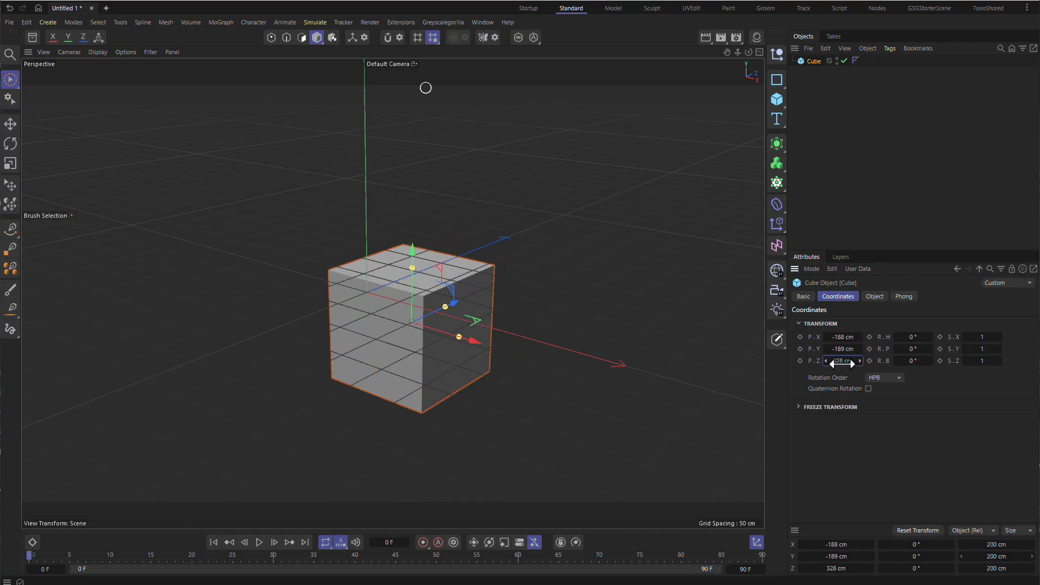
- Set the cube's X, Y and Z position coordinates to 0 cm
{"action": "double_click", "coordinate": [841, 336]}
{"action": "type", "text": "0"}
{"action": "key", "text": "Tab"}
{"action": "type", "text": "0"}
{"action": "key", "text": "Tab"}
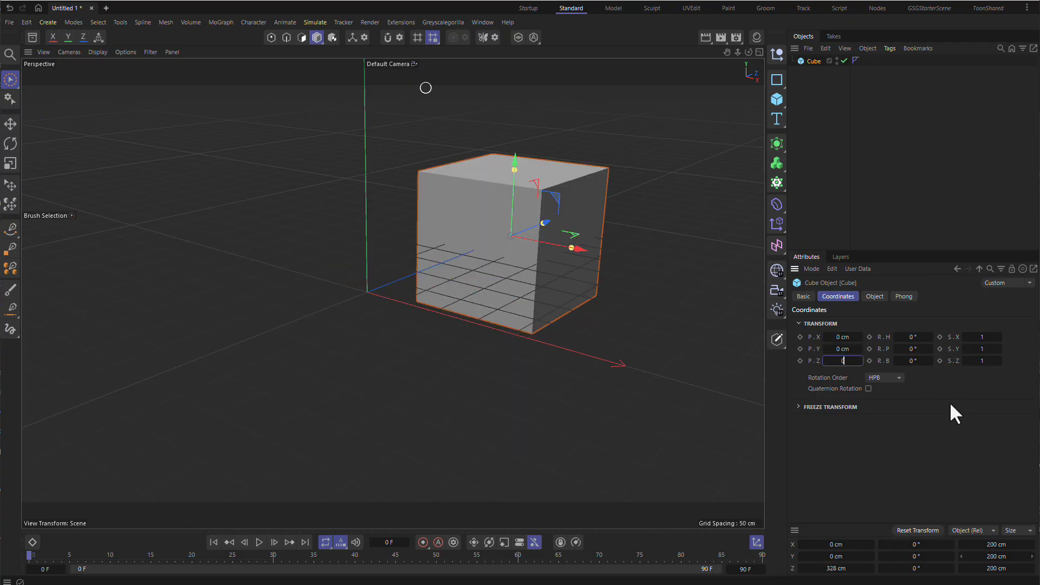
{"action": "type", "text": "0"}
{"action": "key", "text": "Return"}
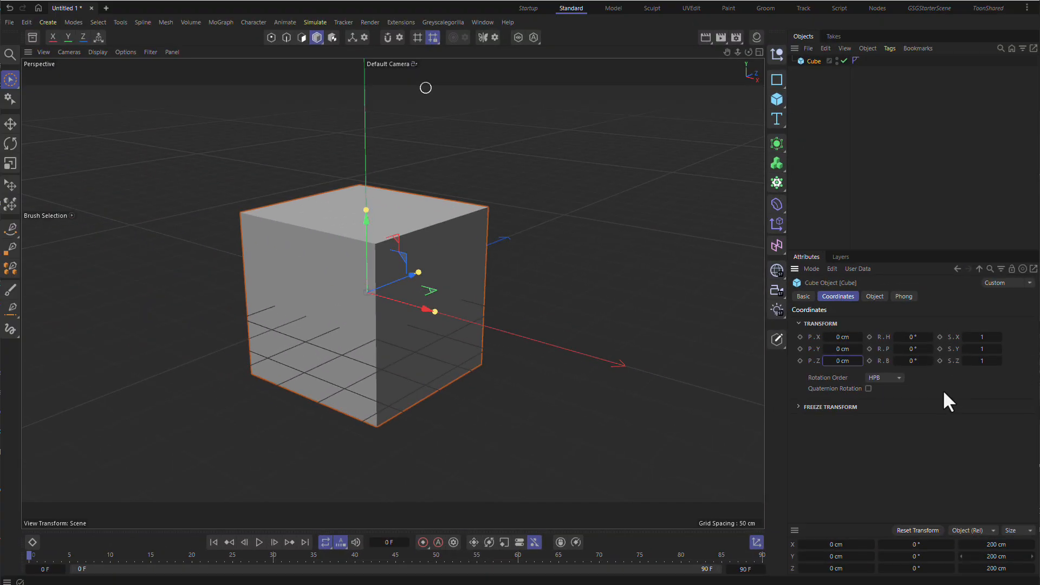
- Try rotating the cube with its heading, pitch and bank values, and undo the rotations
{"action": "left_click_drag", "start_coordinate": [906, 337], "coordinate": [568, 346]}
{"action": "key", "text": "ctrl+z"}
{"action": "key", "text": "ctrl+z"}
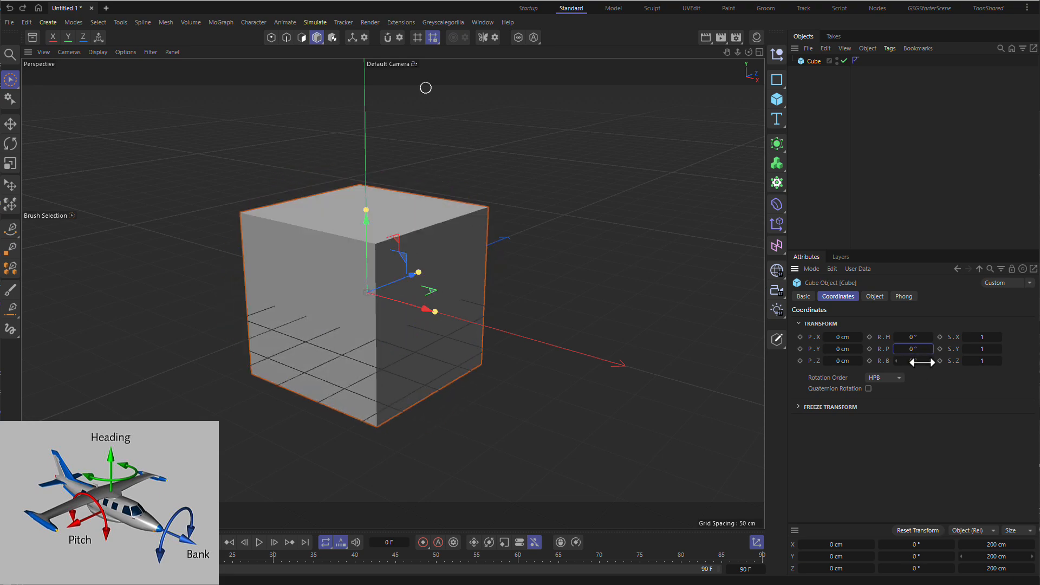
{"action": "left_click_drag", "start_coordinate": [914, 360], "coordinate": [831, 348]}
{"action": "key", "text": "ctrl+z"}
{"action": "key", "text": "ctrl+z"}
{"action": "key", "text": "ctrl+z"}
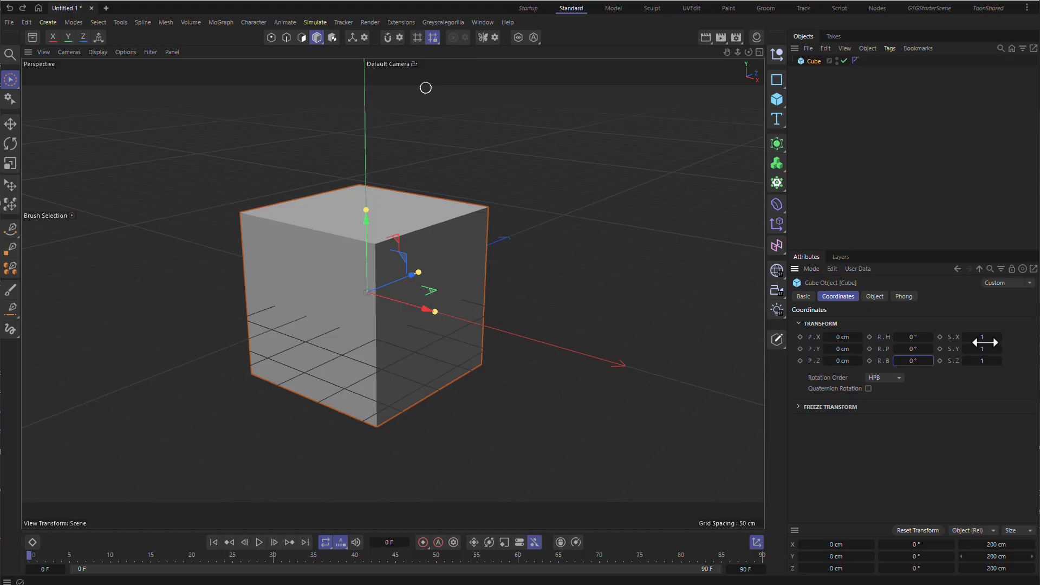
- Check the cube's size properties and set its Y scale coordinate to 2
{"action": "left_click", "coordinate": [875, 297]}
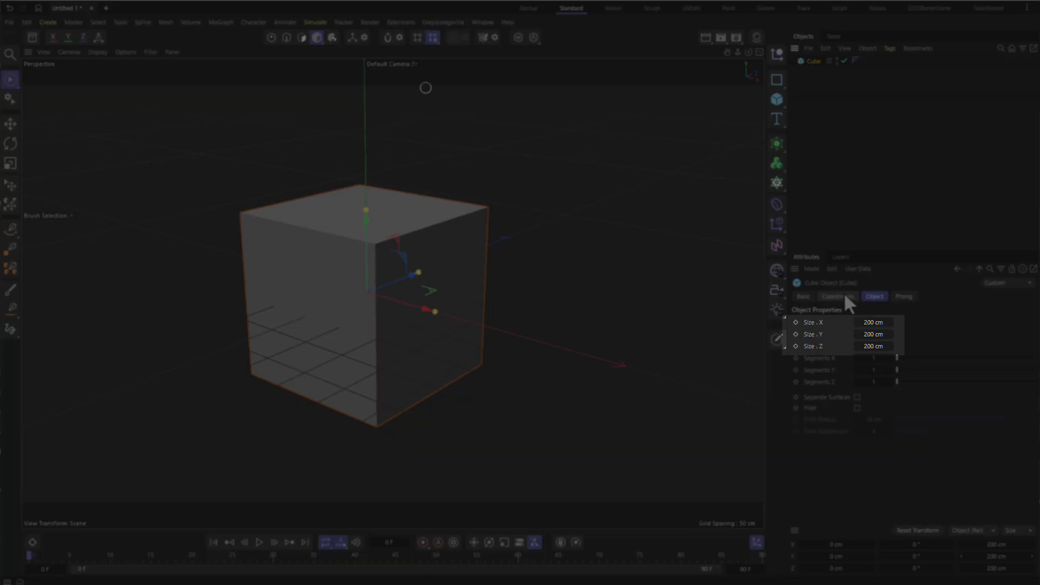
{"action": "left_click", "coordinate": [841, 296]}
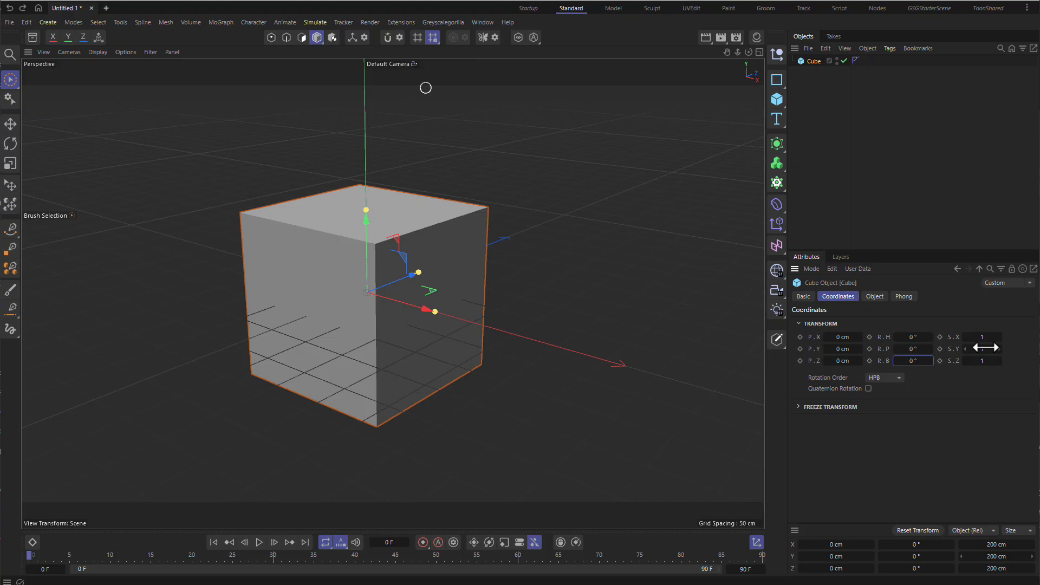
{"action": "left_click", "coordinate": [985, 348]}
{"action": "type", "text": "2"}
{"action": "key", "text": "Return"}
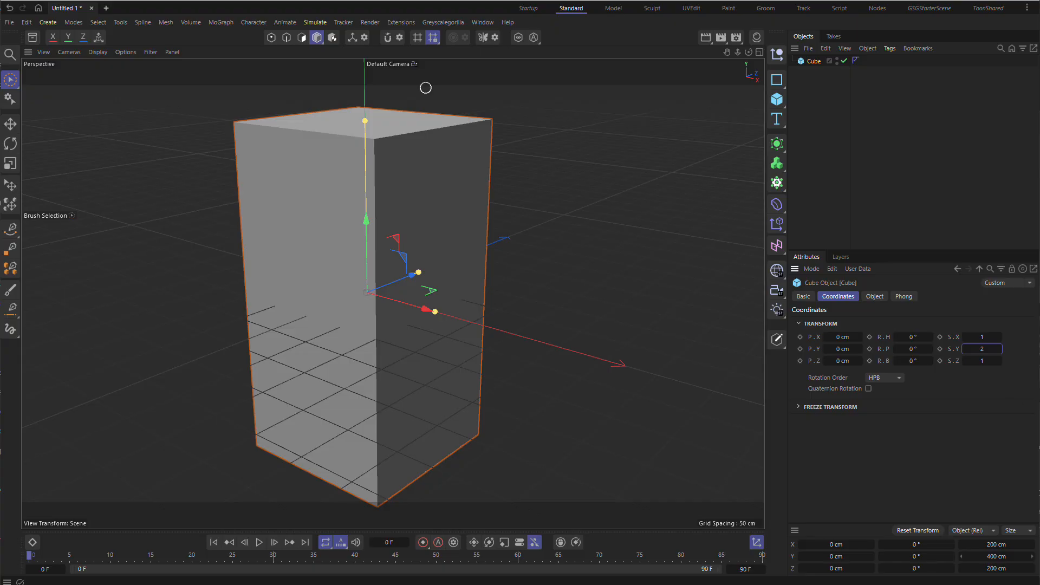
- Compare the cube's Y size in its object properties with the Y size in the Coordinate Manager
{"action": "left_click", "coordinate": [873, 297]}
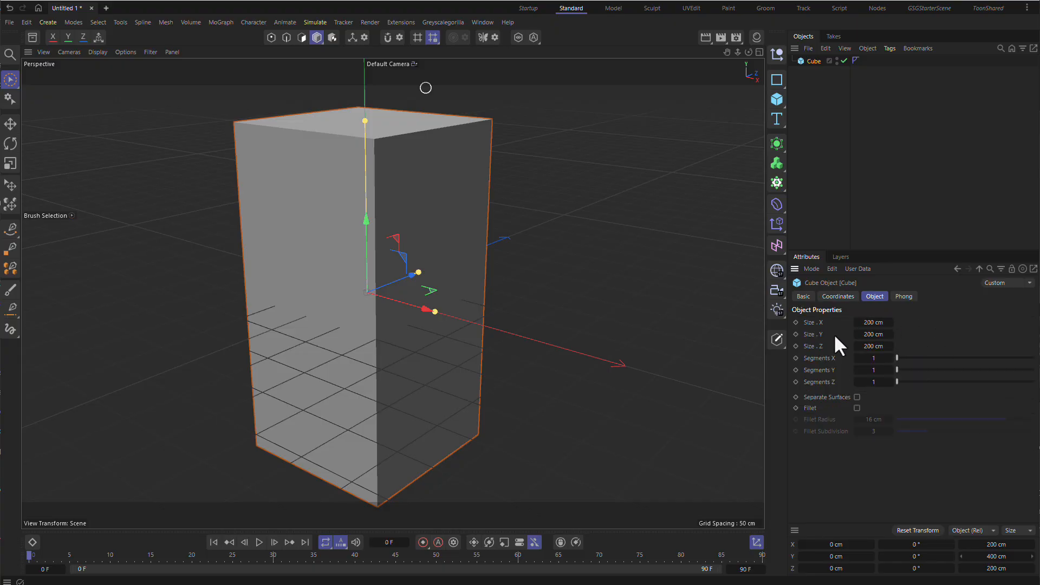
{"action": "left_click", "coordinate": [873, 334]}
{"action": "key", "text": "Return"}
{"action": "left_click", "coordinate": [1007, 557]}
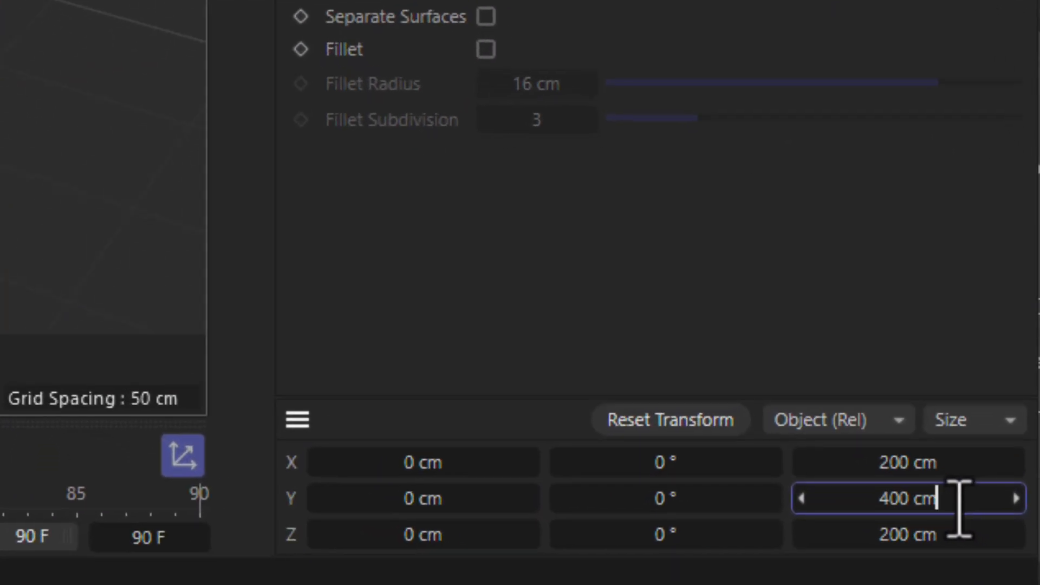
{"action": "left_click_drag", "start_coordinate": [995, 545], "coordinate": [941, 545]}
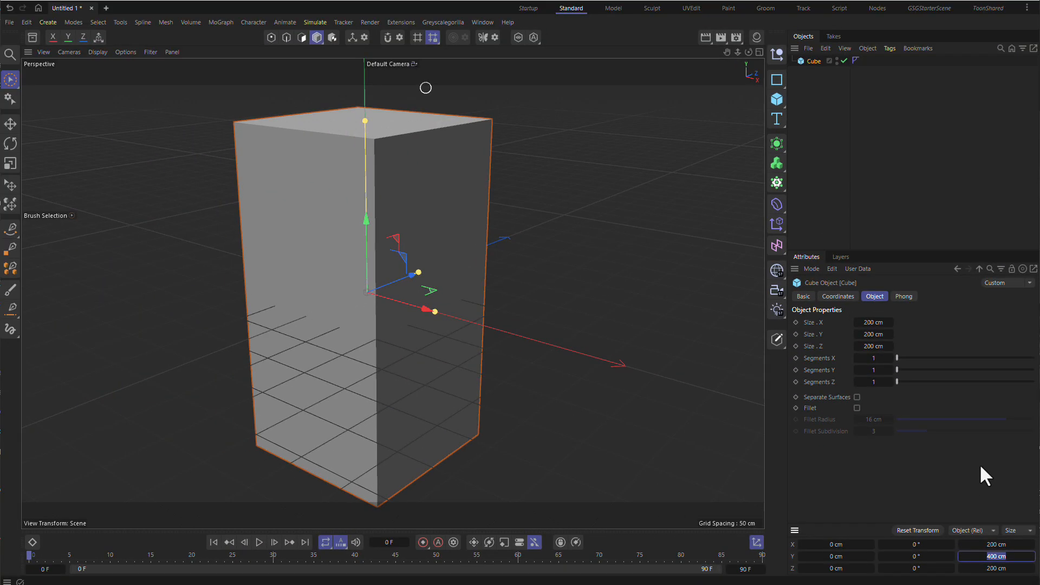
{"action": "left_click", "coordinate": [864, 289]}
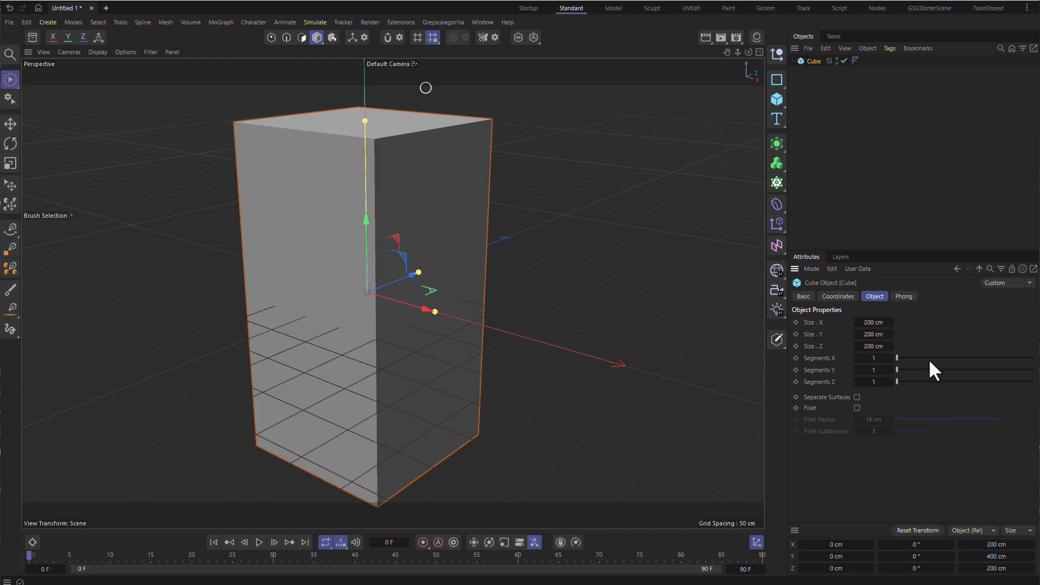
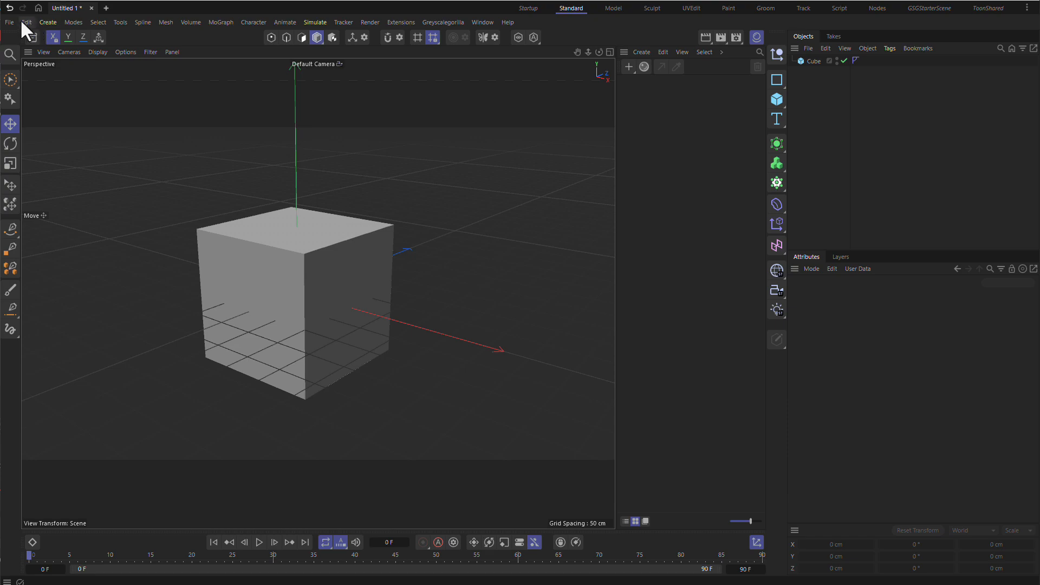
- Create a new project and set its renderer to Standard in the render settings
{"action": "left_click", "coordinate": [10, 23]}
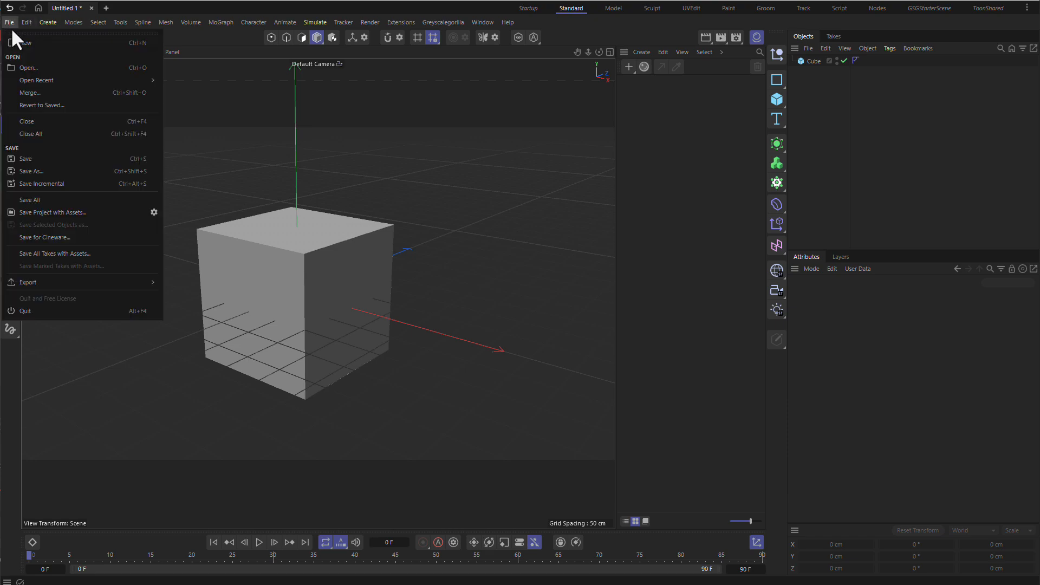
{"action": "left_click", "coordinate": [22, 45]}
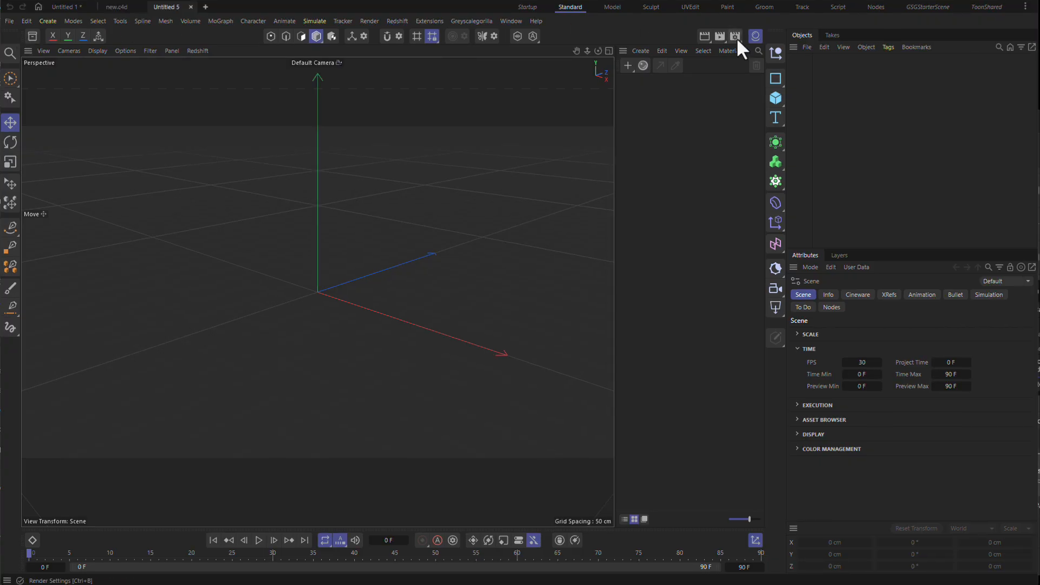
{"action": "left_click", "coordinate": [738, 41]}
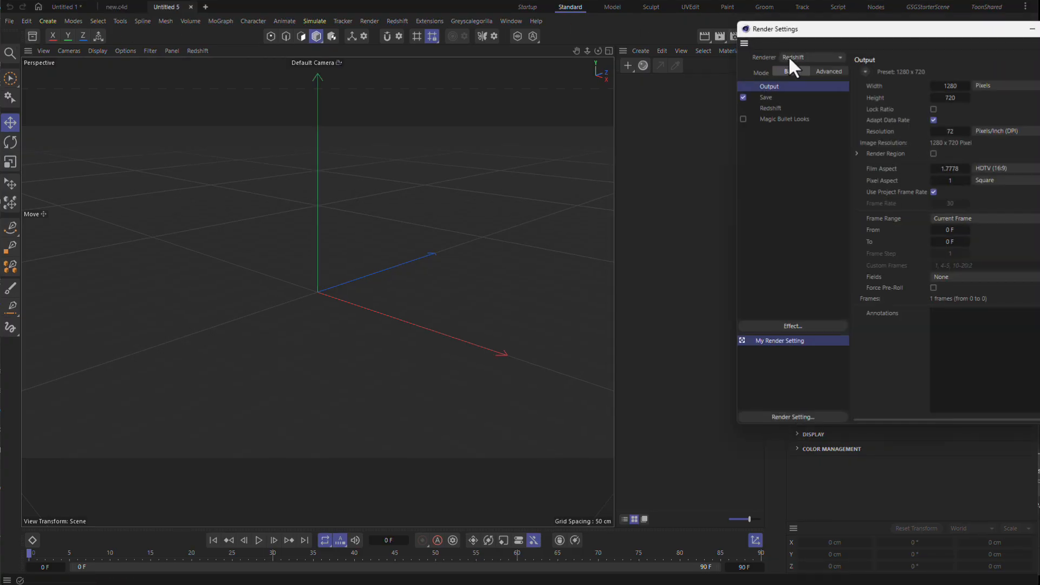
{"action": "left_click_drag", "start_coordinate": [822, 29], "coordinate": [627, 68]}
{"action": "left_click", "coordinate": [616, 97]}
{"action": "left_click", "coordinate": [619, 121]}
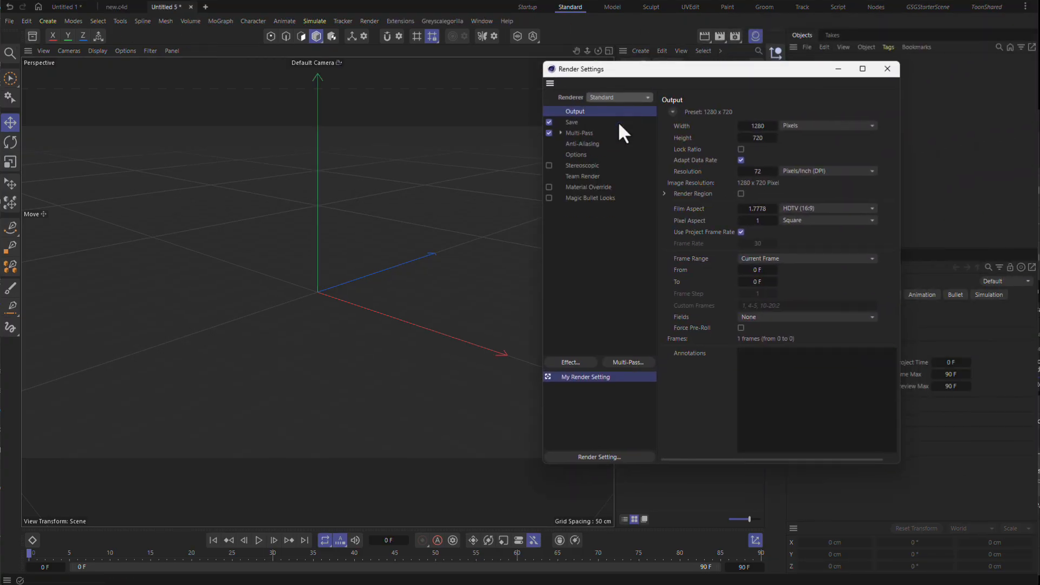
{"action": "left_click", "coordinate": [887, 68]}
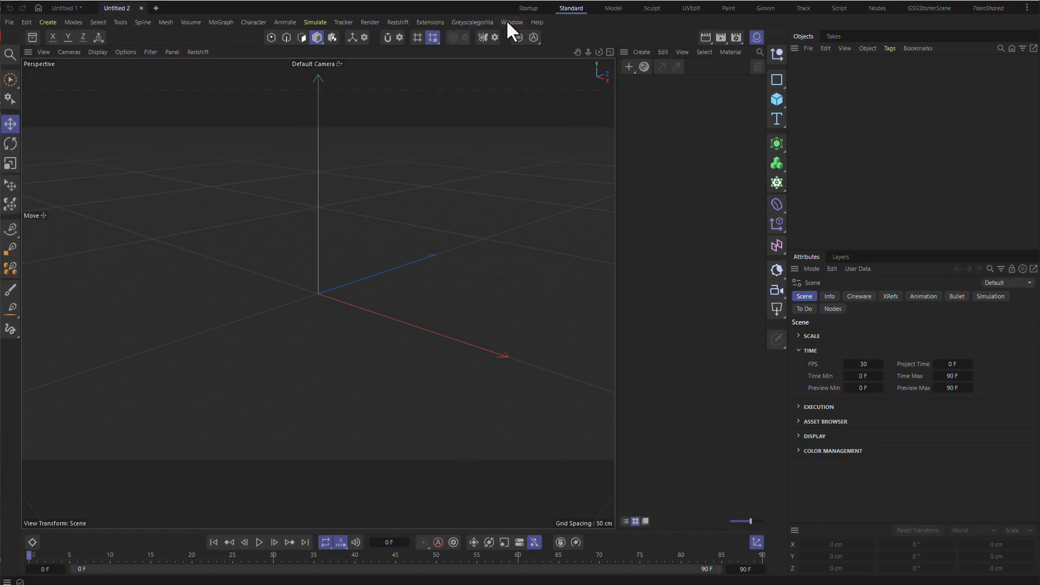
- Open the window customization options for the new project
{"action": "left_click", "coordinate": [509, 22]}
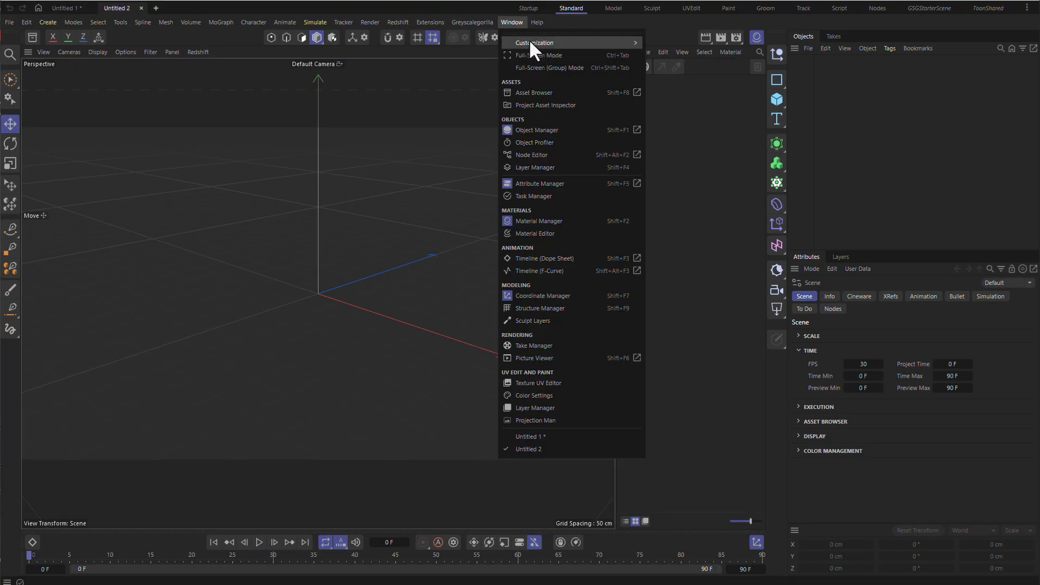
{"action": "mouse_move", "coordinate": [530, 43]}
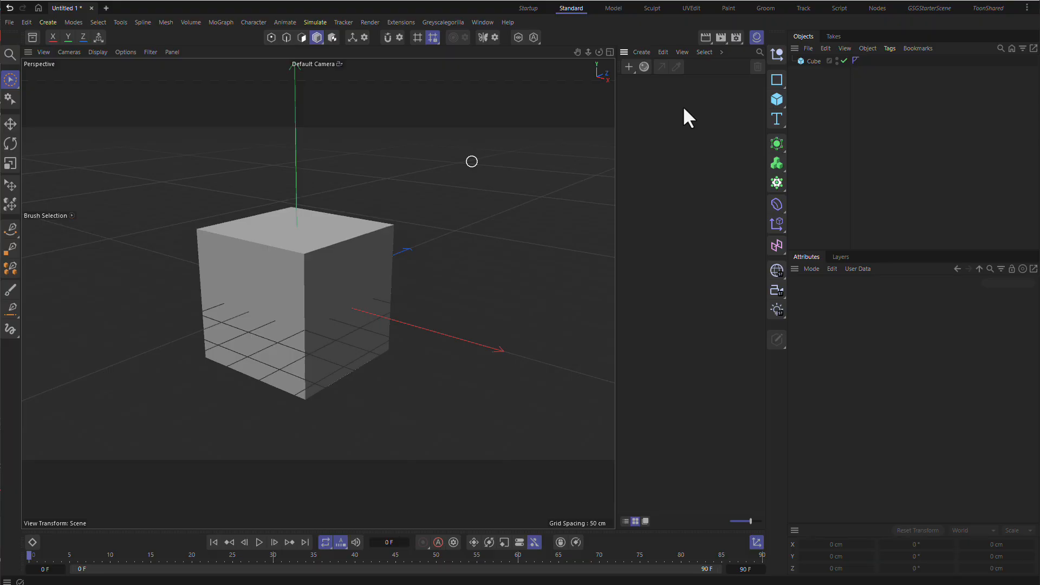
- Apply a newly created material to the cube and open the material's color settings
{"action": "double_click", "coordinate": [656, 111]}
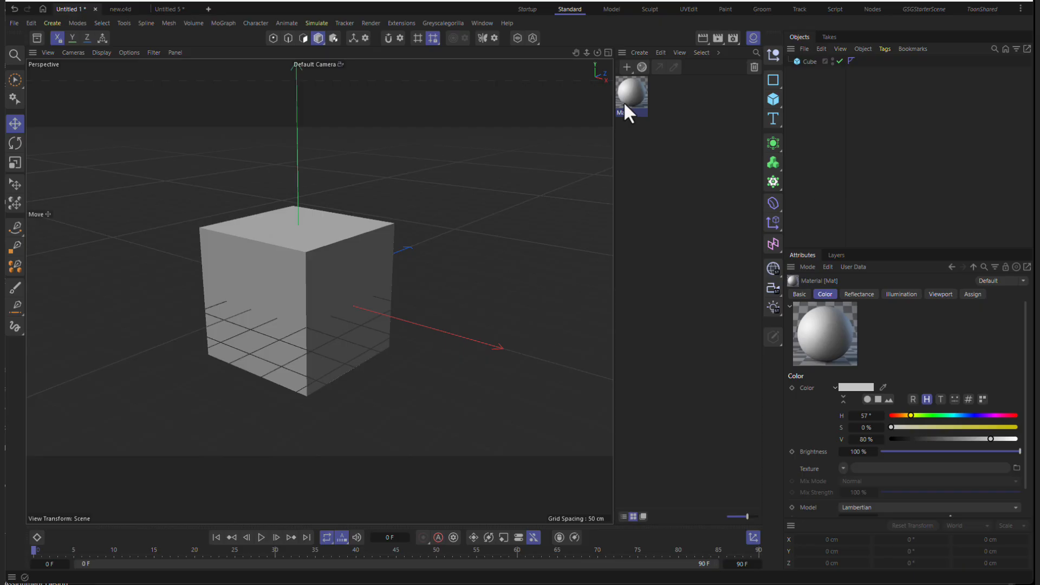
{"action": "left_click_drag", "start_coordinate": [626, 111], "coordinate": [362, 233]}
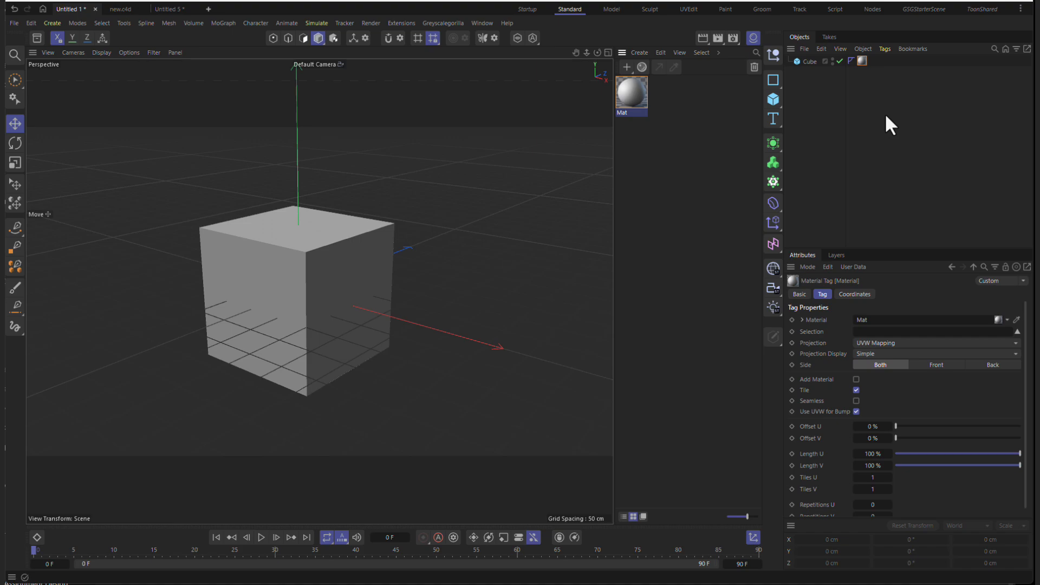
{"action": "left_click", "coordinate": [630, 90]}
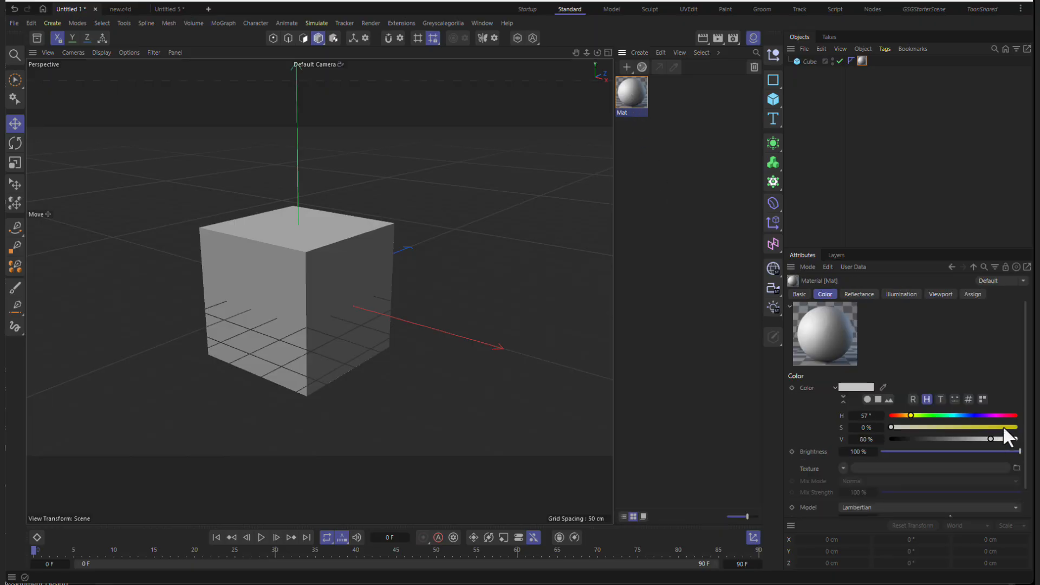
- Try different hues on the cube's material, leaving it a pale pink with saturation 14% and value 97%
{"action": "left_click_drag", "start_coordinate": [1003, 428], "coordinate": [1007, 426]}
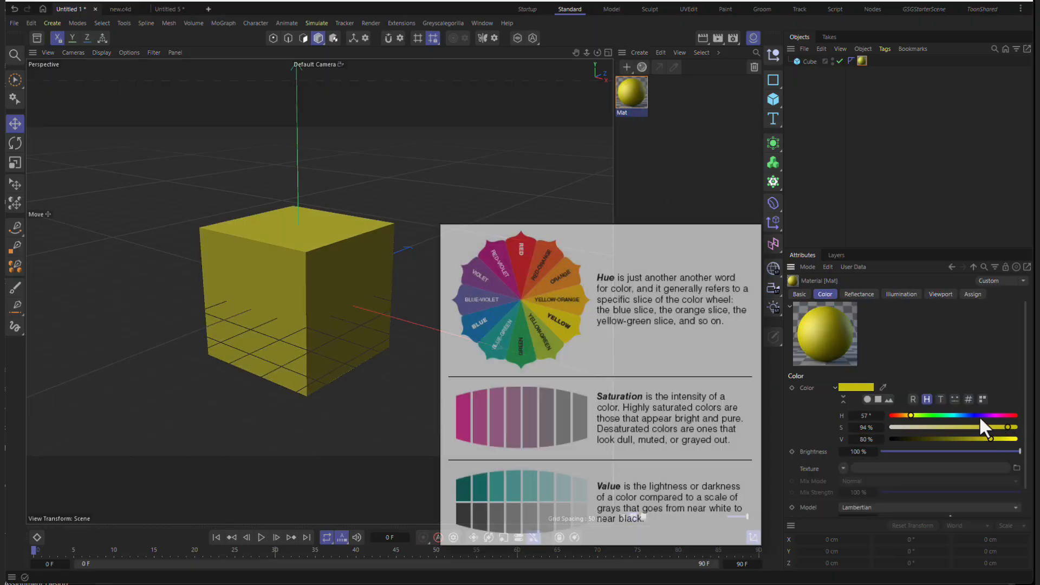
{"action": "left_click", "coordinate": [974, 415]}
{"action": "left_click", "coordinate": [899, 415]}
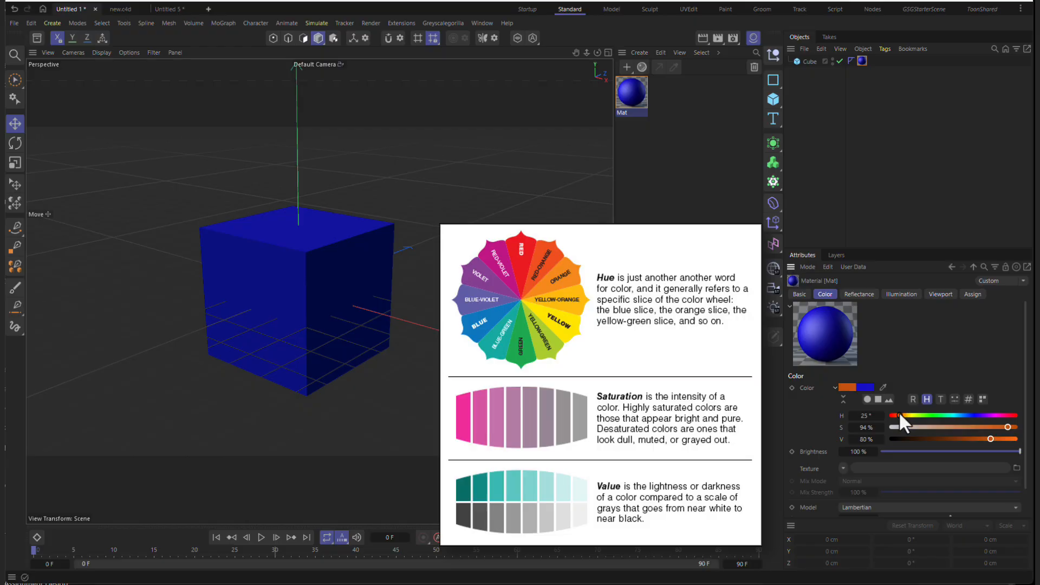
{"action": "left_click", "coordinate": [1011, 439]}
{"action": "left_click", "coordinate": [956, 415]}
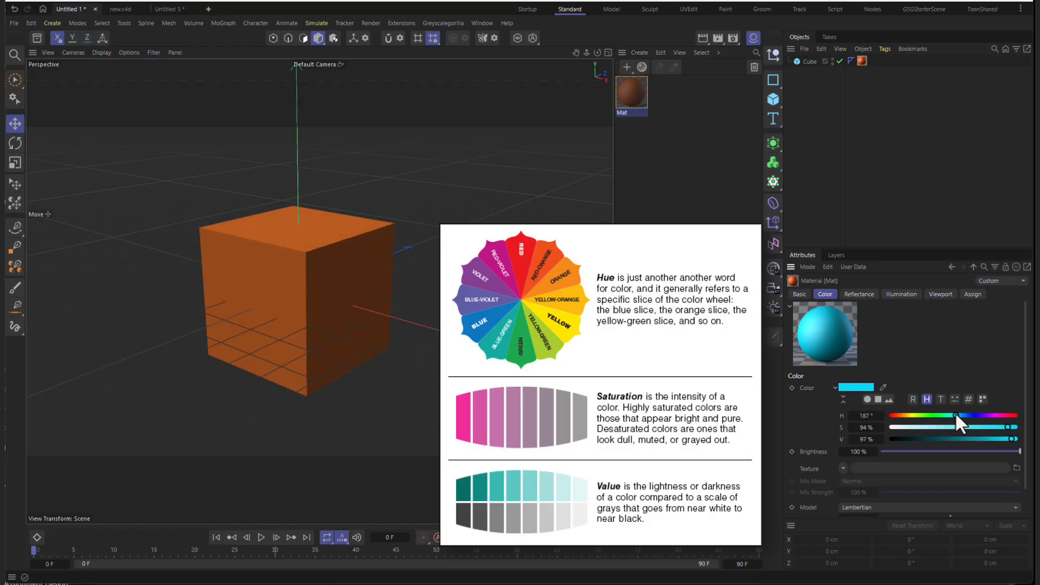
{"action": "left_click", "coordinate": [908, 427]}
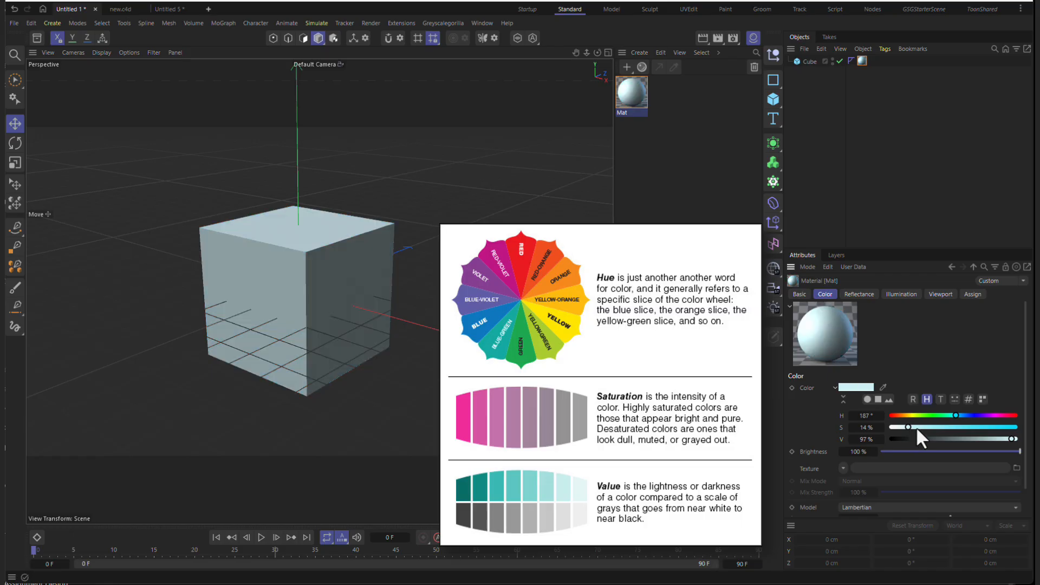
{"action": "left_click", "coordinate": [1001, 415]}
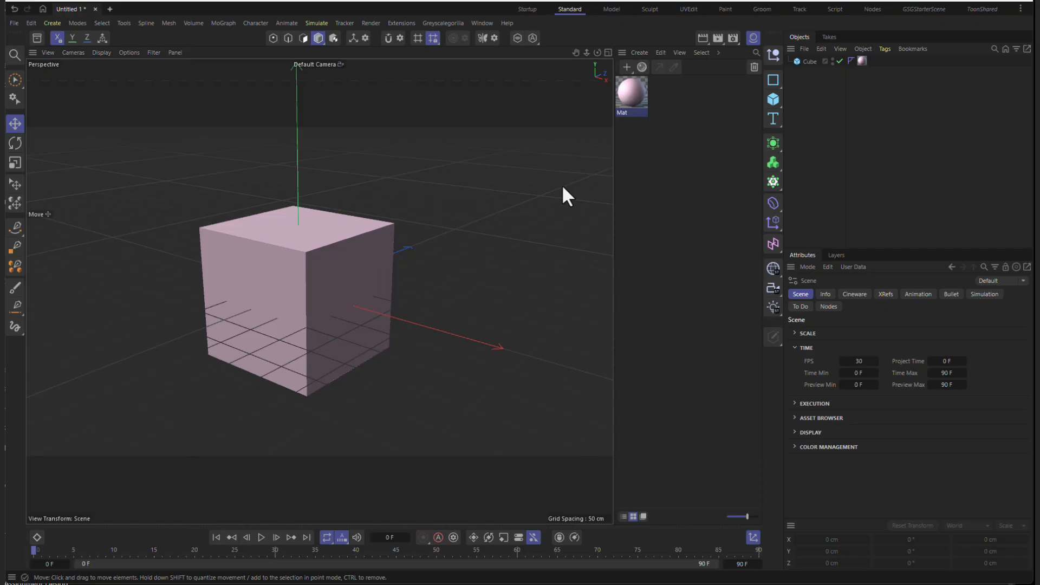
- Save the project as Title.c4d
{"action": "left_click", "coordinate": [14, 22]}
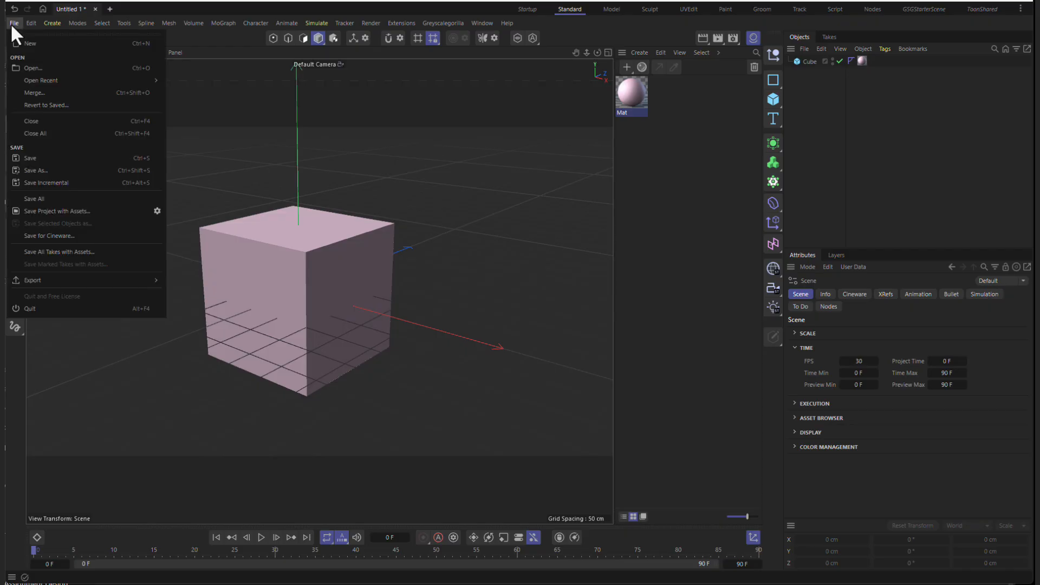
{"action": "left_click", "coordinate": [53, 157]}
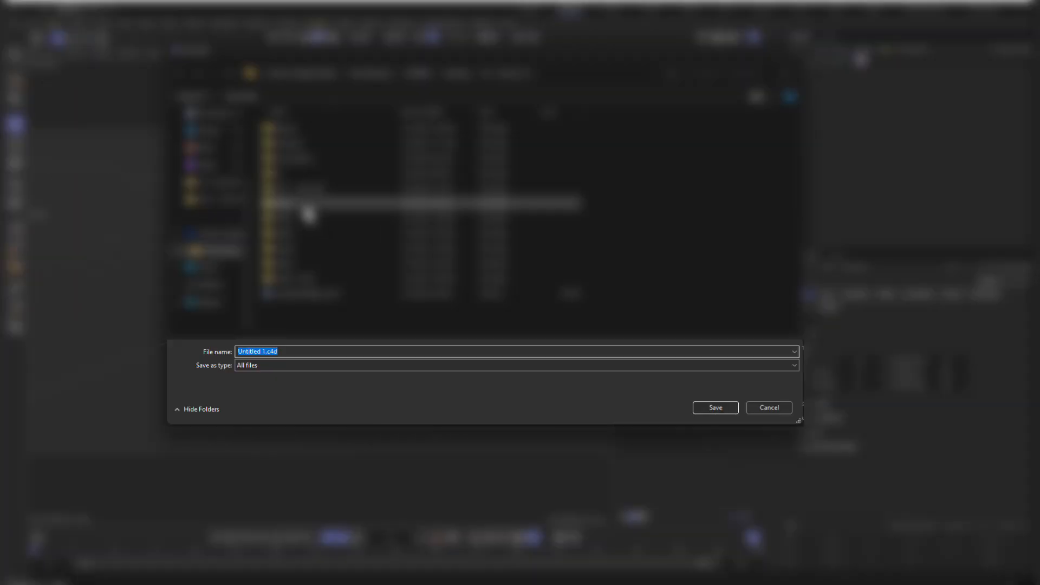
{"action": "left_click", "coordinate": [250, 353]}
{"action": "left_click_drag", "start_coordinate": [264, 352], "coordinate": [229, 346]}
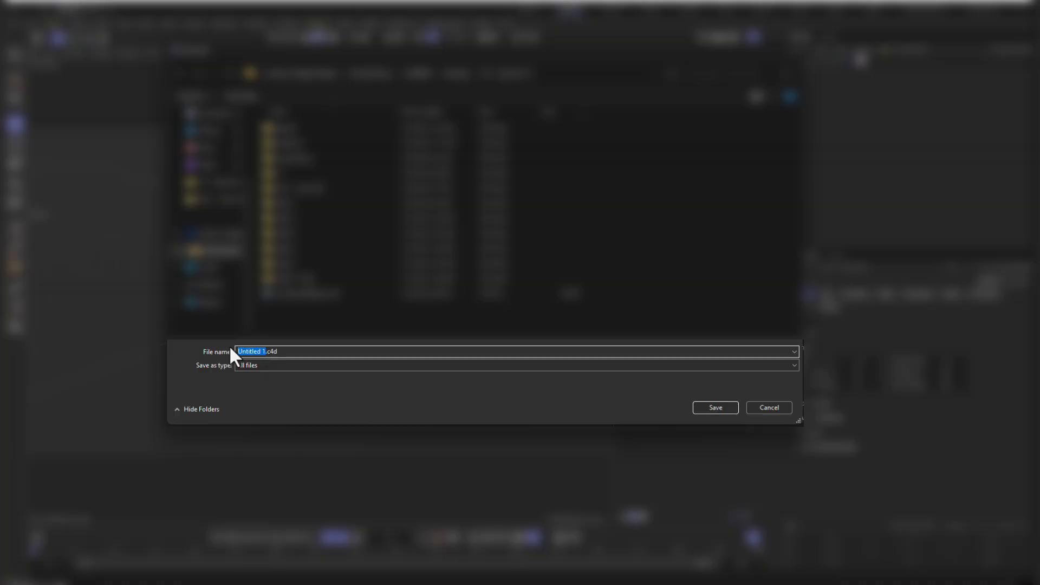
{"action": "type", "text": "Titl"}
{"action": "left_click", "coordinate": [713, 410]}
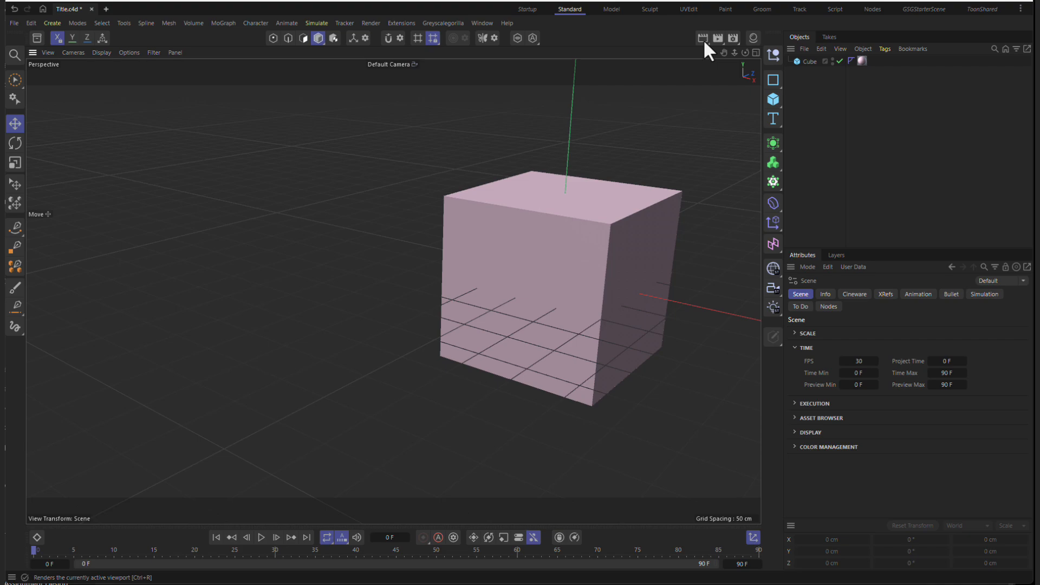
- Render the active view as a preview, and render the scene in the Picture Viewer
{"action": "left_click", "coordinate": [703, 39]}
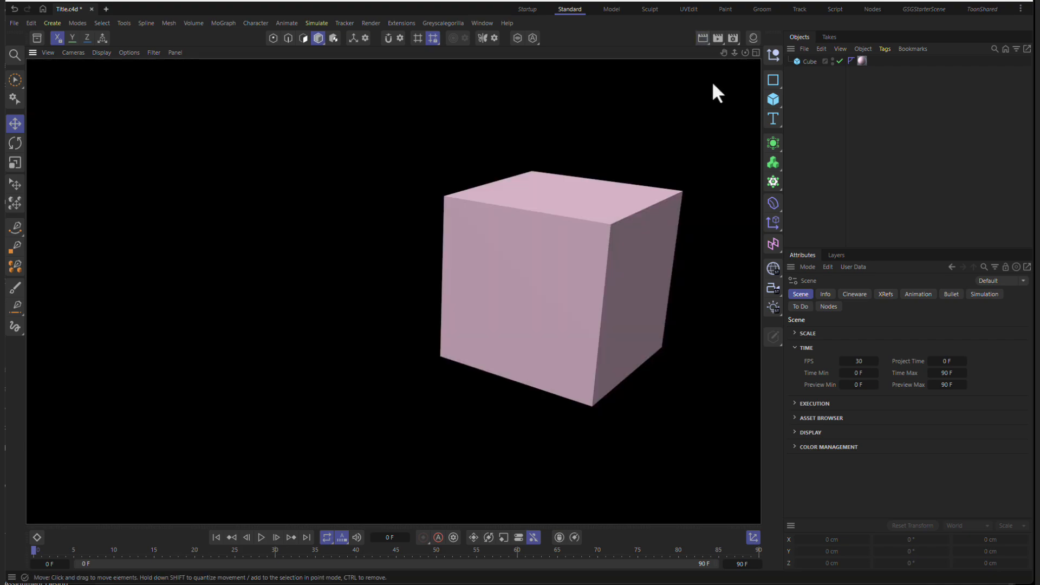
{"action": "left_click", "coordinate": [720, 125]}
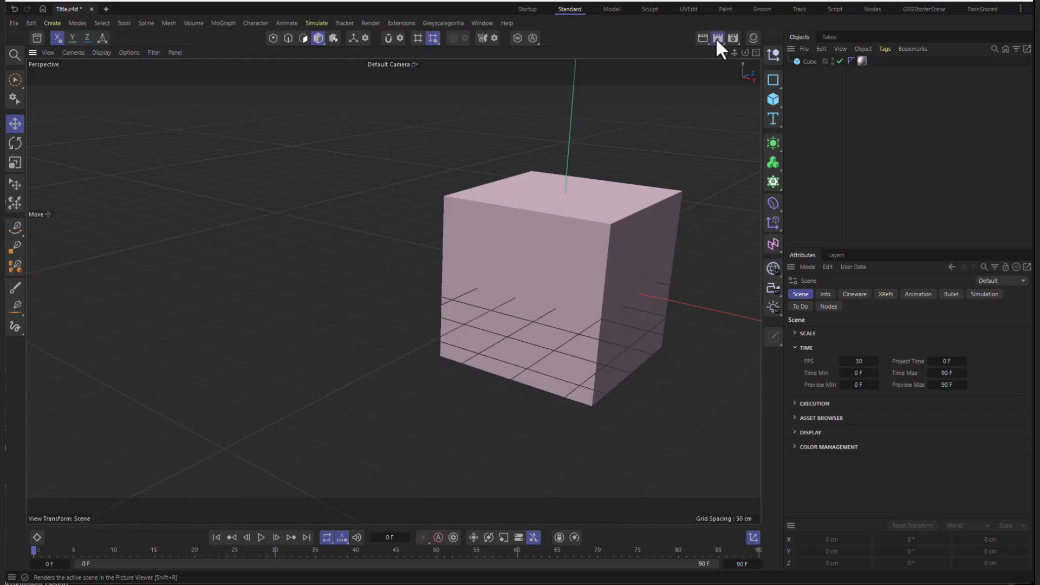
{"action": "left_click", "coordinate": [716, 38]}
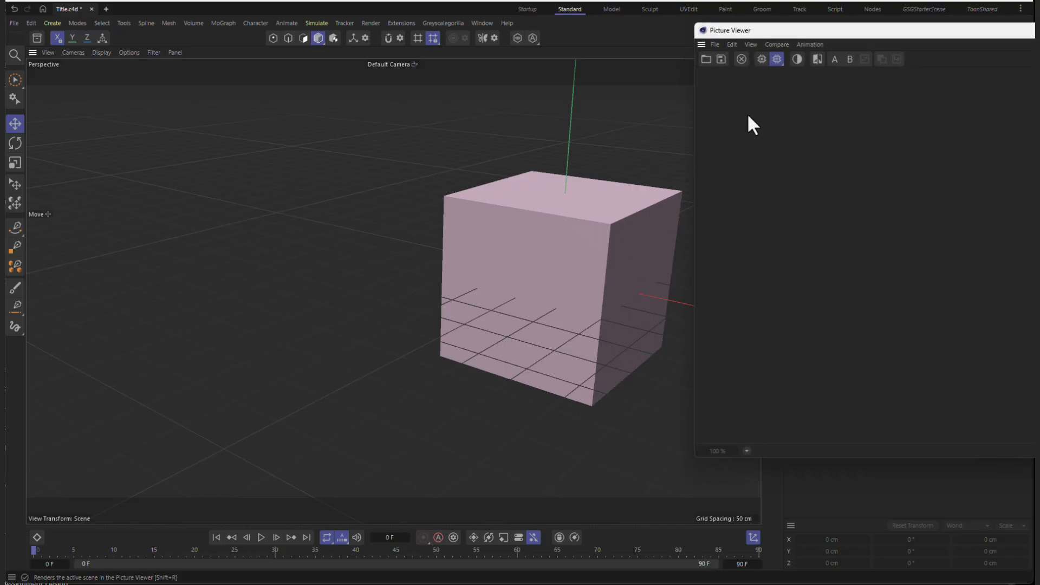
{"action": "left_click_drag", "start_coordinate": [889, 39], "coordinate": [383, 88]}
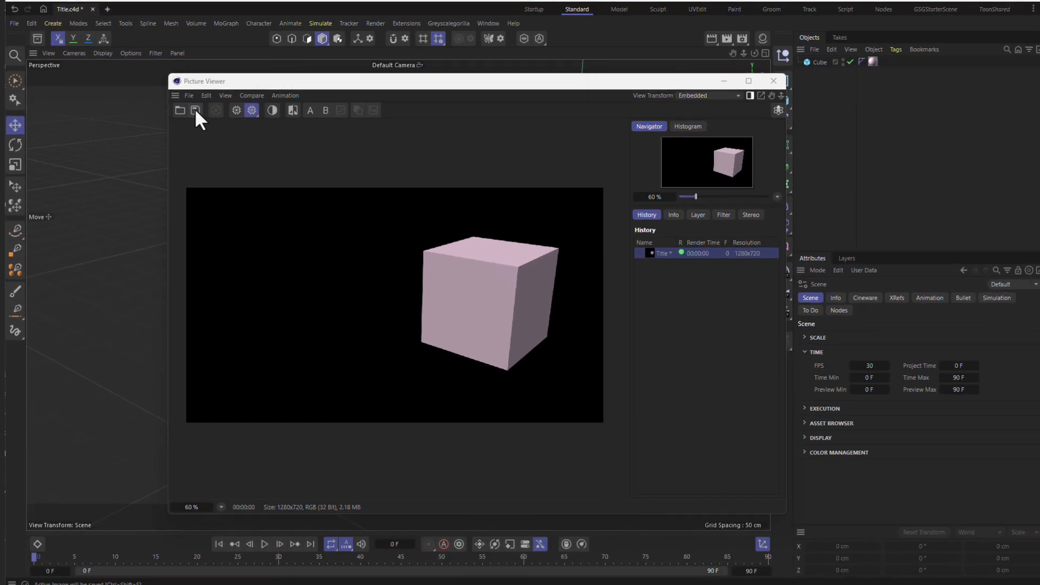
- Save the rendered image as a JPG still image named Title
{"action": "left_click", "coordinate": [195, 110]}
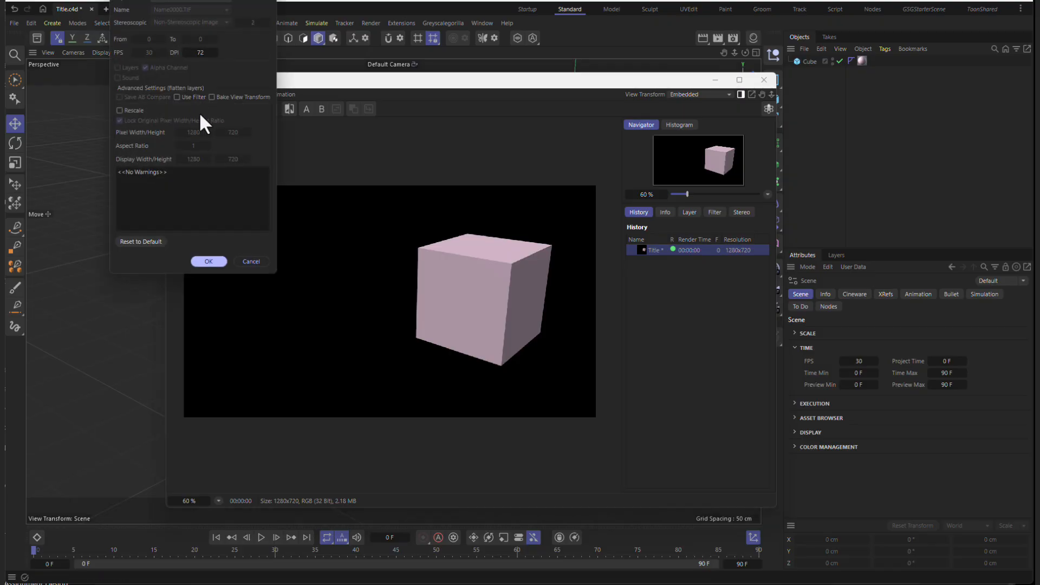
{"action": "left_click_drag", "start_coordinate": [215, 0], "coordinate": [215, 152]}
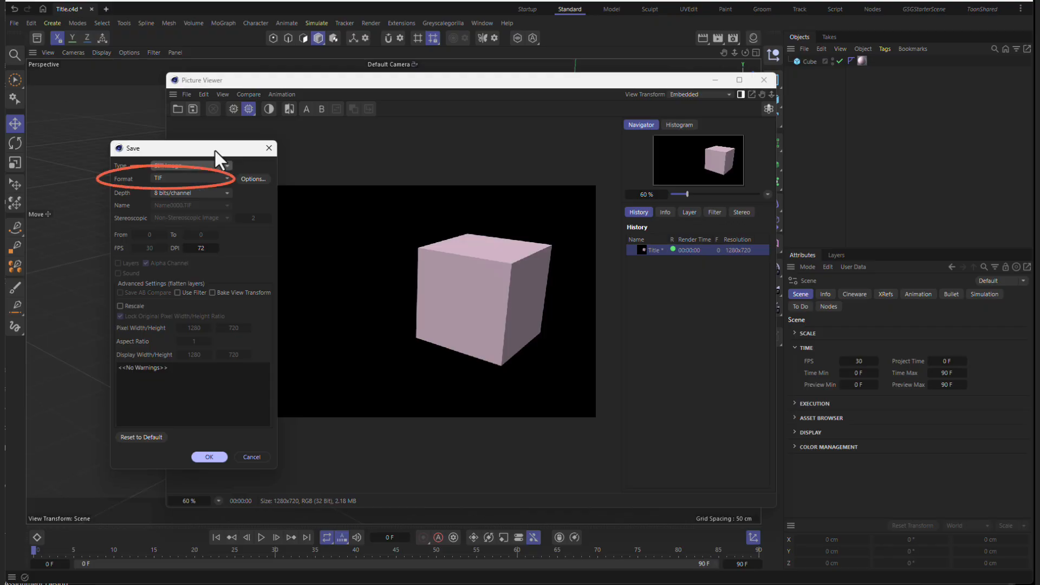
{"action": "left_click", "coordinate": [189, 178]}
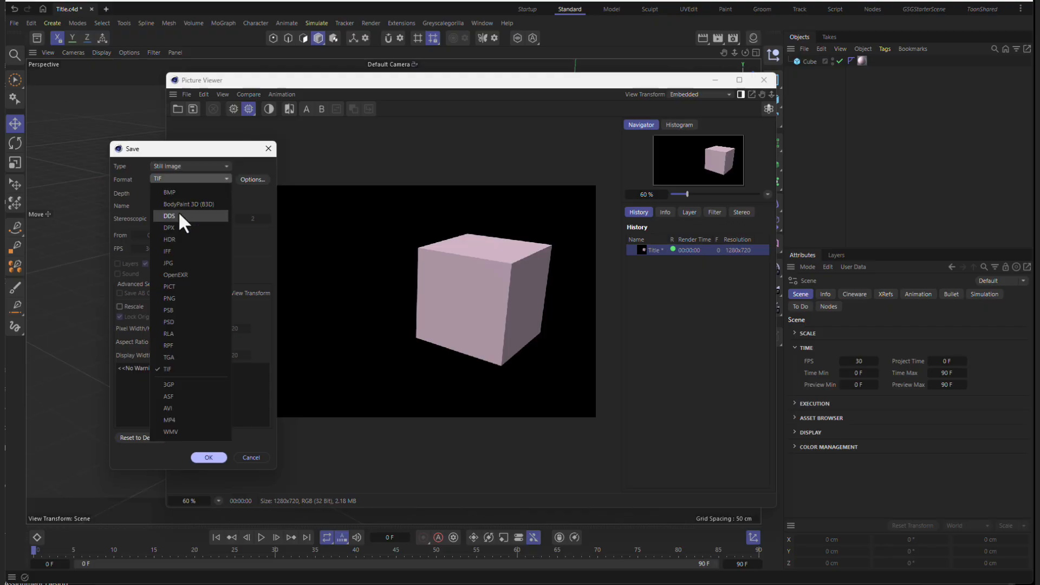
{"action": "left_click", "coordinate": [174, 262]}
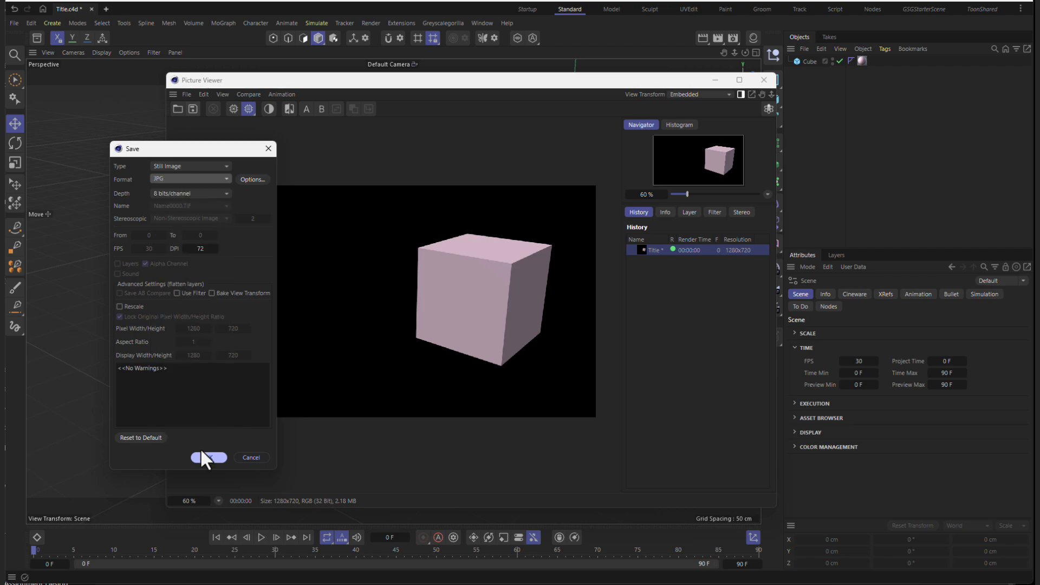
{"action": "left_click", "coordinate": [209, 458]}
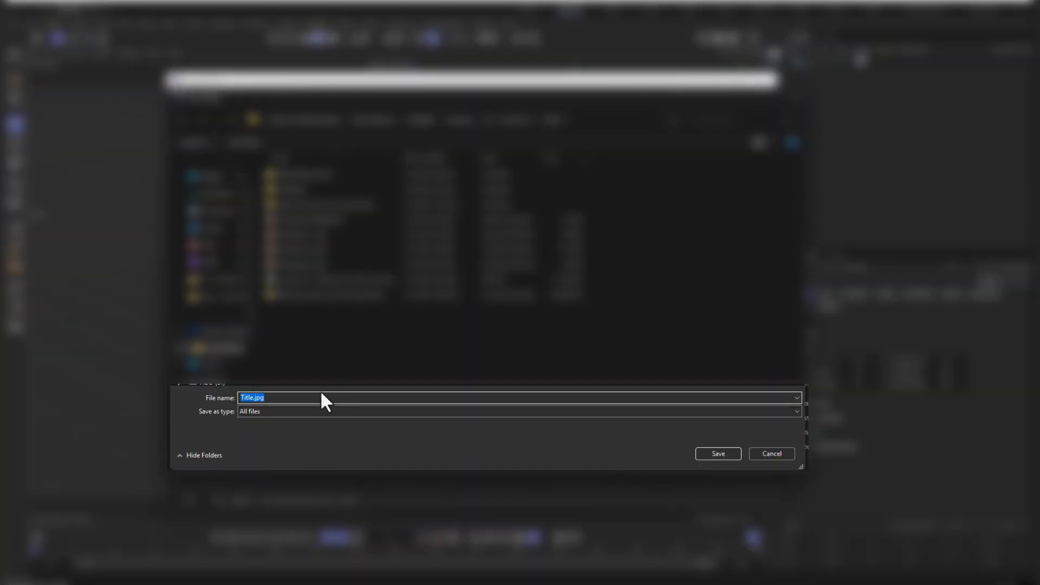
{"action": "type", "text": "Title"}
{"action": "key", "text": "Return"}
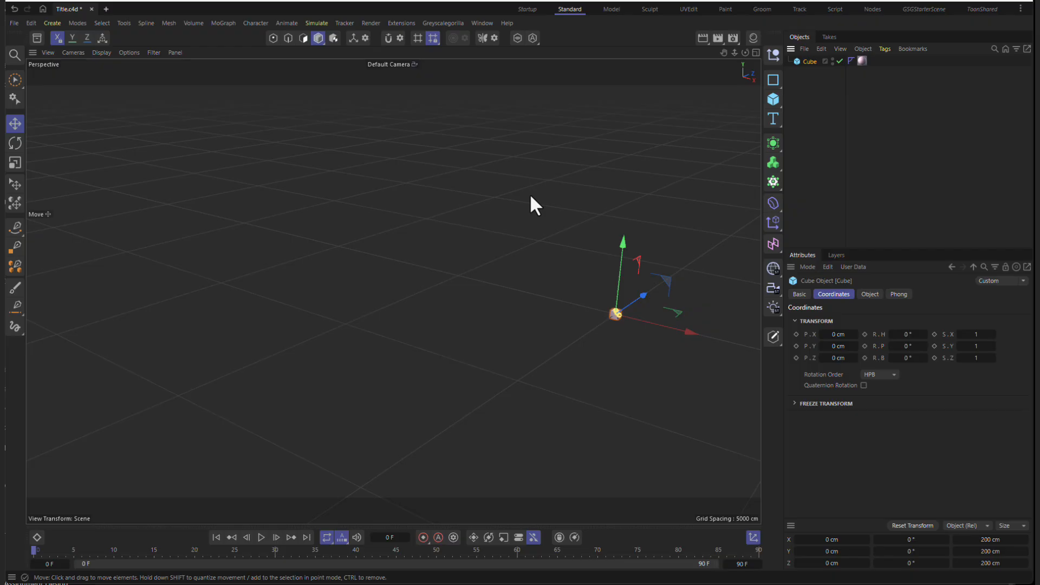
- Duplicate the cube and move the copy along the X axis away from the original
{"action": "key", "text": "h"}
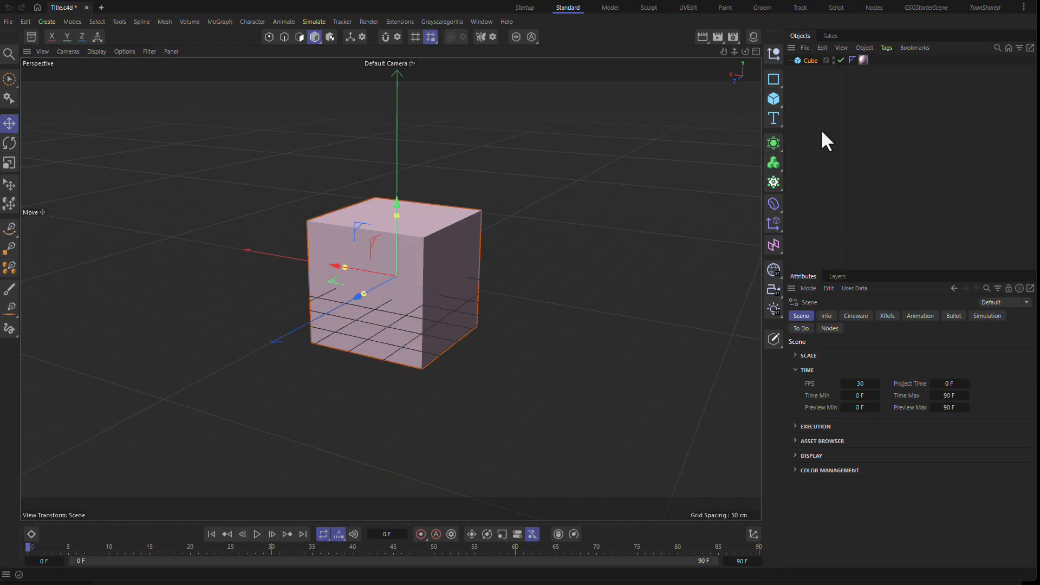
{"action": "left_click", "coordinate": [814, 60]}
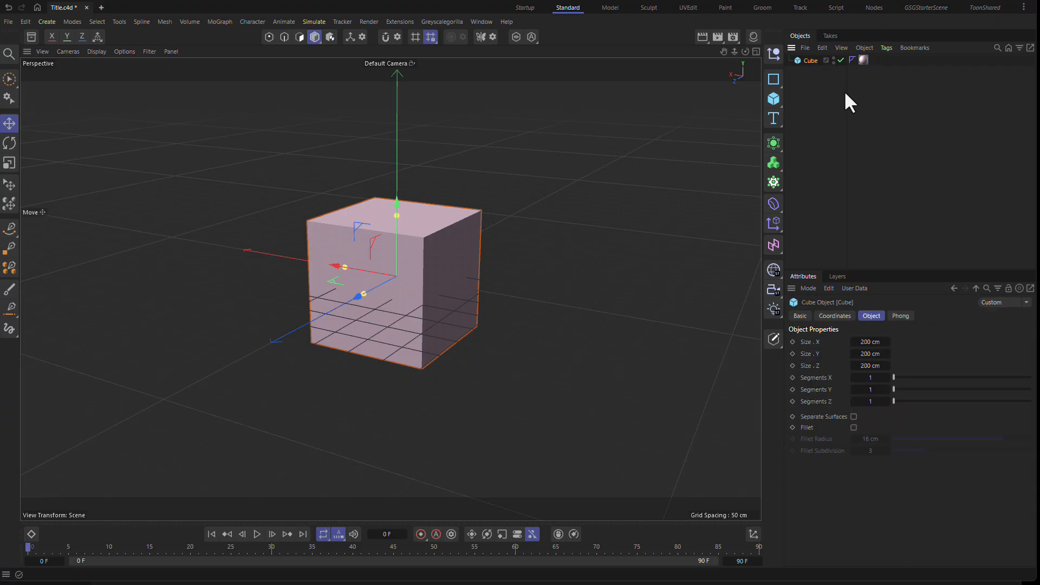
{"action": "key", "text": "ctrl+v"}
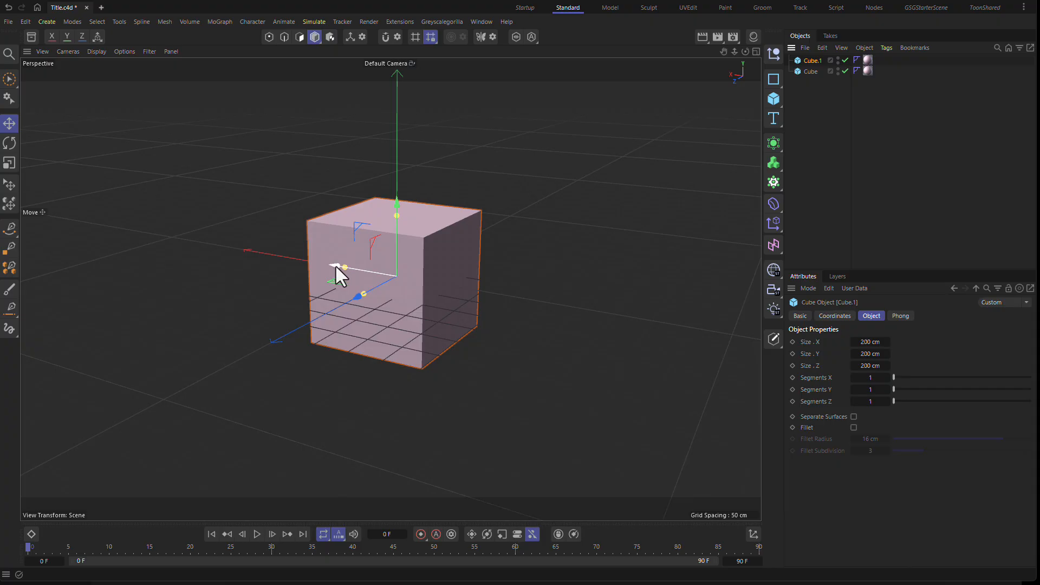
{"action": "left_click_drag", "start_coordinate": [336, 266], "coordinate": [187, 252]}
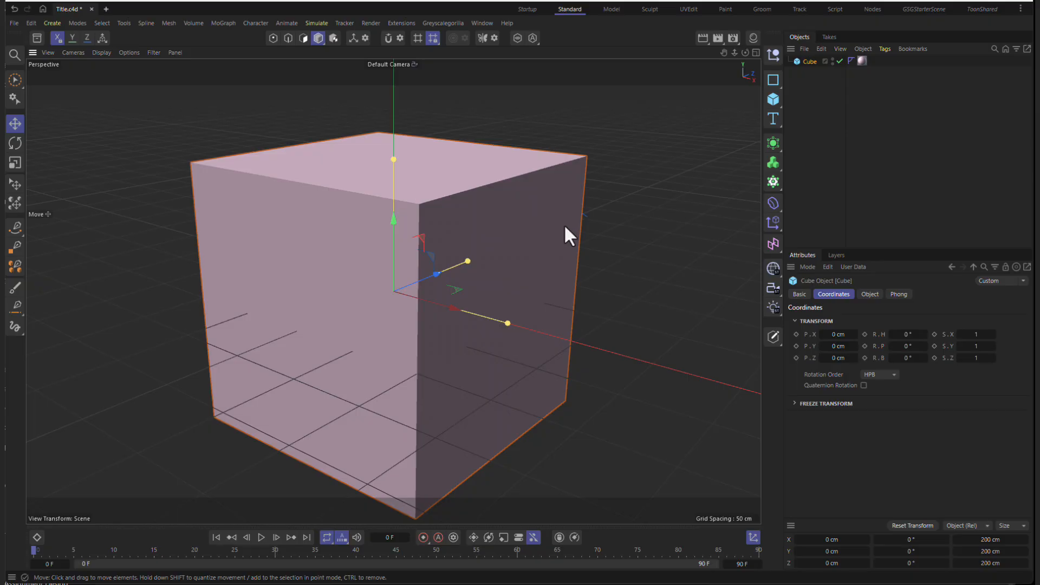
- Restore the lost perspective view with Frame Default
{"action": "right_click_drag", "start_coordinate": [564, 223], "coordinate": [652, 342], "text": "alt"}
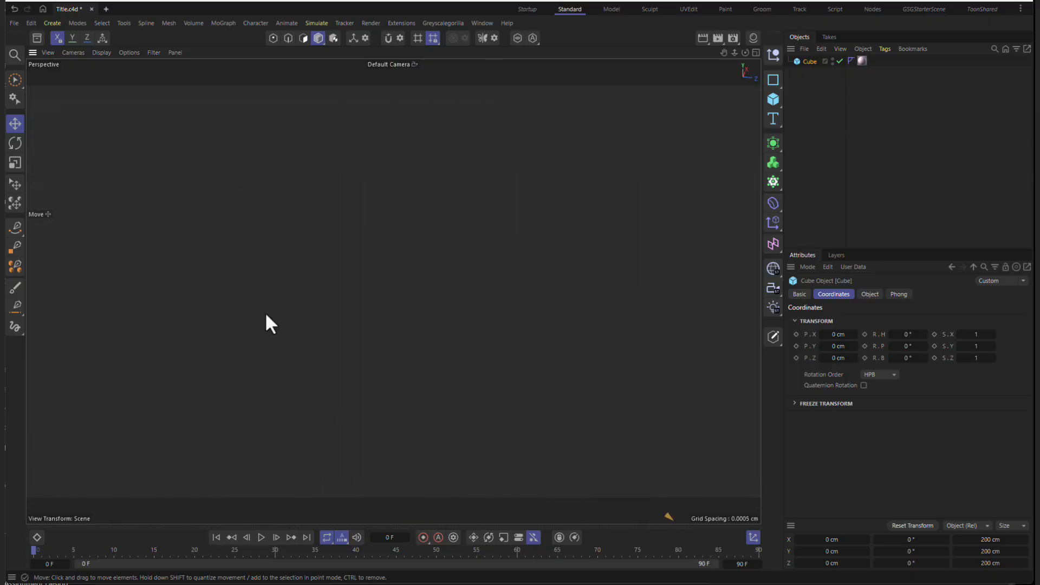
{"action": "left_click", "coordinate": [50, 53]}
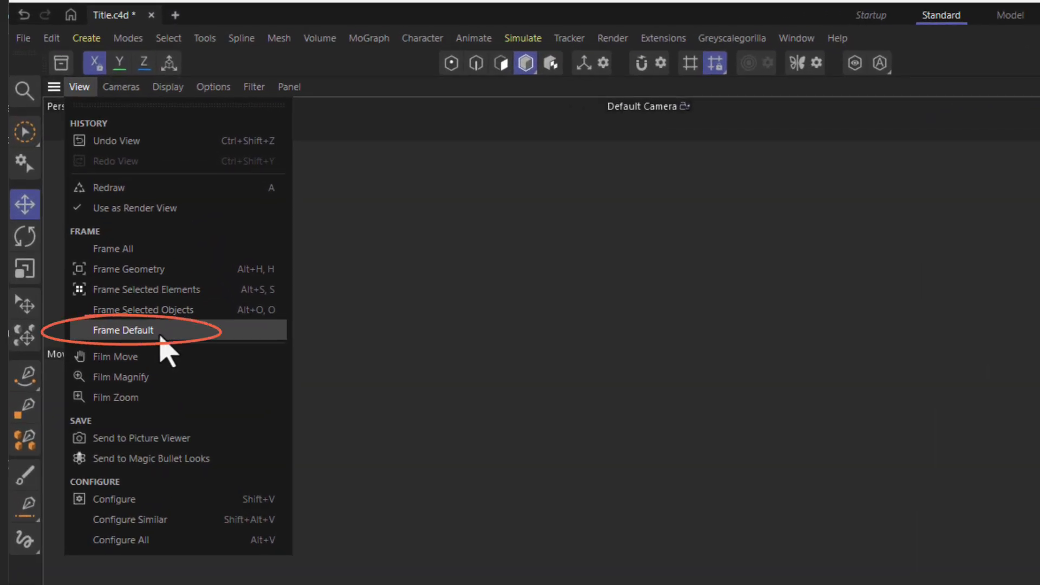
{"action": "left_click", "coordinate": [142, 329]}
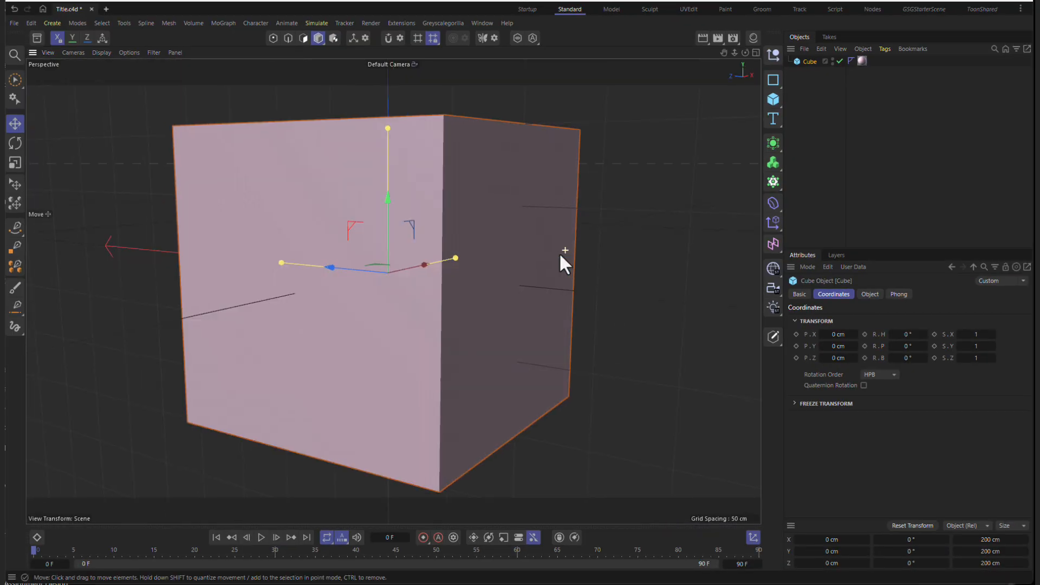
- Align the tilted workplane to the Y axis
{"action": "right_click_drag", "start_coordinate": [560, 253], "coordinate": [438, 286], "text": "alt"}
{"action": "left_click_drag", "start_coordinate": [438, 285], "coordinate": [575, 290], "text": "alt"}
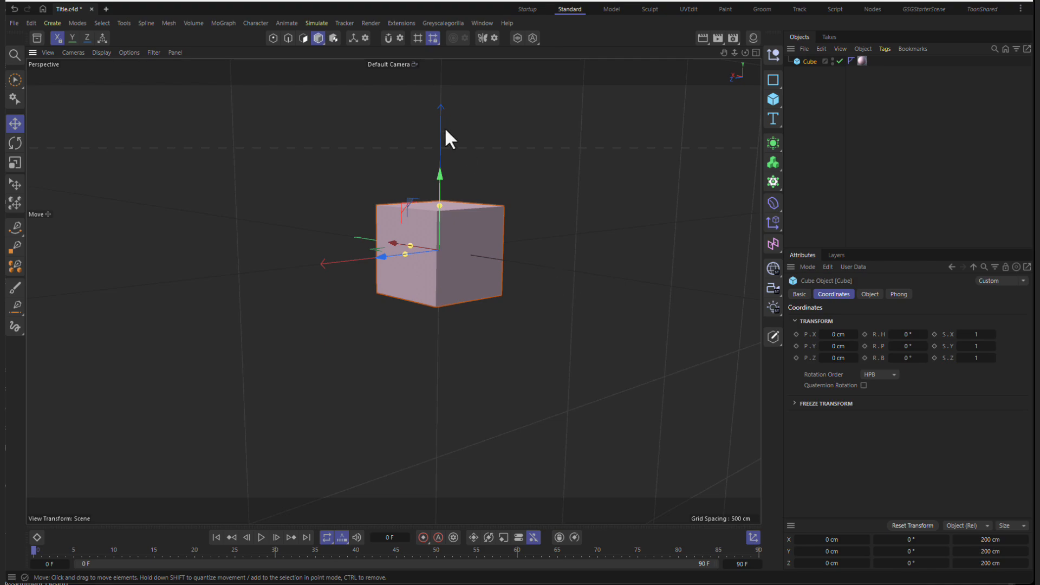
{"action": "left_click", "coordinate": [433, 37]}
{"action": "left_click", "coordinate": [436, 39]}
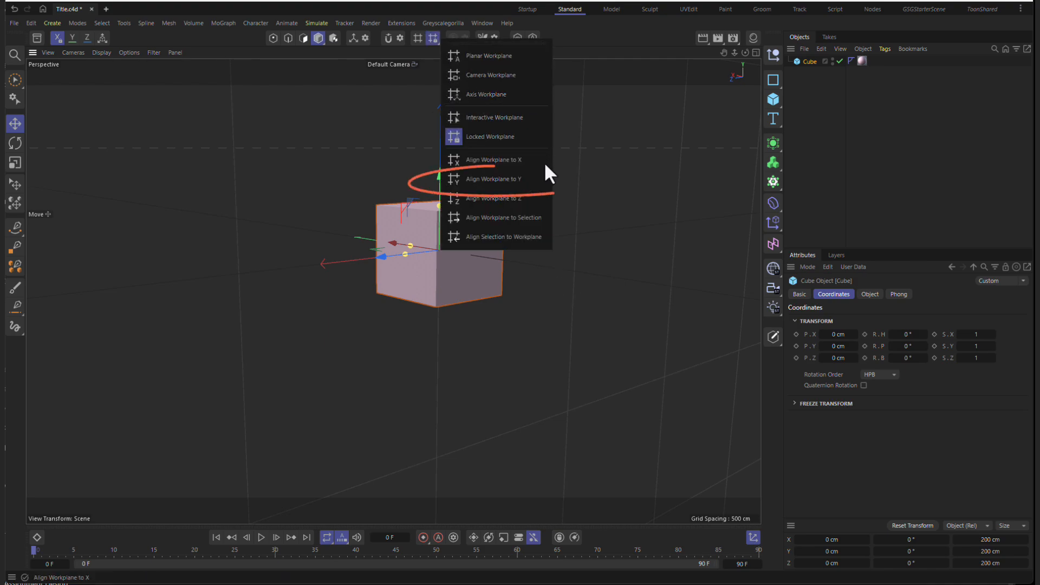
{"action": "left_click", "coordinate": [533, 180]}
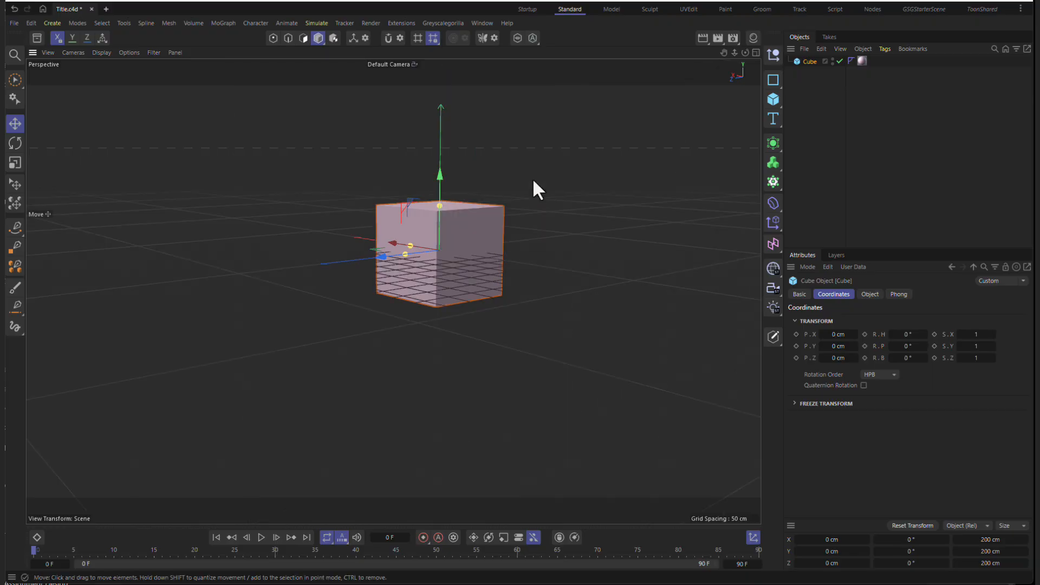
- Turn off the X axis lock
{"action": "left_click_drag", "start_coordinate": [507, 184], "coordinate": [508, 250], "text": "alt"}
{"action": "key", "text": "ctrl+shift+z"}
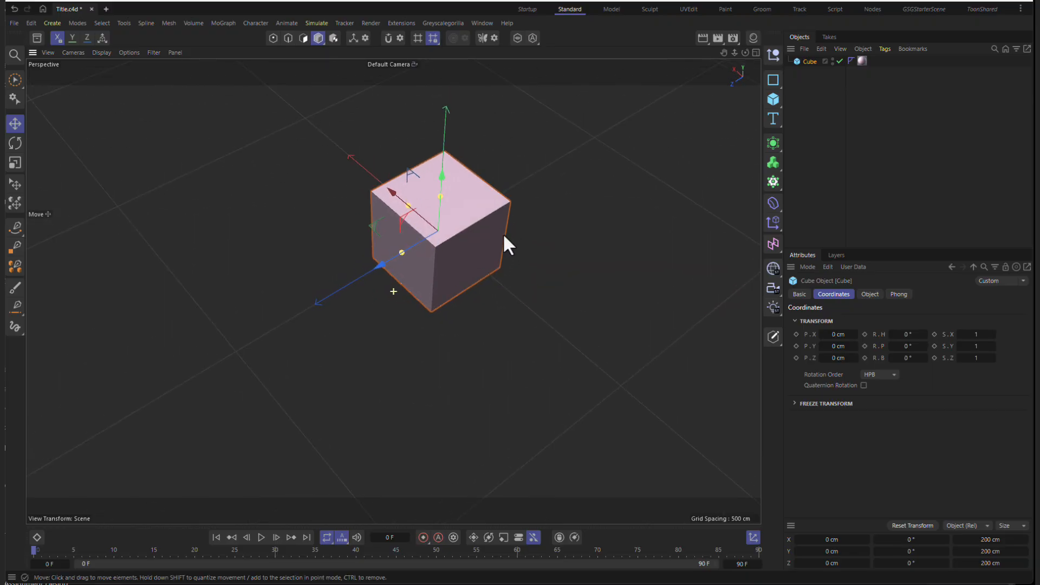
{"action": "left_click", "coordinate": [58, 37]}
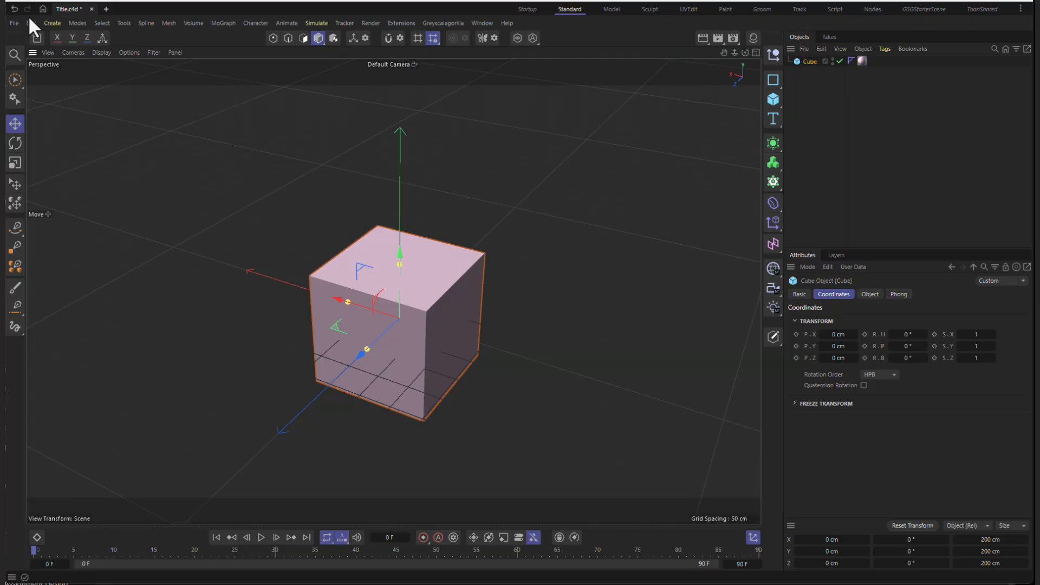
- Quit the application
{"action": "left_click", "coordinate": [12, 23]}
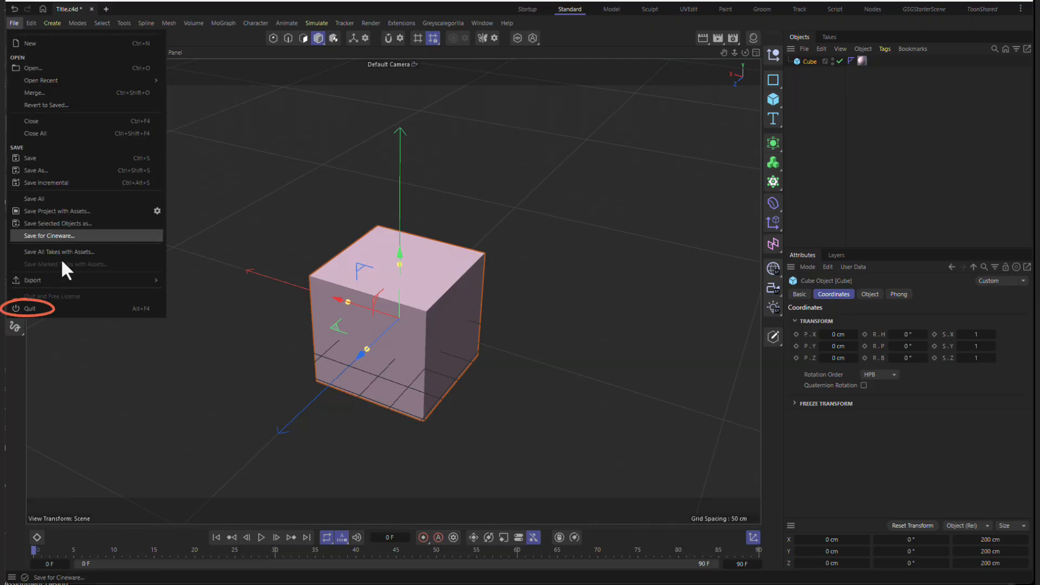
{"action": "left_click", "coordinate": [90, 310]}
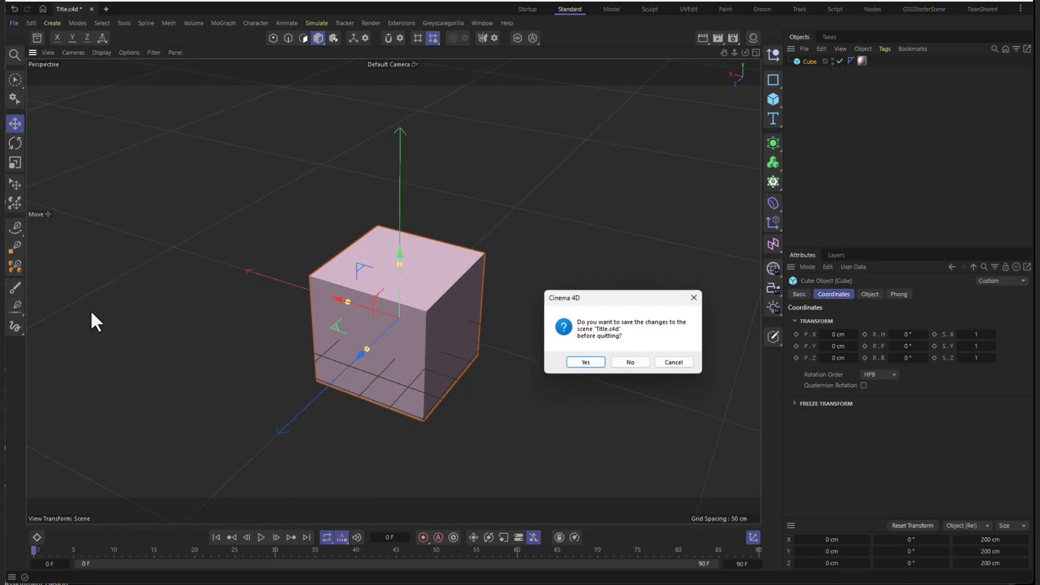